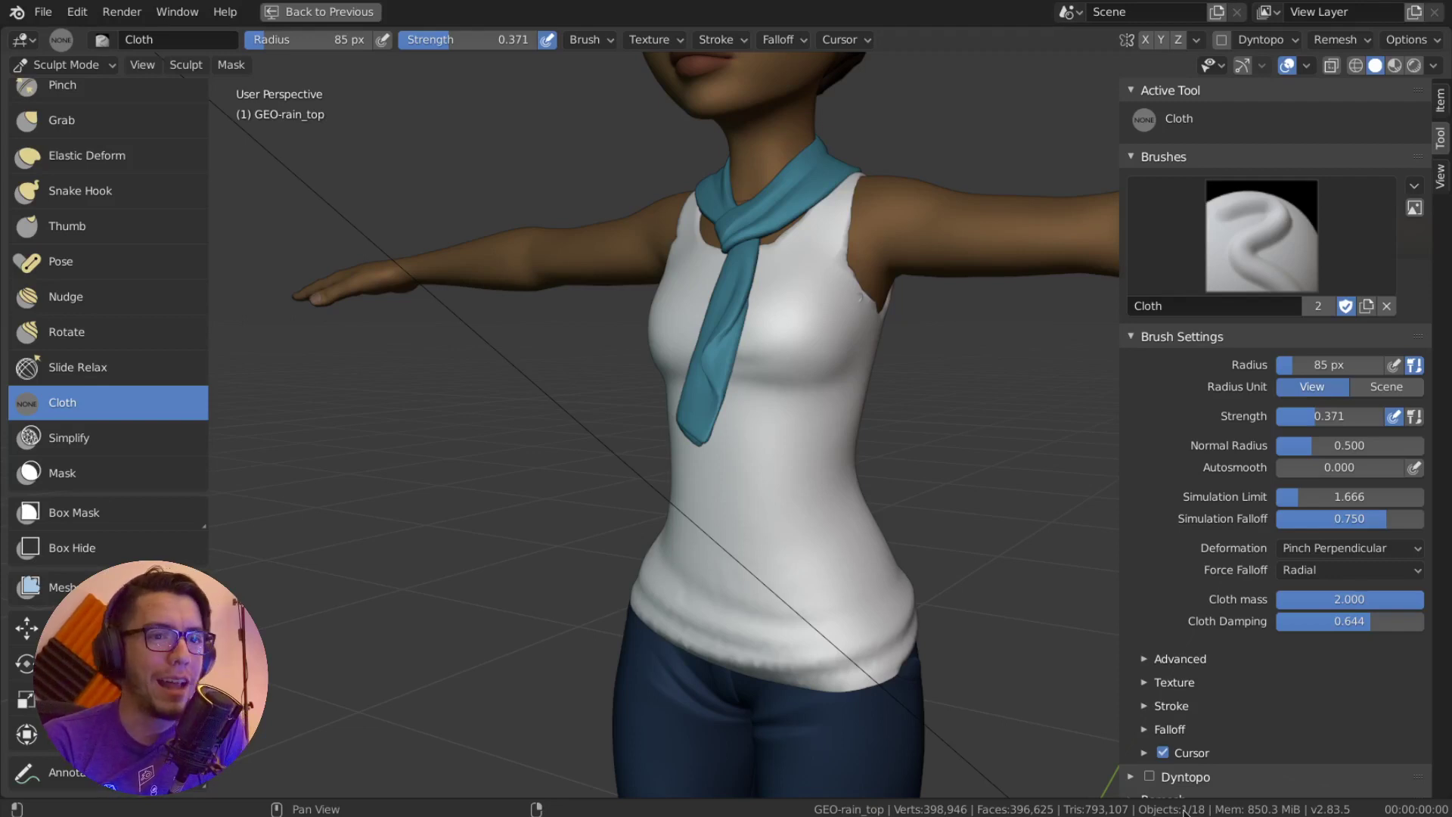
Sculpt diagonal folds across the front waist of the white top with the Cloth brush
drag(839, 431, 766, 573)
mouse_move(749, 529)
middle_down()
mouse_move(787, 520)
mouse_move(763, 454)
middle_up()
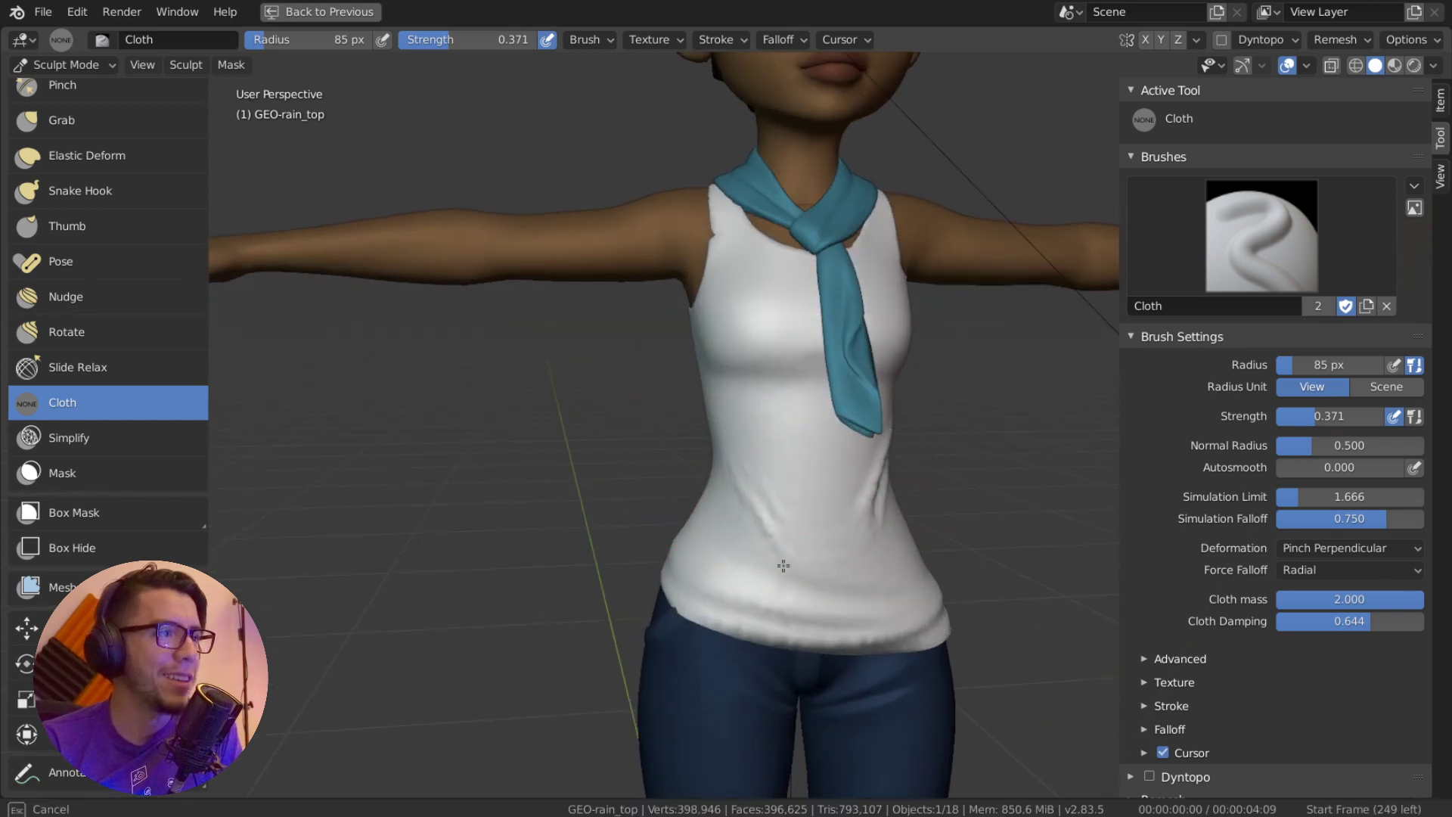
Set the Cloth brush's Force Falloff to Plane and its radius to 71 px
click(1367, 572)
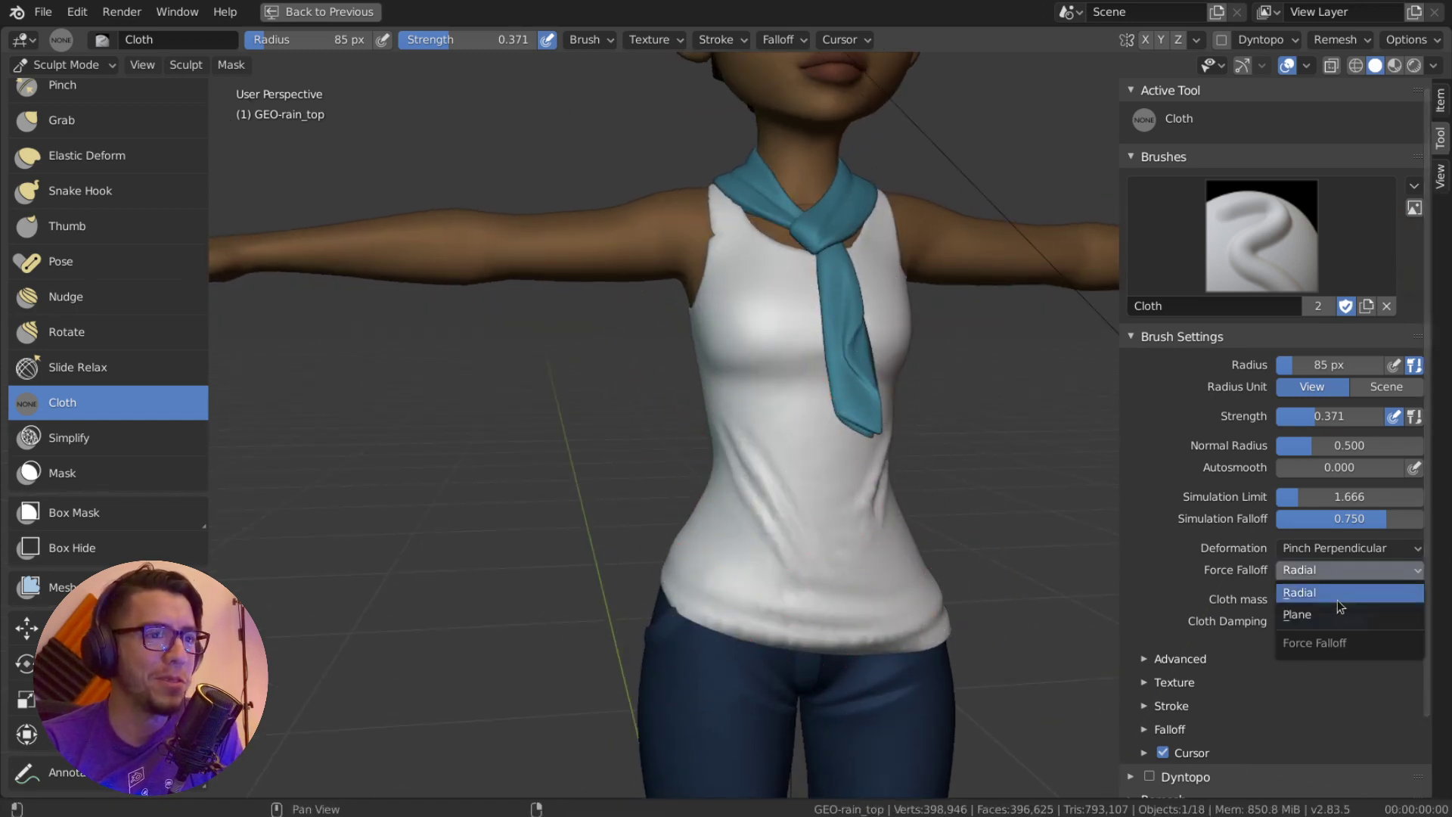
click(1345, 612)
scroll(664, 532, up, 4)
middle_drag(665, 531, 742, 557)
key(f)
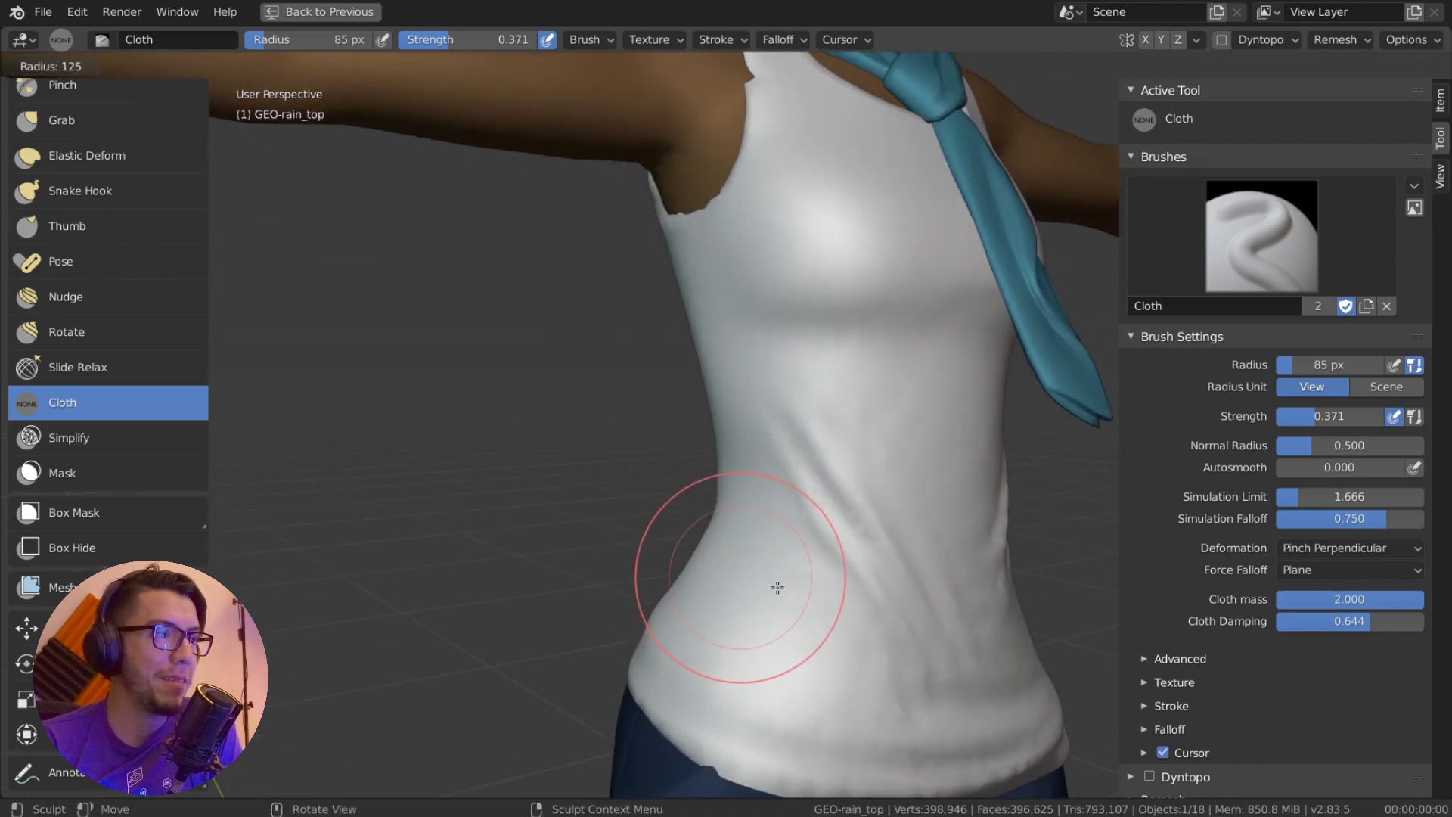
click(797, 585)
Pinch horizontal folds into the top around the side of the waist, just above the hip
drag(705, 543, 674, 528)
middle_drag(675, 528, 859, 599)
mouse_move(709, 523)
mouse_down()
mouse_move(764, 549)
mouse_move(762, 519)
mouse_up()
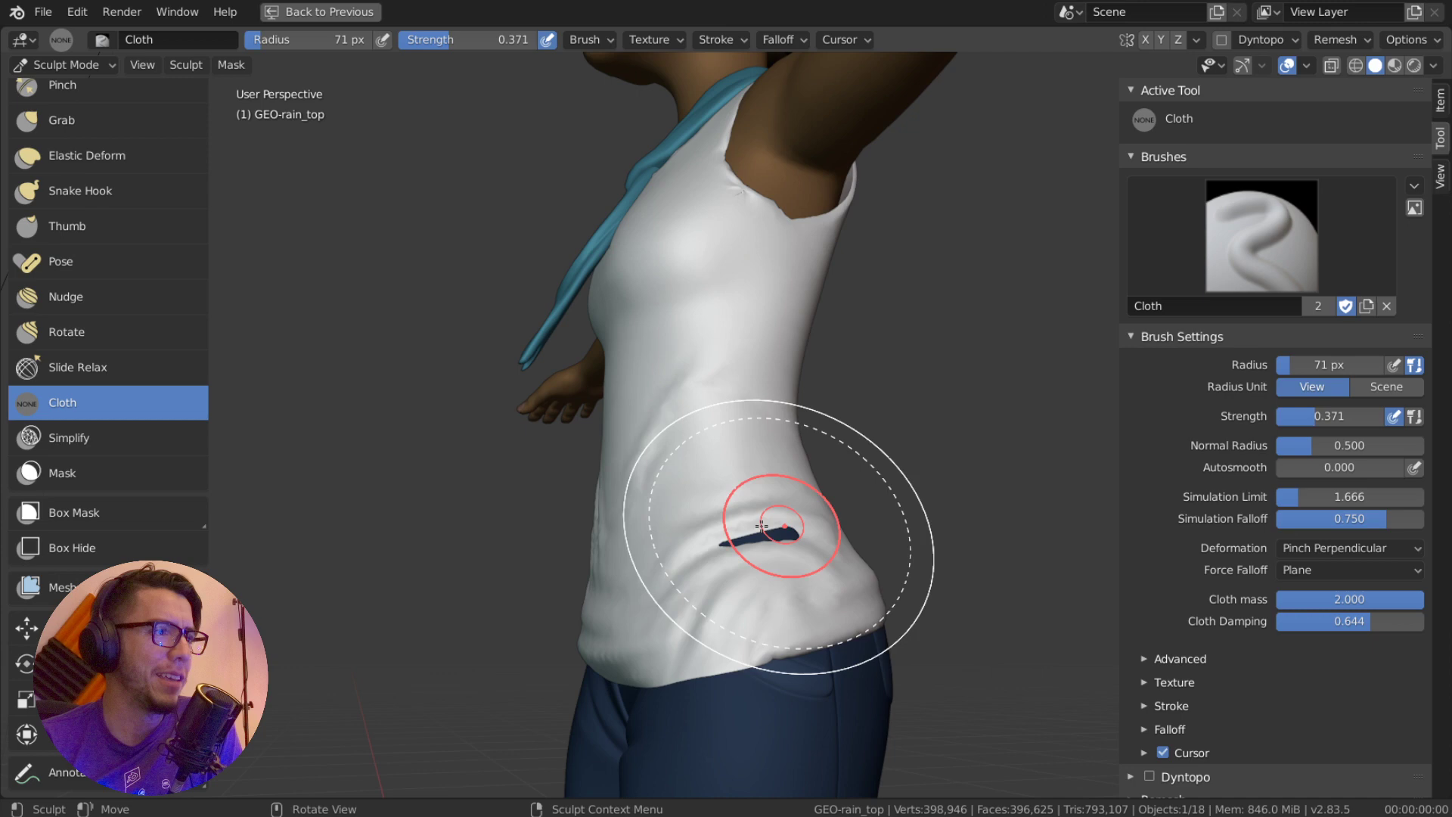
mouse_move(762, 519)
middle_down()
mouse_move(739, 545)
mouse_move(776, 523)
middle_up()
drag(775, 524, 862, 490)
Continue the pinched waist folds around the side and across the lower back of the top
middle_drag(756, 522, 853, 525)
scroll(862, 525, down, 1)
drag(870, 518, 969, 454)
mouse_move(773, 519)
middle_down()
mouse_move(824, 523)
mouse_move(779, 533)
mouse_move(705, 505)
mouse_move(393, 487)
middle_up()
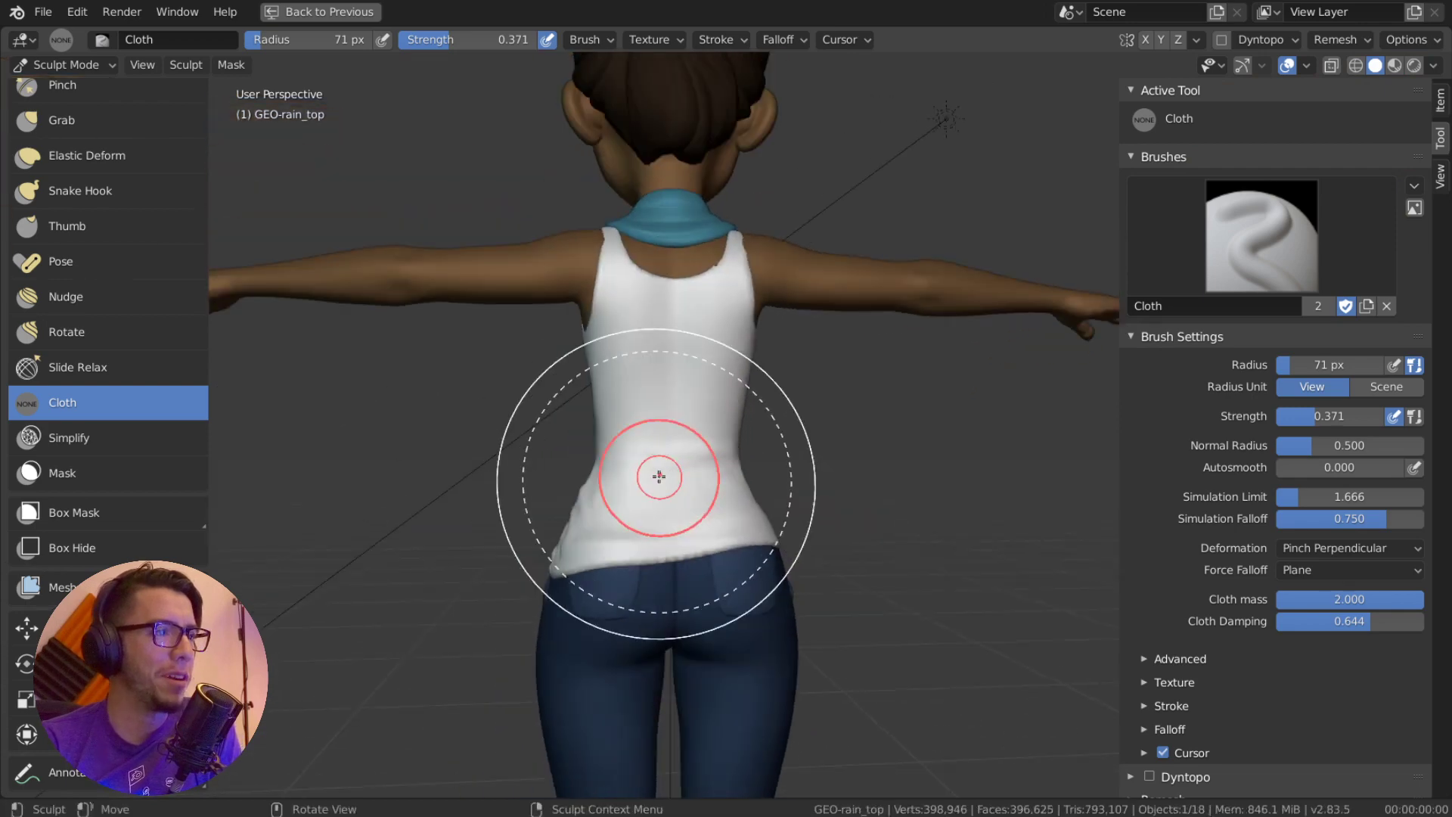
drag(656, 480, 788, 474)
mouse_move(640, 485)
middle_down()
mouse_move(860, 484)
mouse_move(828, 488)
mouse_move(832, 477)
middle_up()
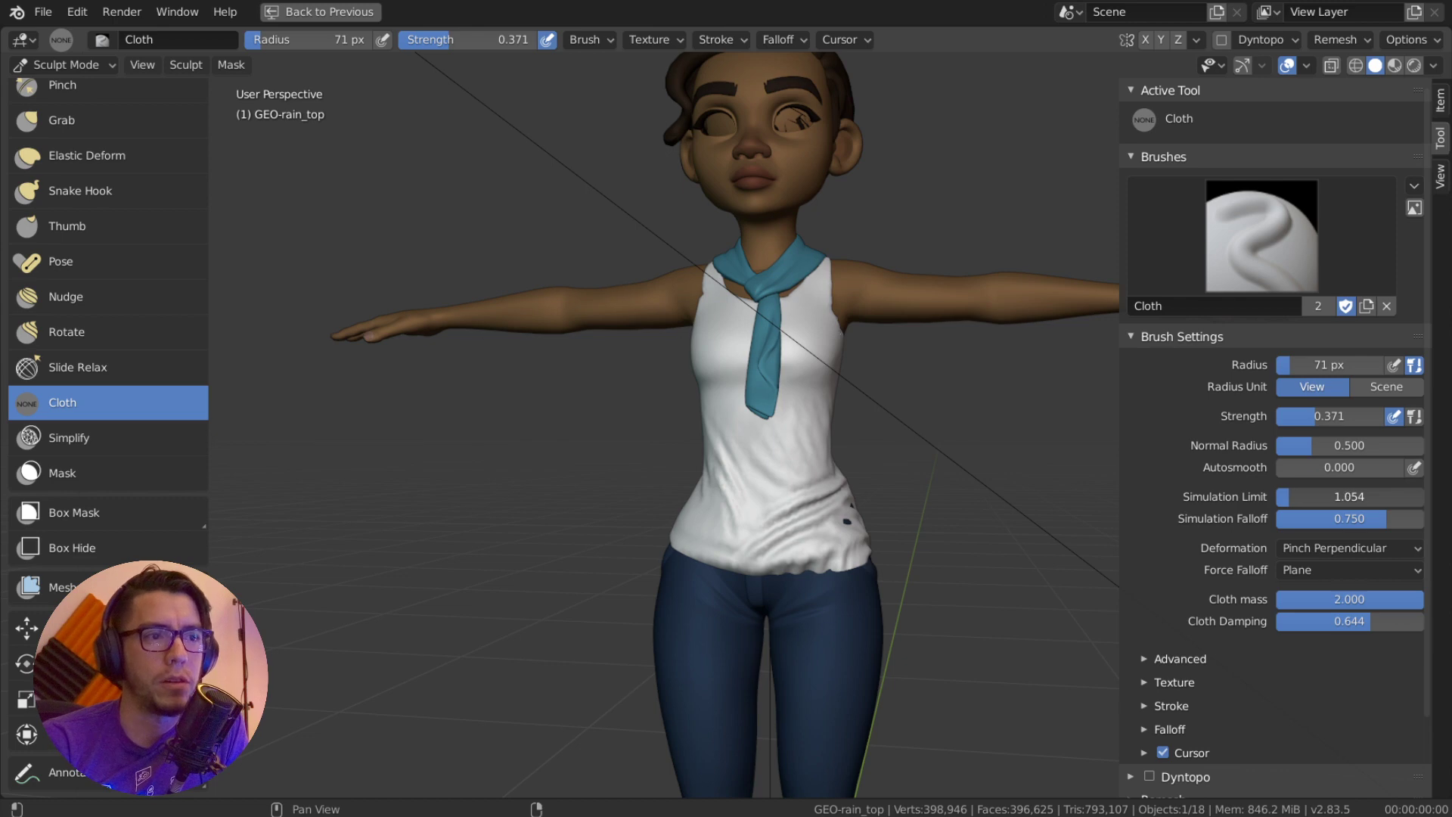
Try pinching smaller folds into the belly area below the scarf with the Simulation Limit at 0.776
scroll(752, 514, up, 5)
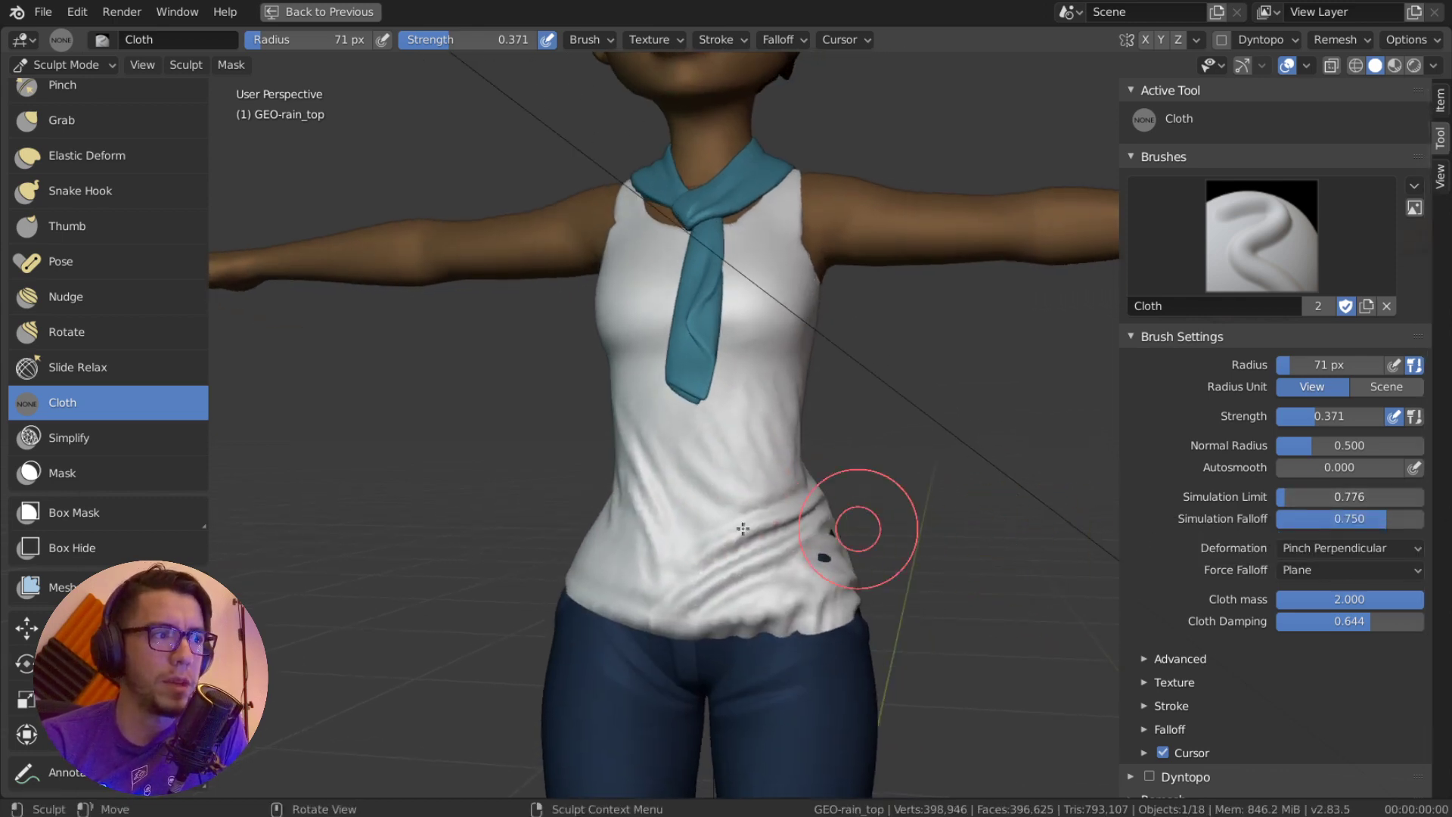
scroll(751, 517, up, 2)
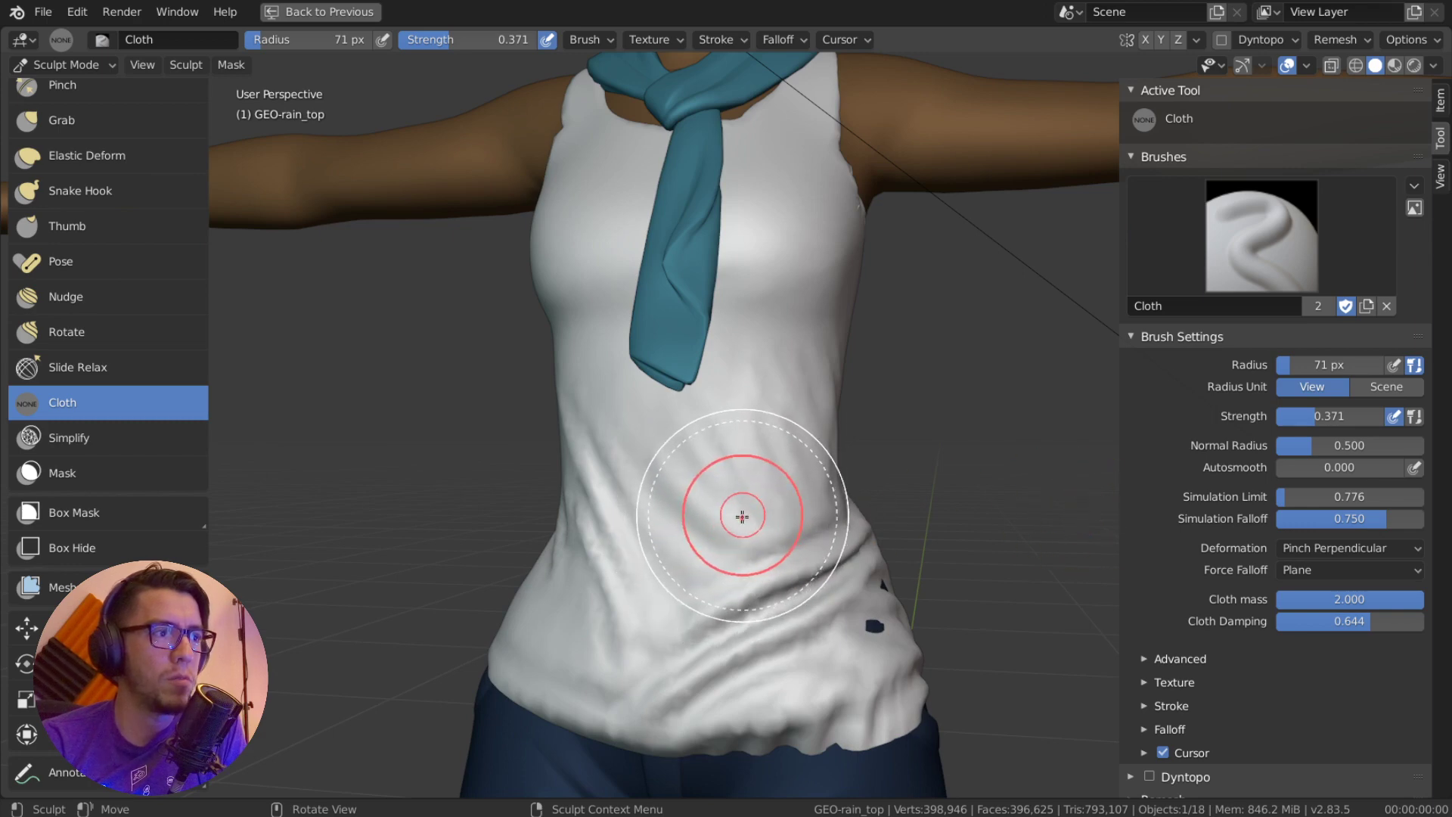
mouse_move(743, 515)
mouse_down()
mouse_move(716, 387)
mouse_move(699, 541)
mouse_move(650, 454)
mouse_move(823, 683)
mouse_move(784, 445)
mouse_up()
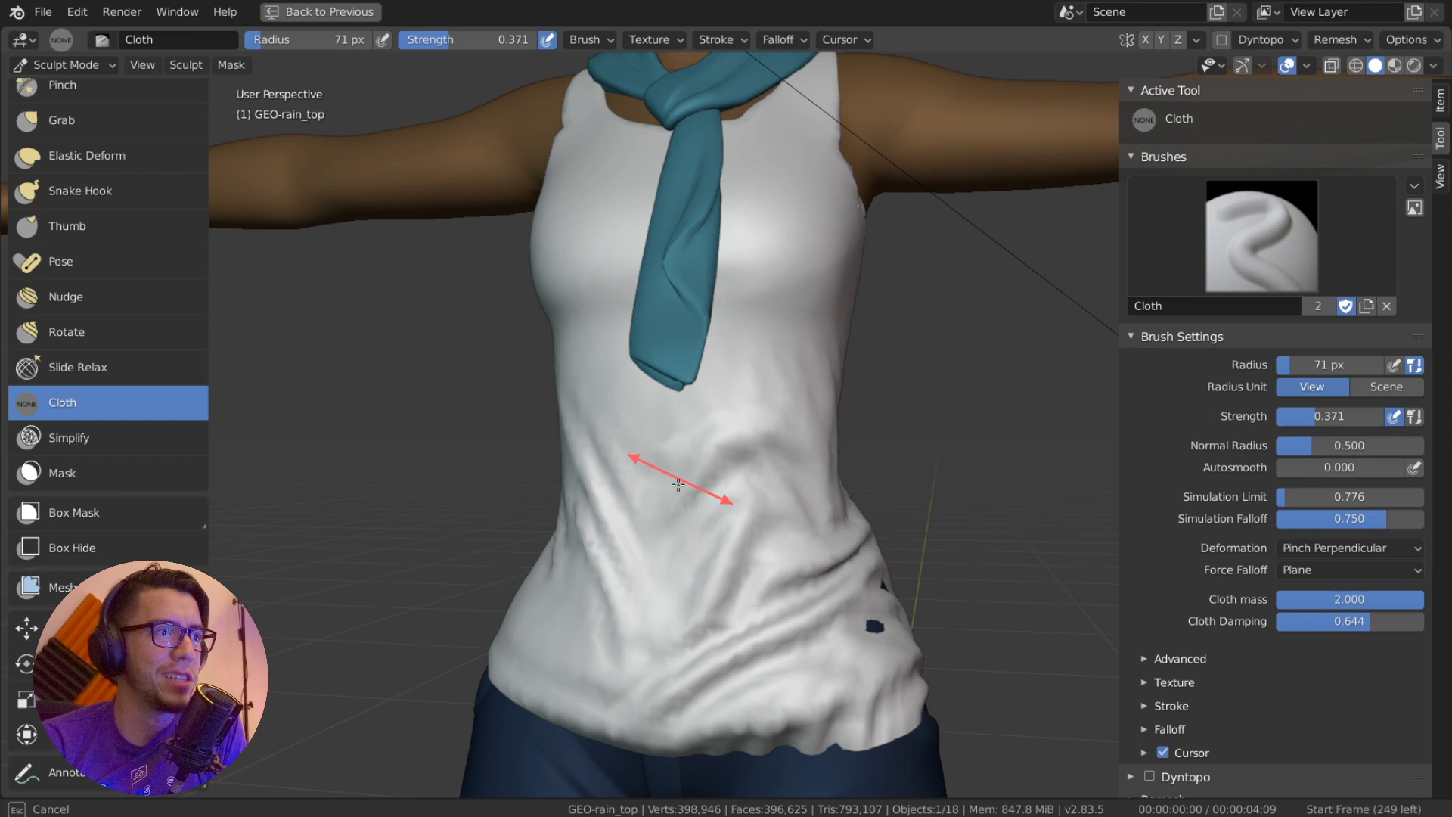
mouse_move(635, 490)
mouse_down()
mouse_move(719, 382)
mouse_move(667, 456)
mouse_up()
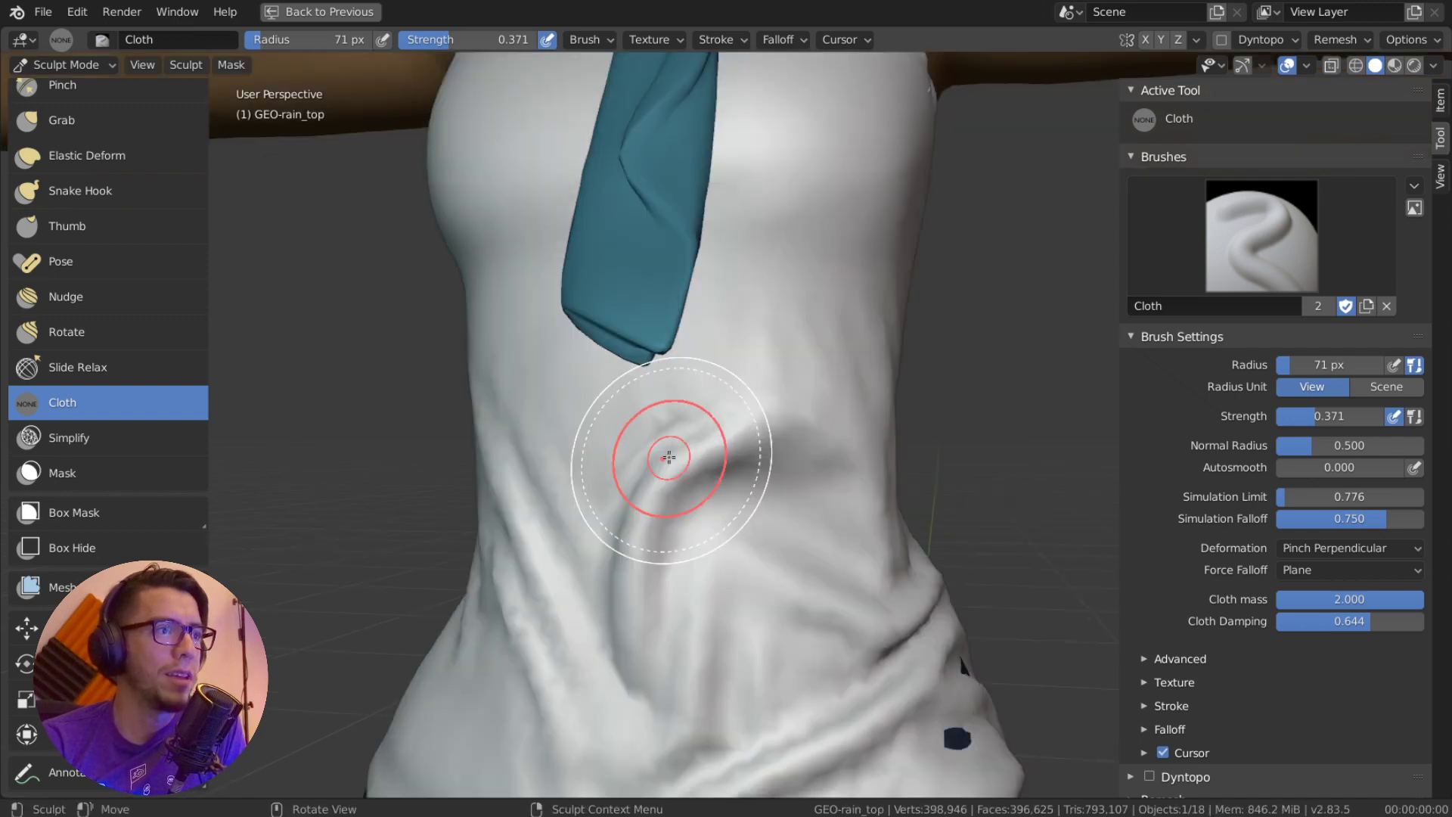
middle_drag(667, 456, 739, 444)
mouse_move(757, 511)
middle_down()
mouse_move(740, 454)
mouse_move(707, 509)
middle_up()
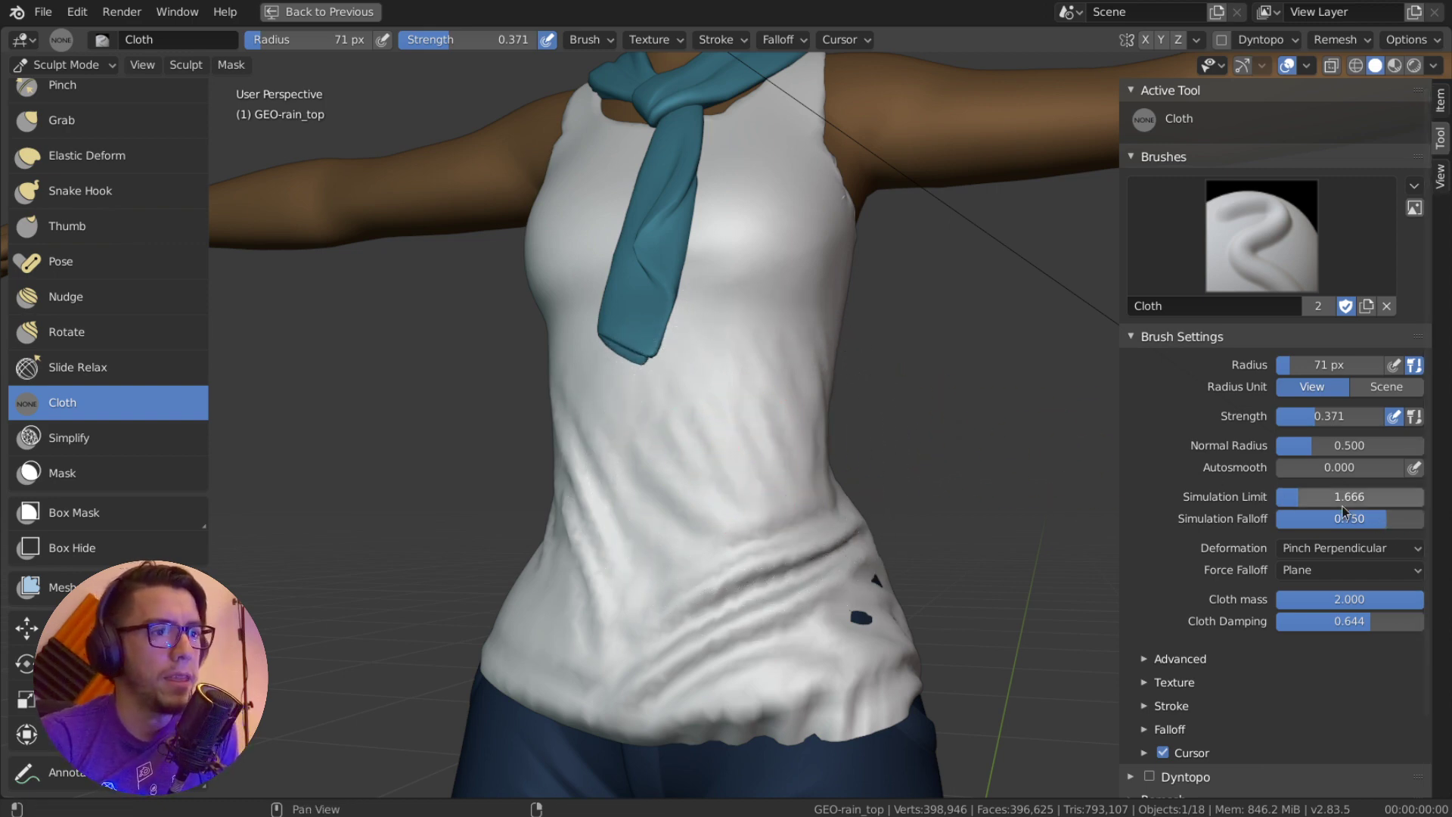
scroll(1255, 500, down, 3)
middle_drag(911, 616, 745, 529)
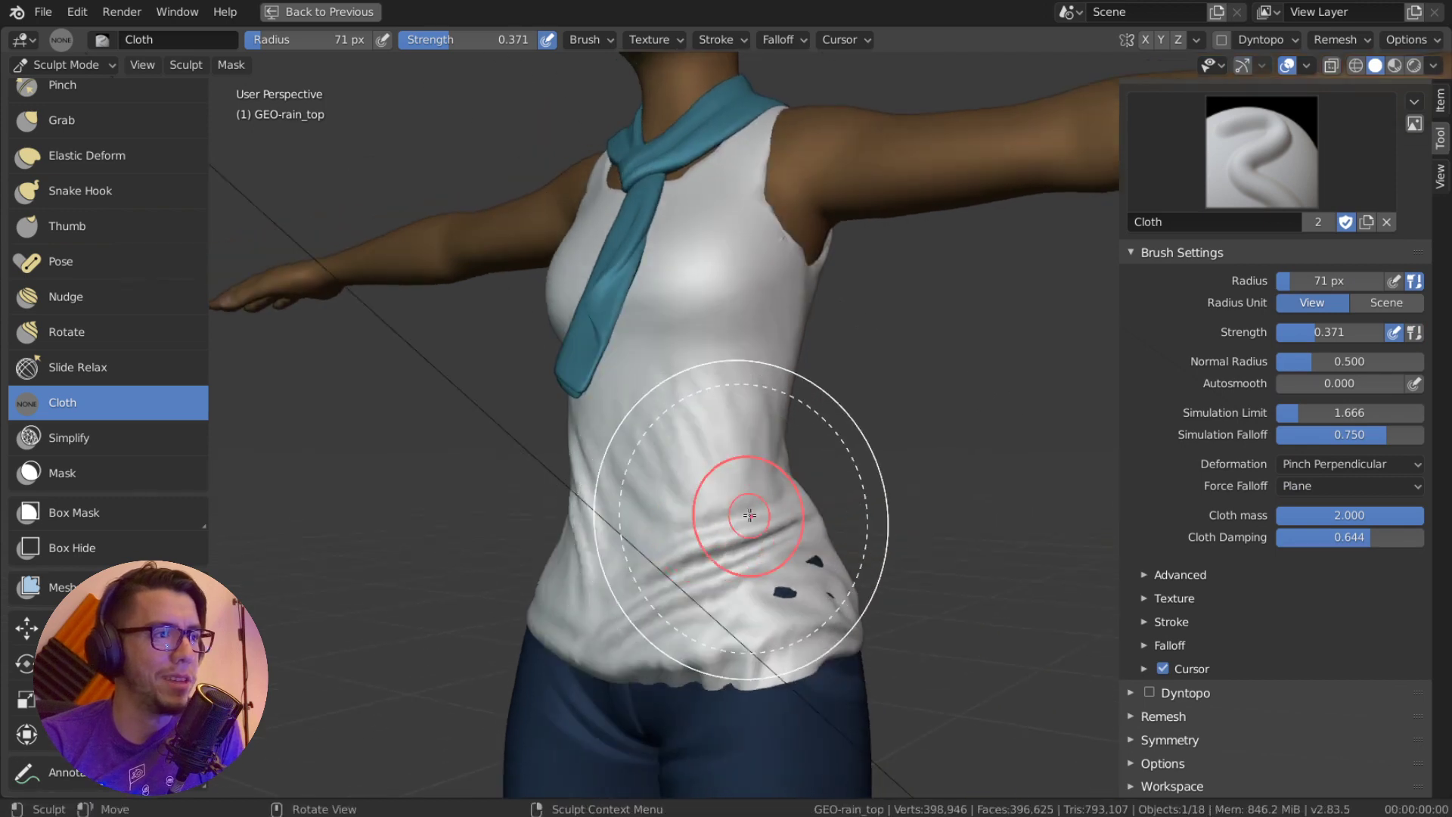
click(1331, 464)
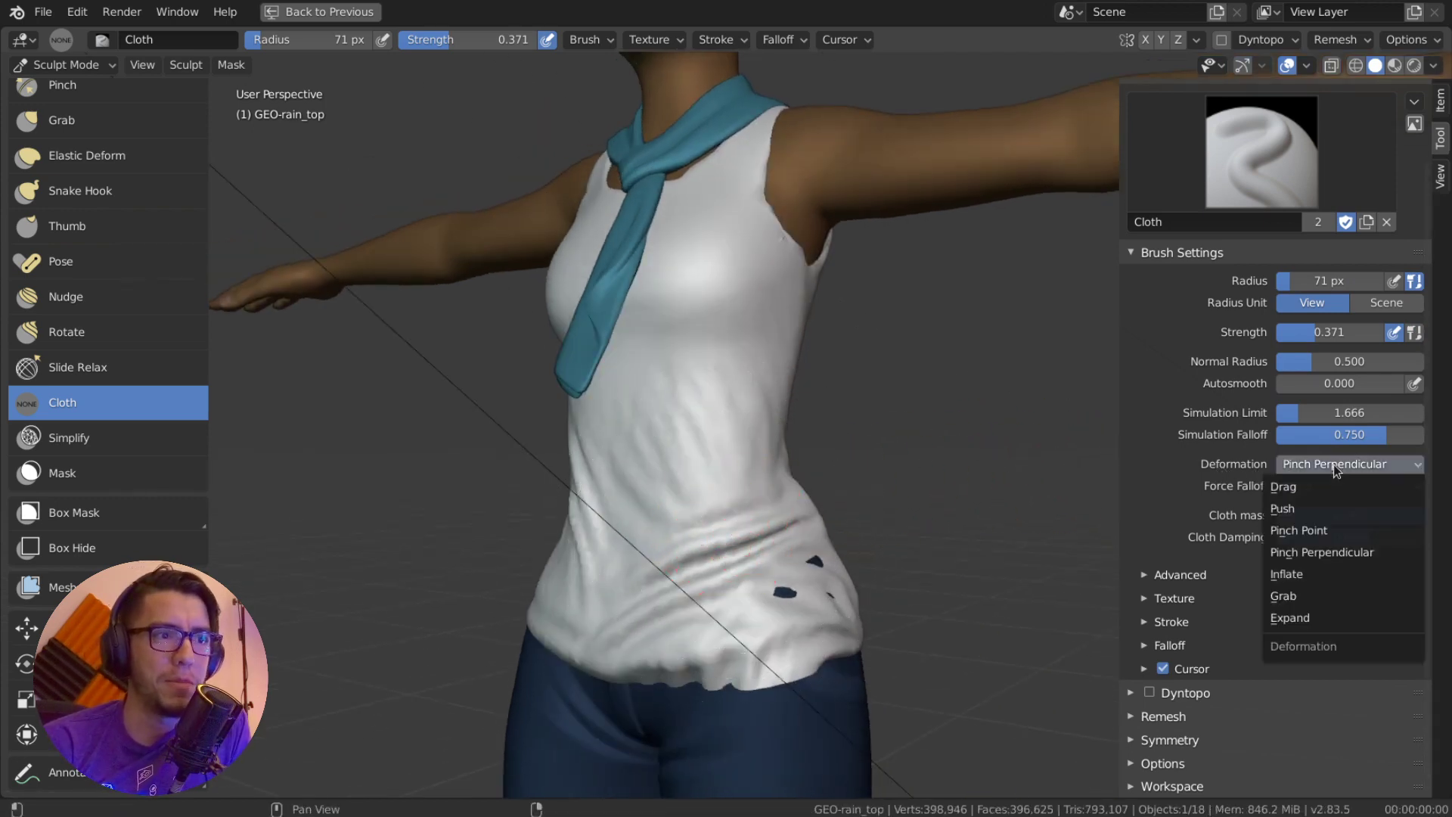
click(1354, 555)
middle_drag(751, 577, 767, 485)
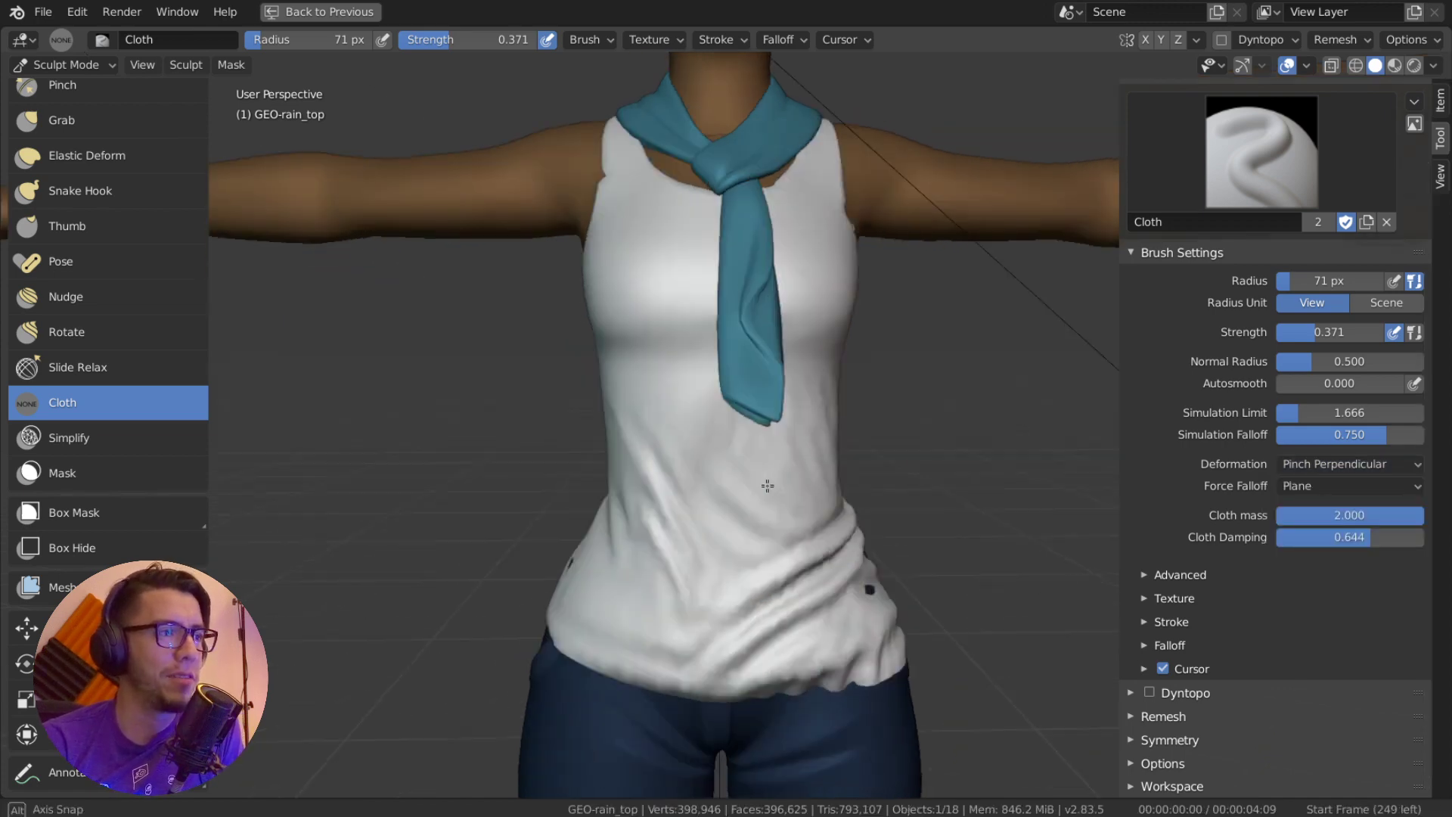
middle_drag(850, 600, 726, 597)
Set the brush's Deformation to Pinch Point and try a short stroke on the top just below the chest
click(1367, 466)
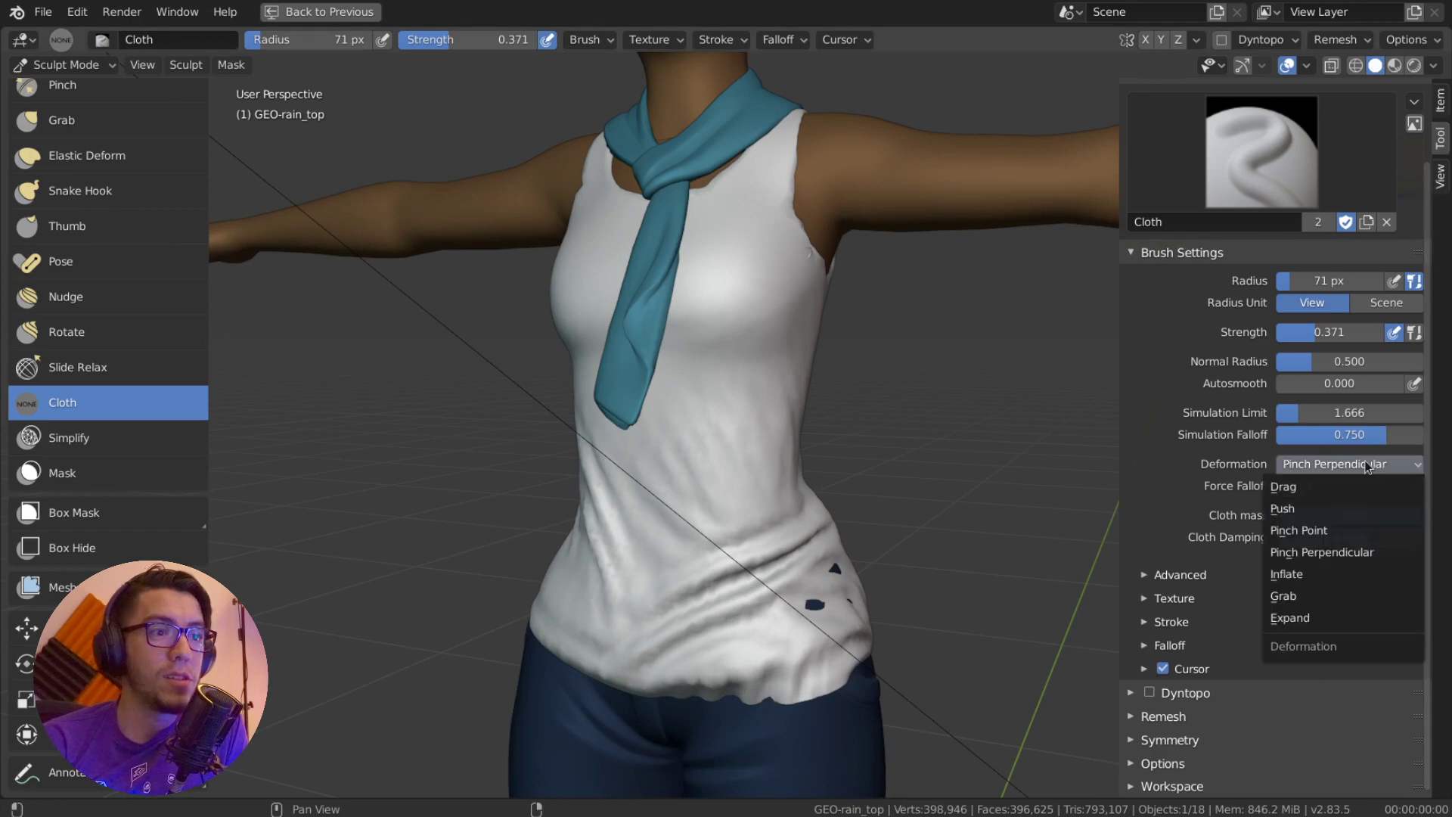
click(1349, 488)
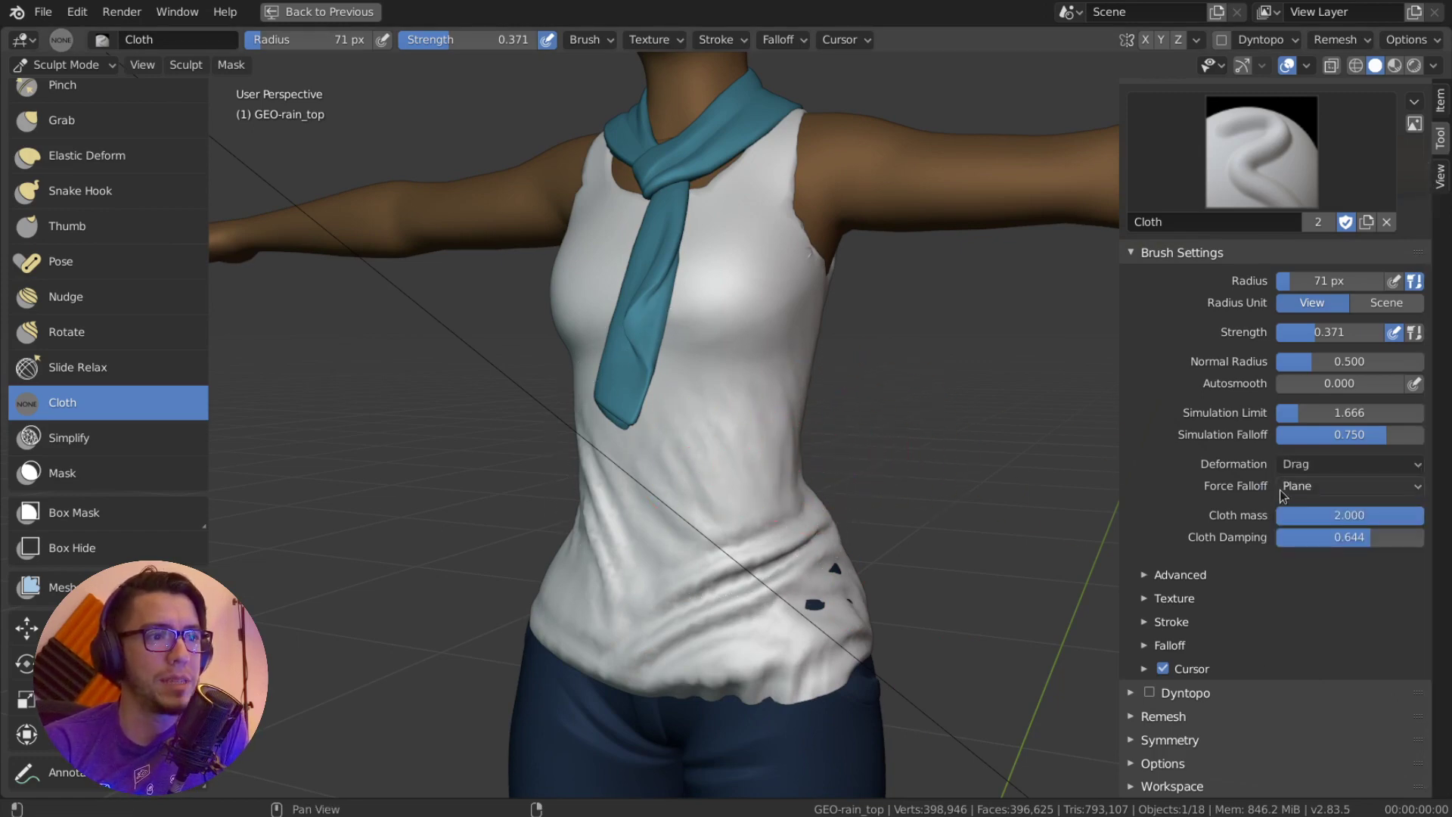
click(1303, 465)
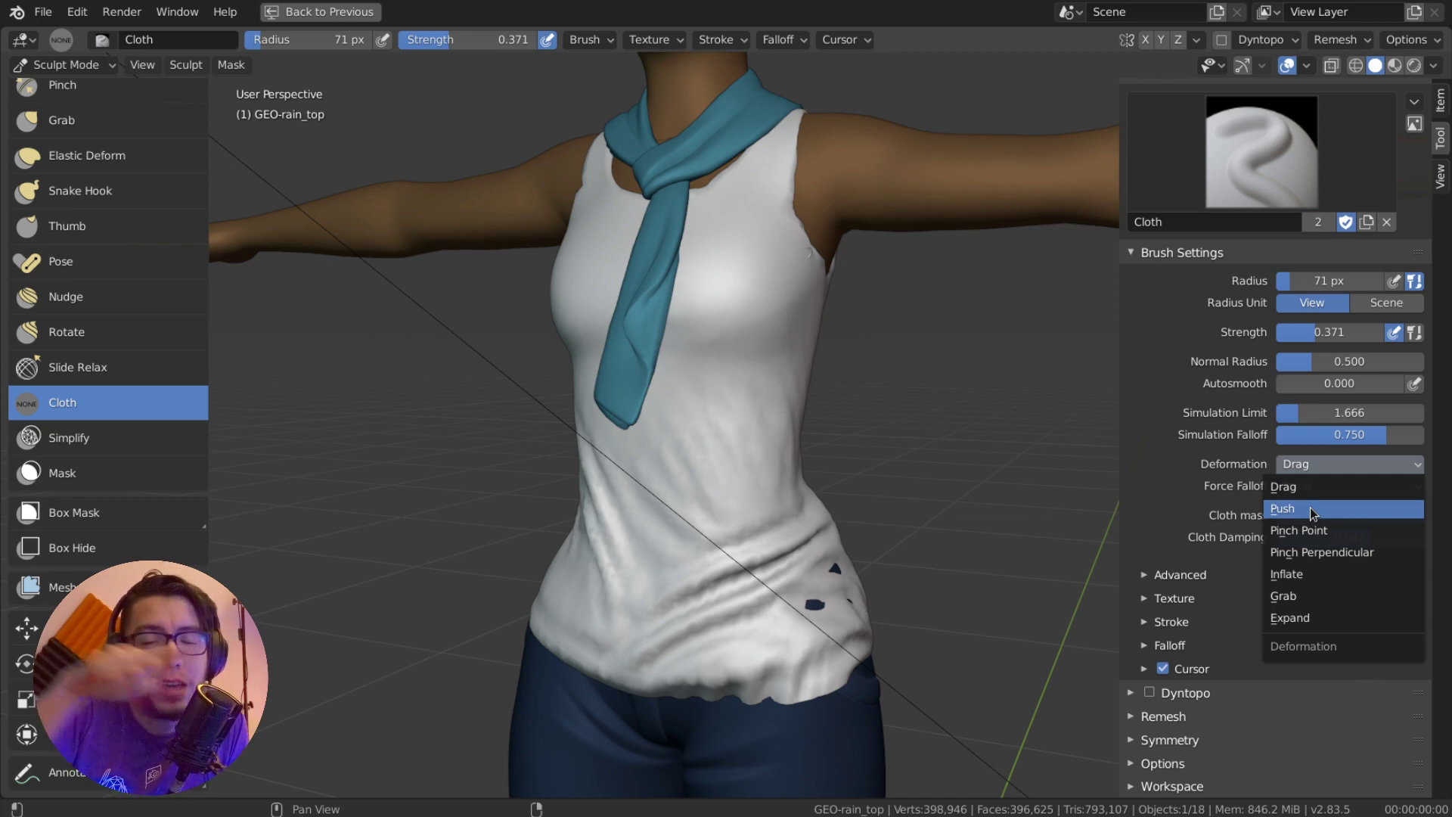
click(1310, 530)
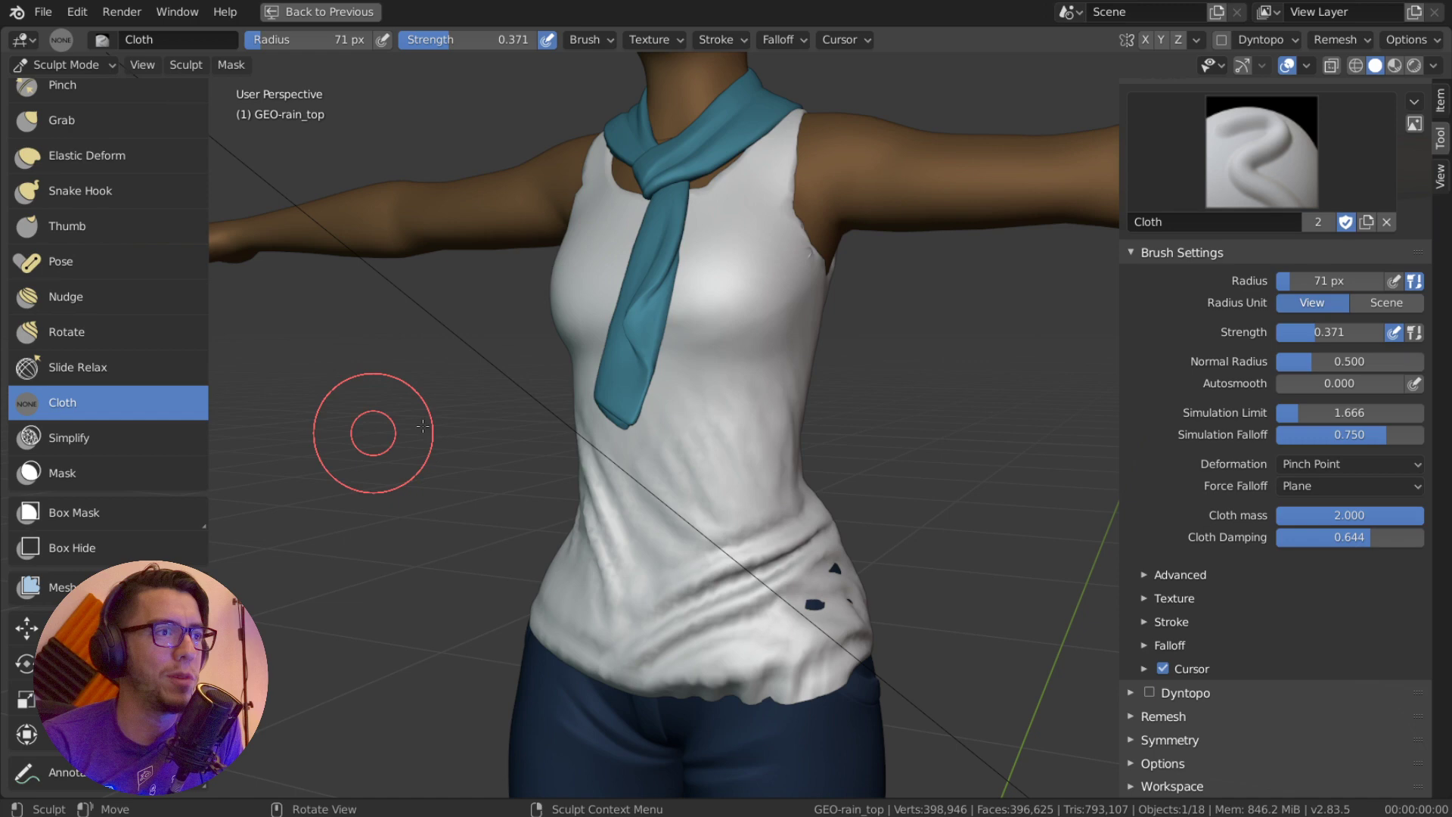
scroll(716, 409, up, 5)
drag(716, 409, 760, 415)
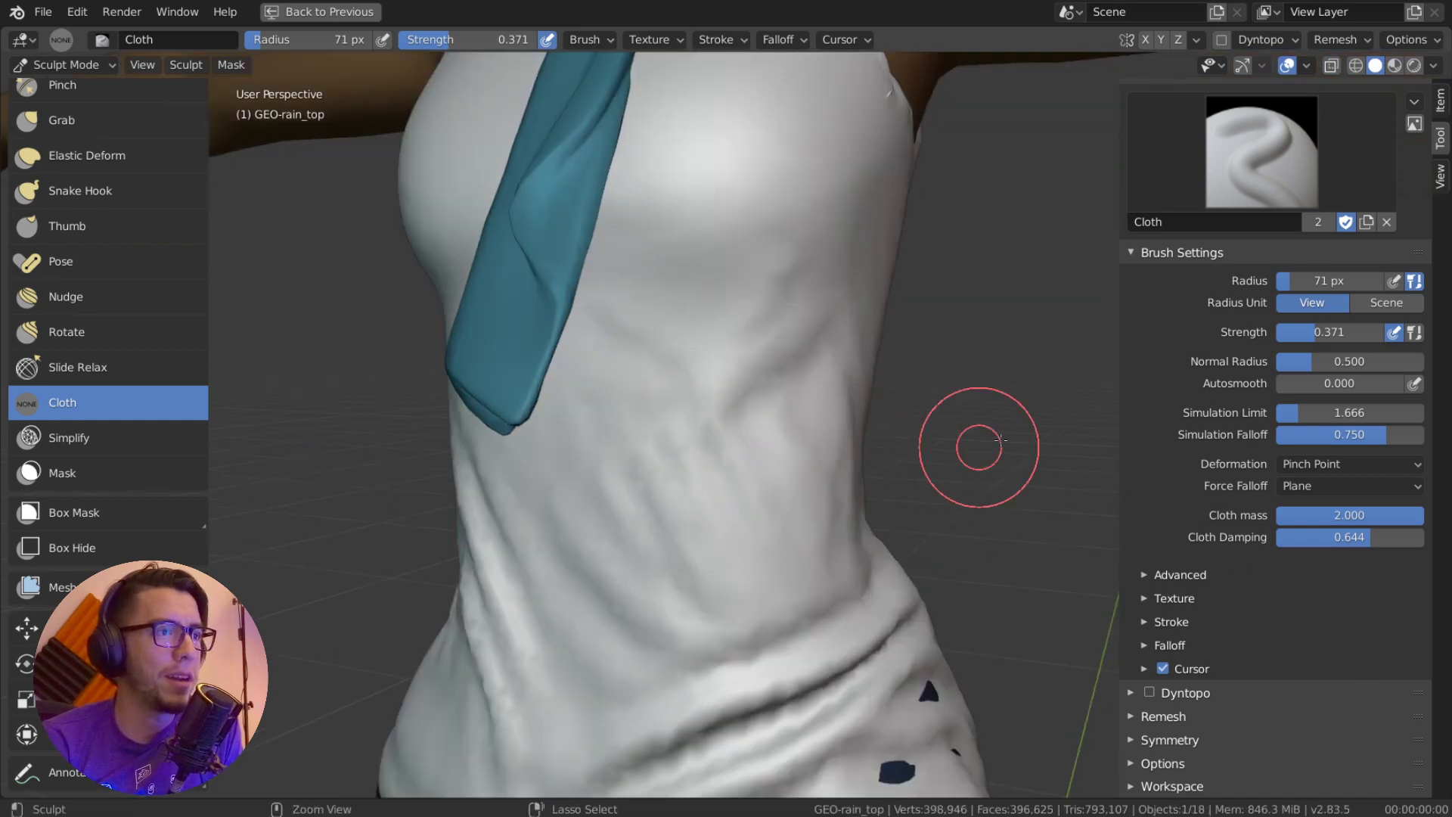
Set the brush's Force Falloff to Radial, test it on the belly area, and set its strength to 0.767
click(1346, 485)
click(1351, 507)
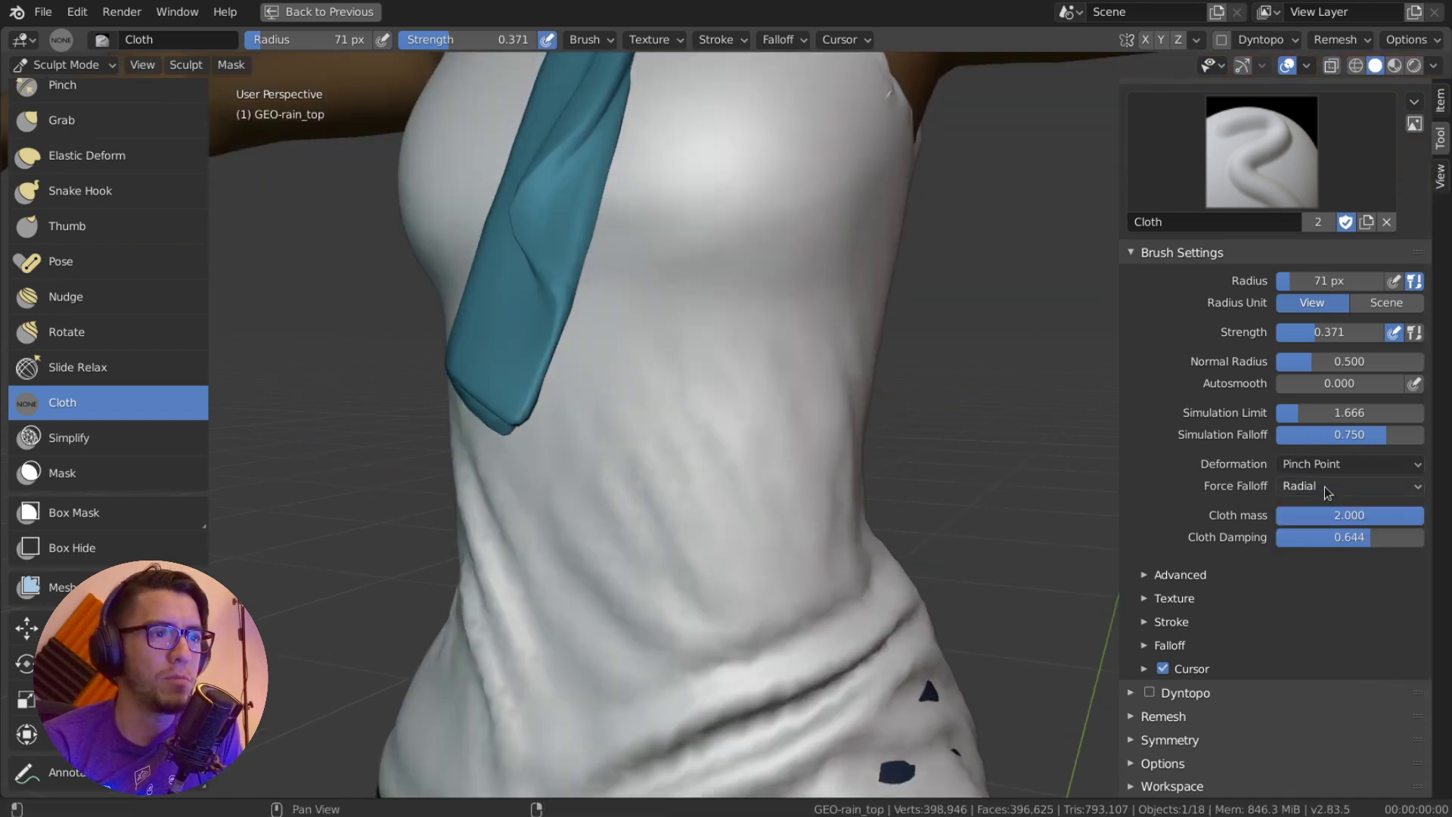
drag(730, 423, 731, 424)
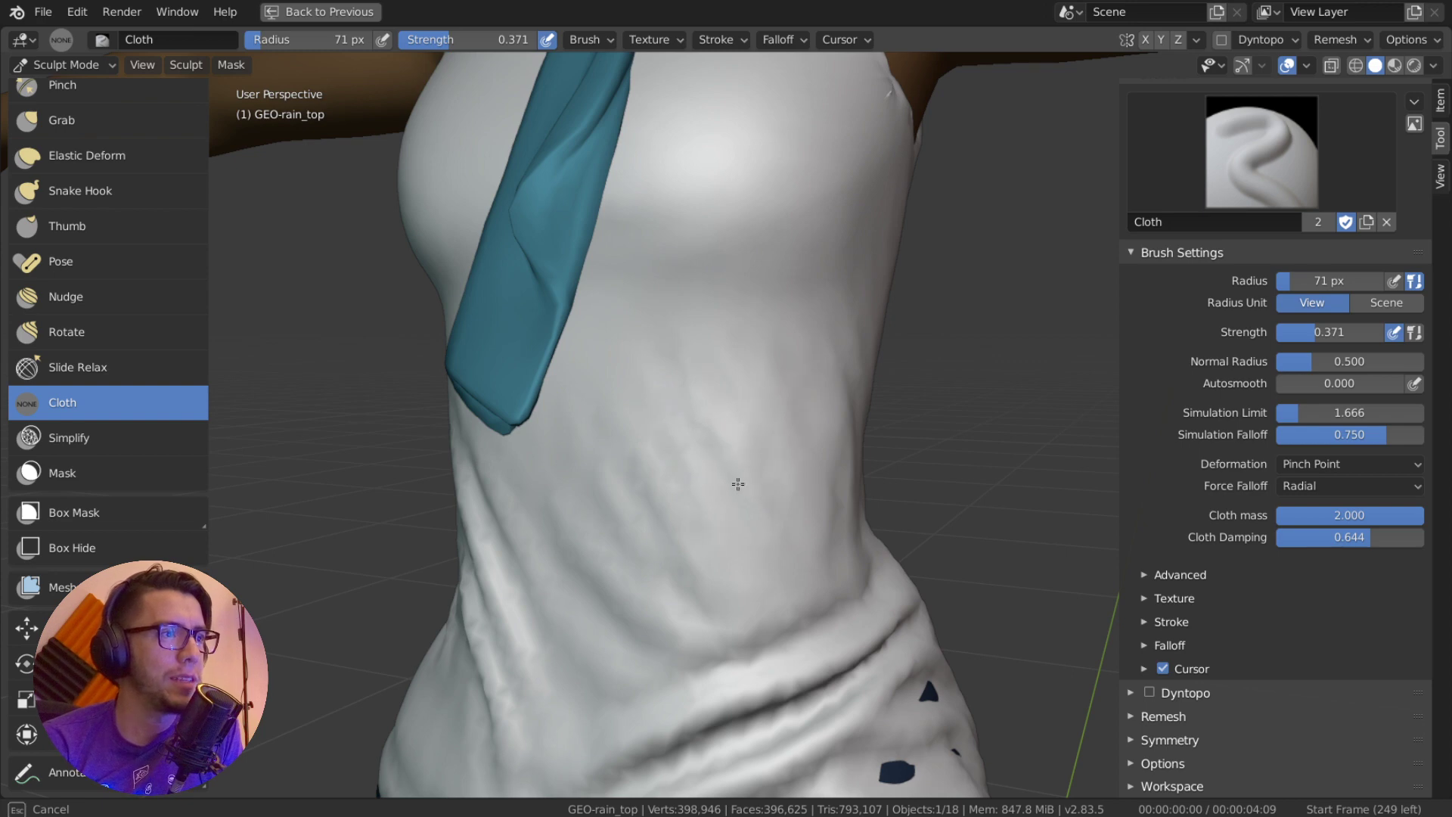
drag(738, 484, 739, 469)
key(shift+f)
click(791, 475)
Pinch creases into the top beneath the chest and across the waist with Pinch Point strokes
mouse_move(723, 357)
mouse_down()
mouse_move(590, 535)
mouse_move(778, 378)
mouse_move(769, 349)
mouse_move(658, 348)
mouse_move(867, 317)
mouse_move(869, 461)
mouse_move(892, 424)
mouse_up()
scroll(900, 389, down, 3)
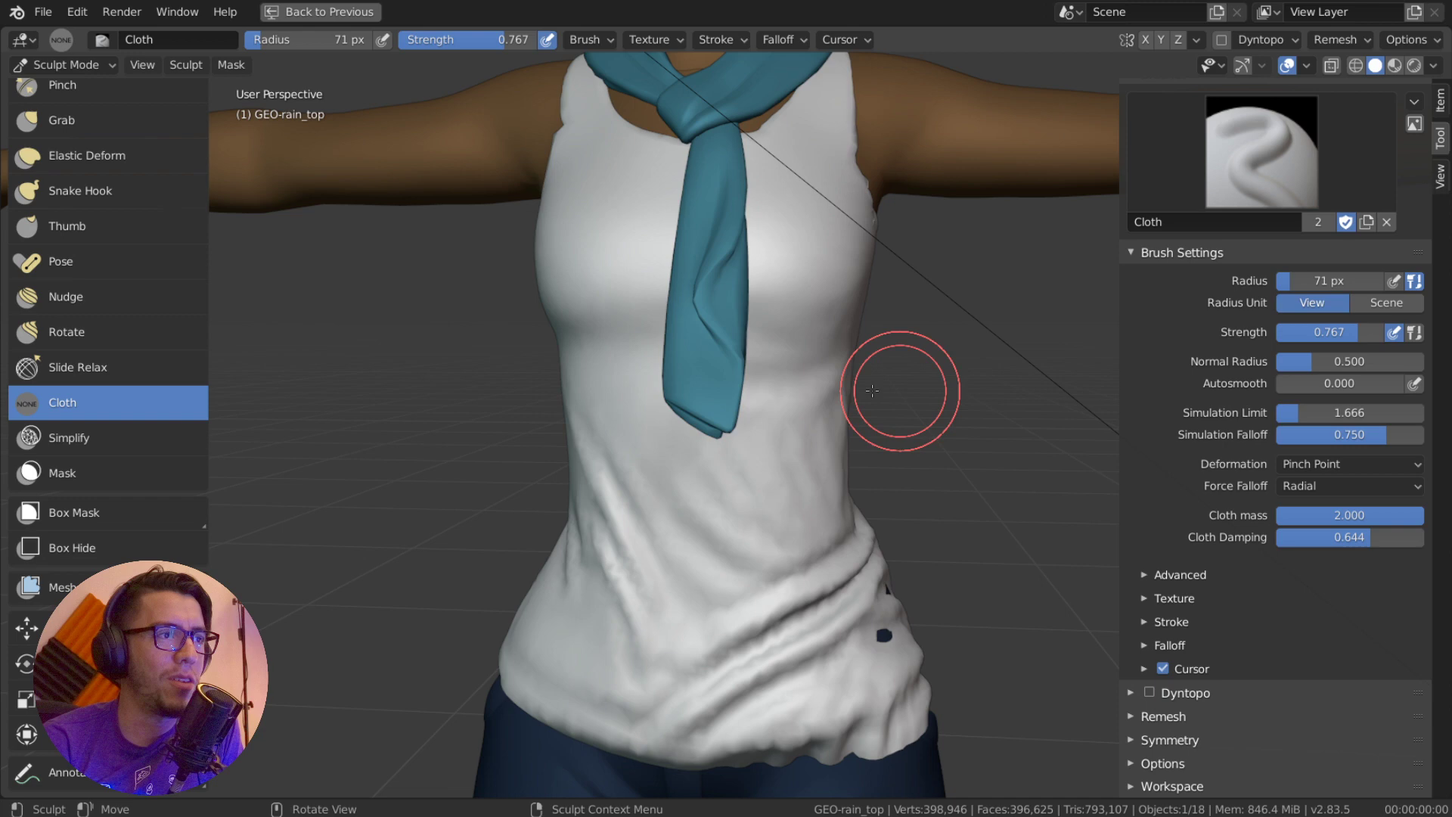
mouse_move(593, 379)
mouse_down()
mouse_move(612, 363)
mouse_move(820, 393)
mouse_up()
middle_drag(821, 394, 722, 387)
mouse_move(767, 342)
mouse_down()
mouse_move(648, 392)
mouse_move(558, 468)
mouse_up()
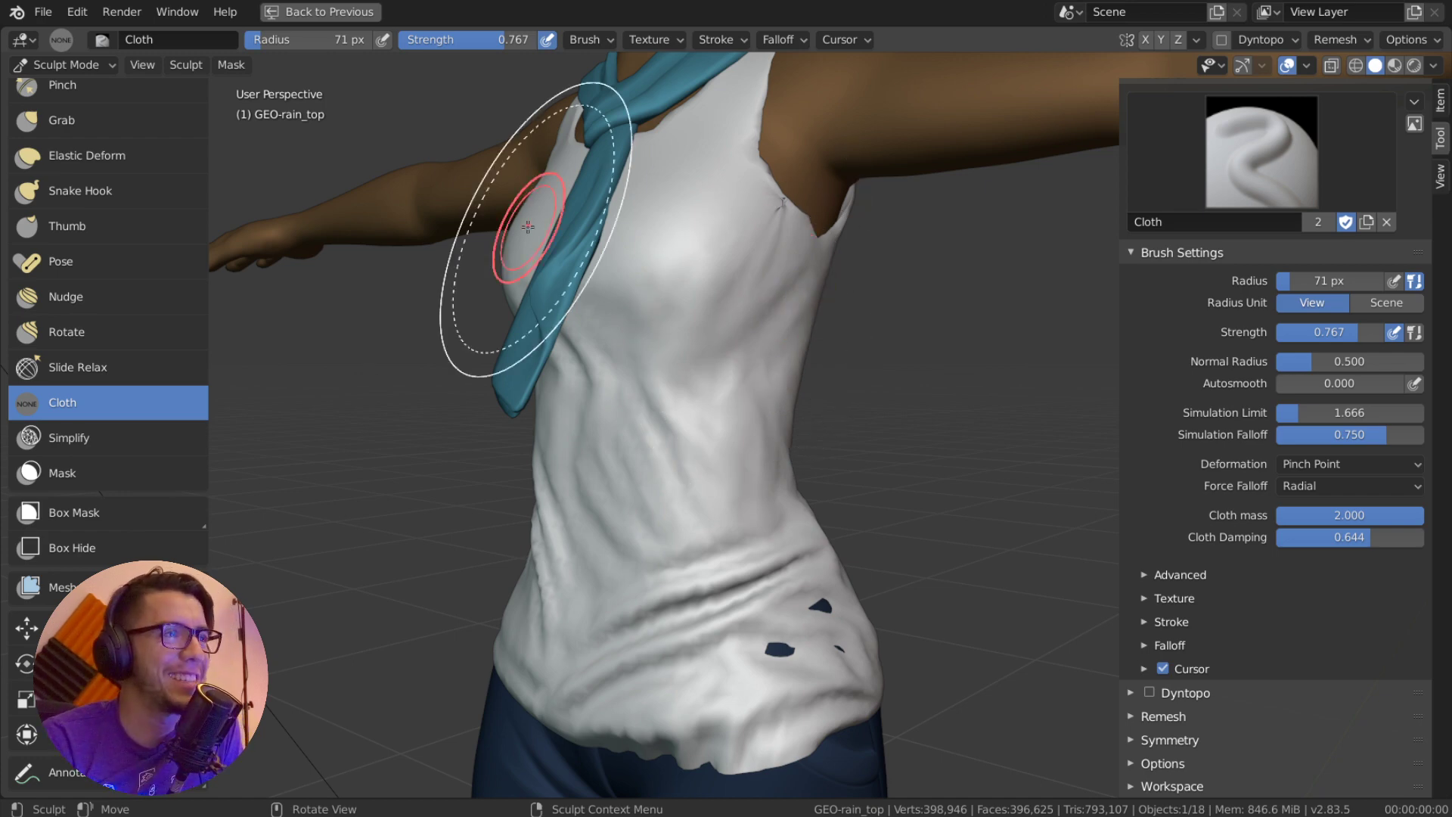
middle_drag(756, 383, 1055, 467)
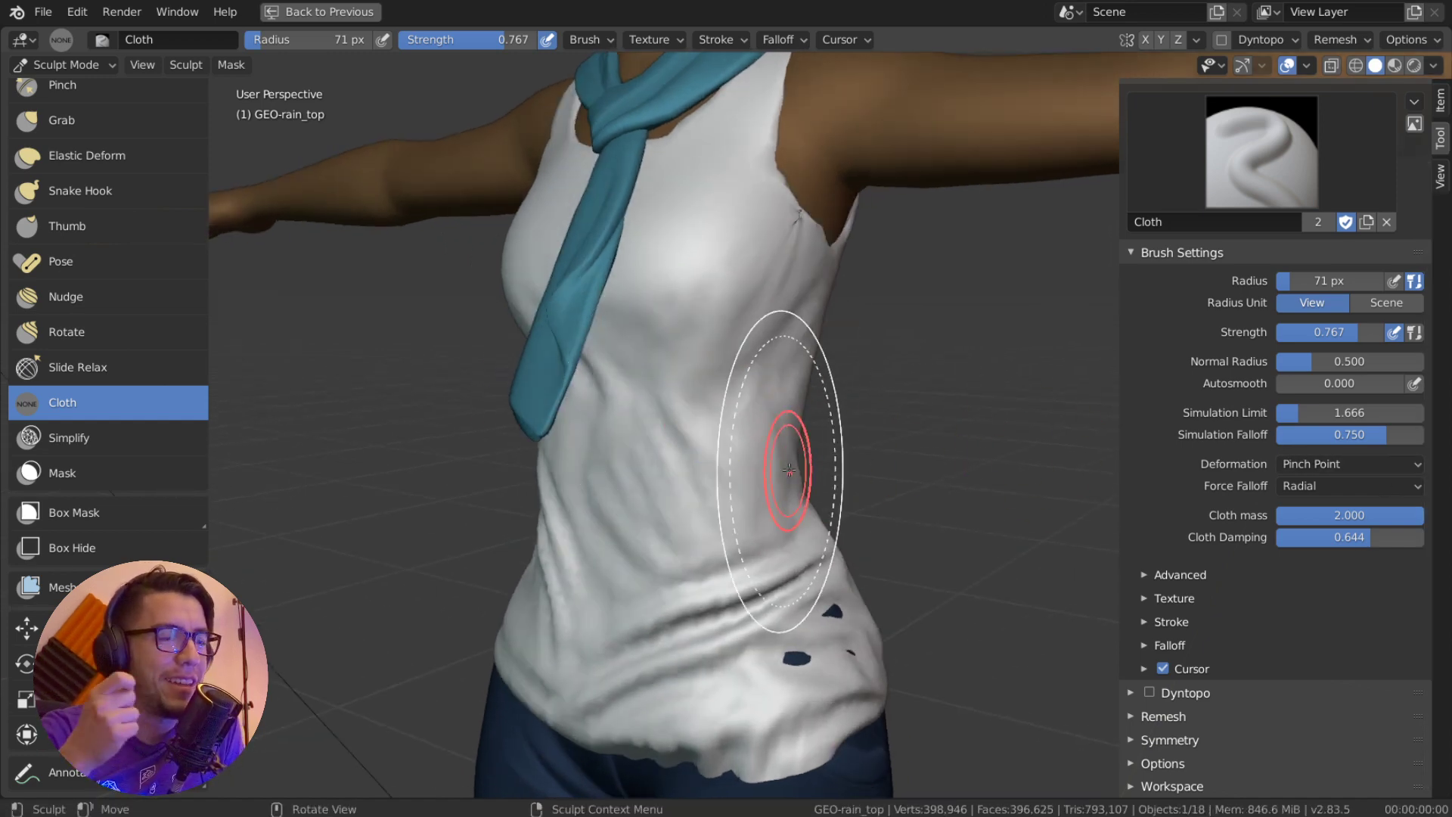
Try a Pinch Point stroke across the waist with the Force Falloff set to Plane, and undo it
click(1383, 464)
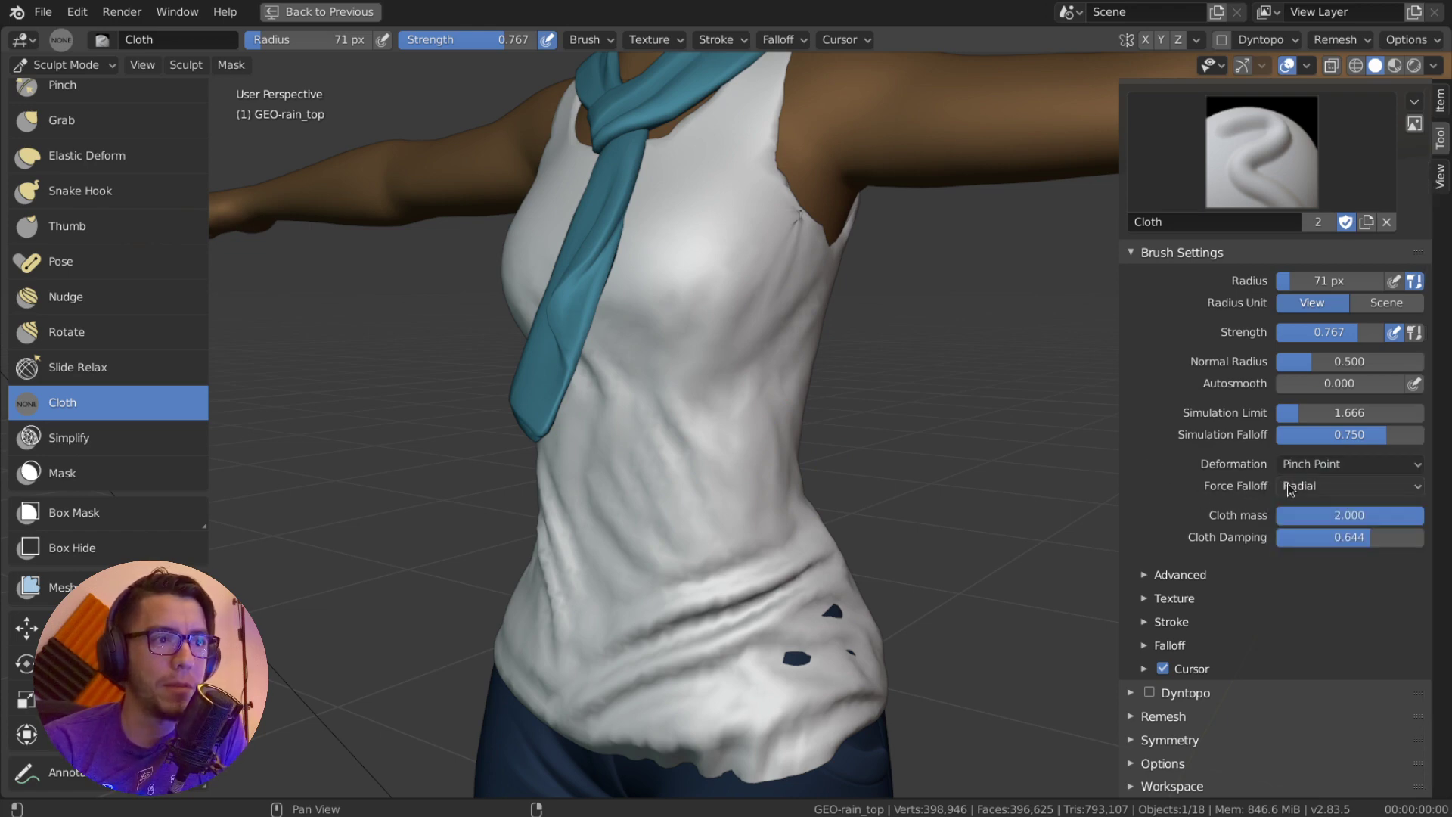
click(1308, 491)
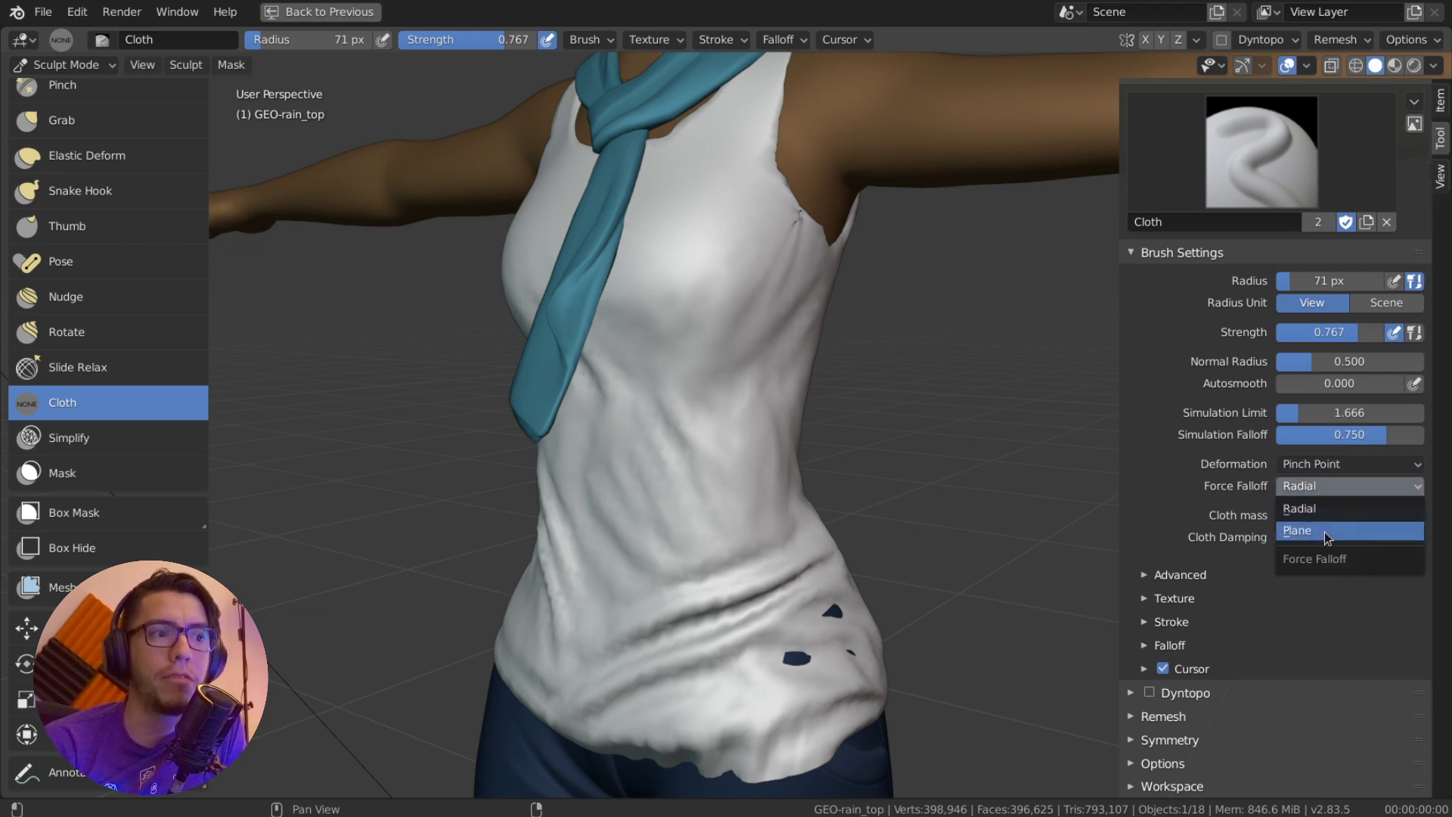
click(1322, 511)
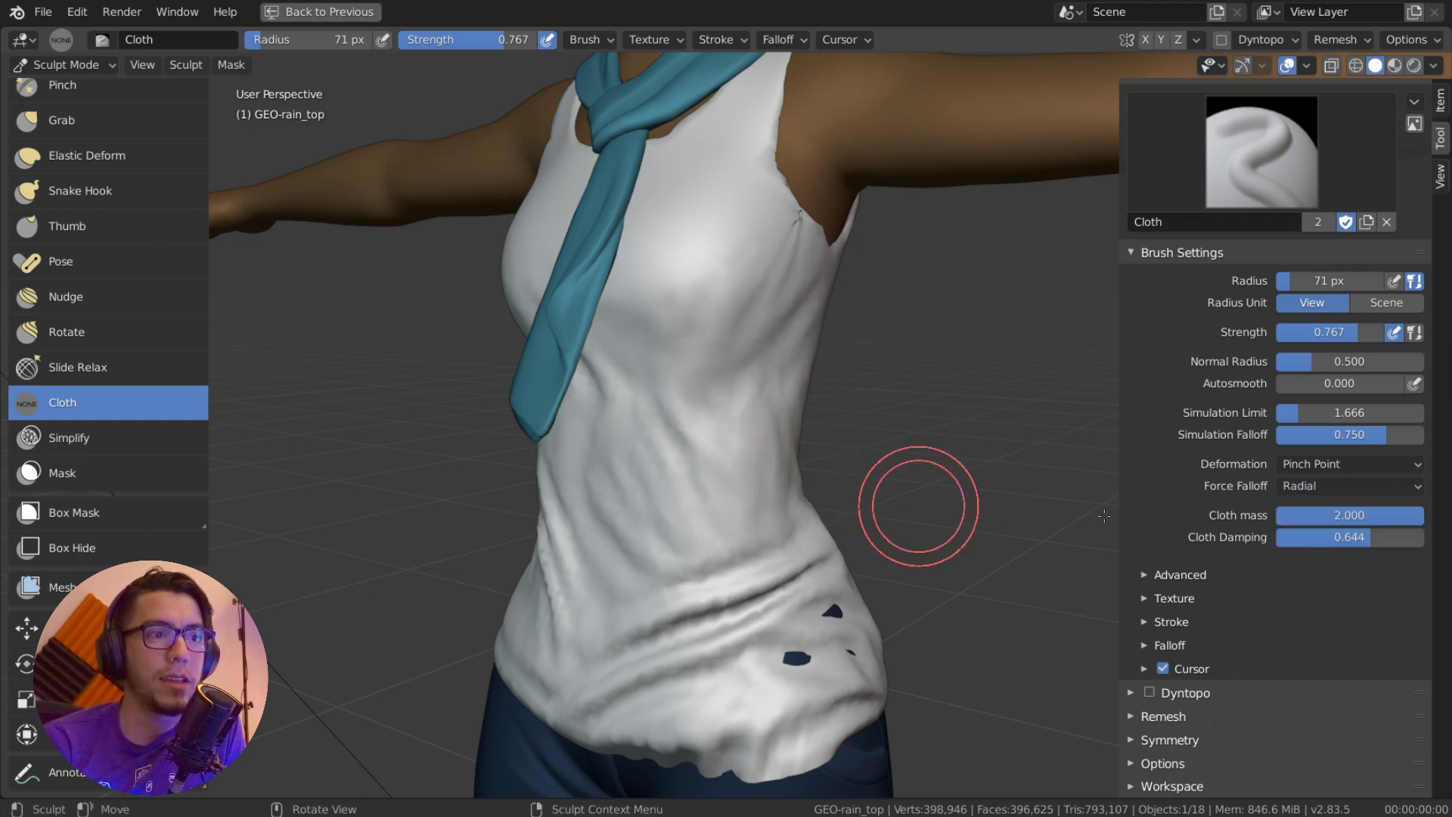
click(1342, 486)
click(1331, 530)
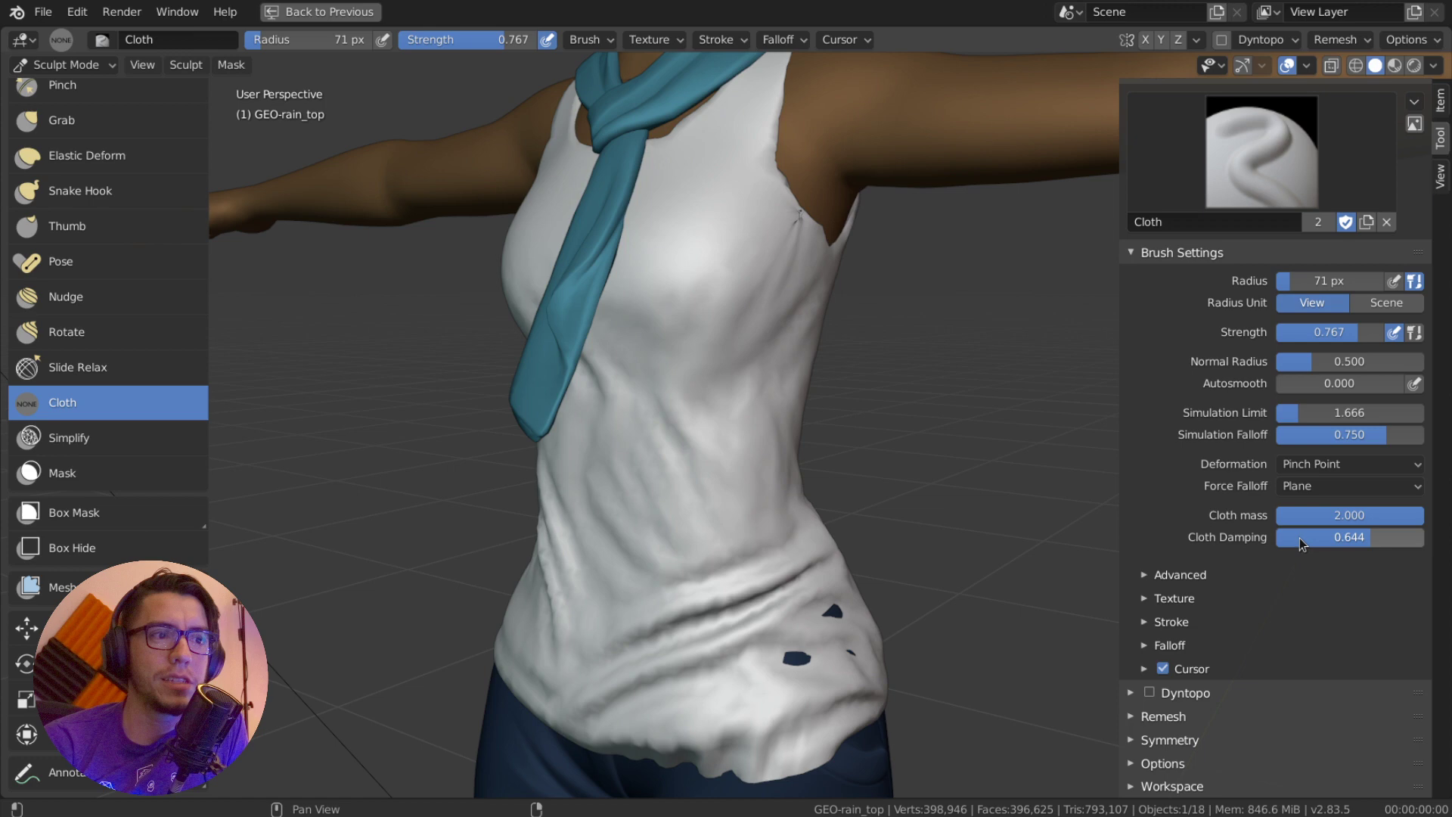
mouse_move(670, 463)
mouse_down()
mouse_move(680, 486)
mouse_move(659, 455)
mouse_move(681, 546)
mouse_move(700, 483)
mouse_up()
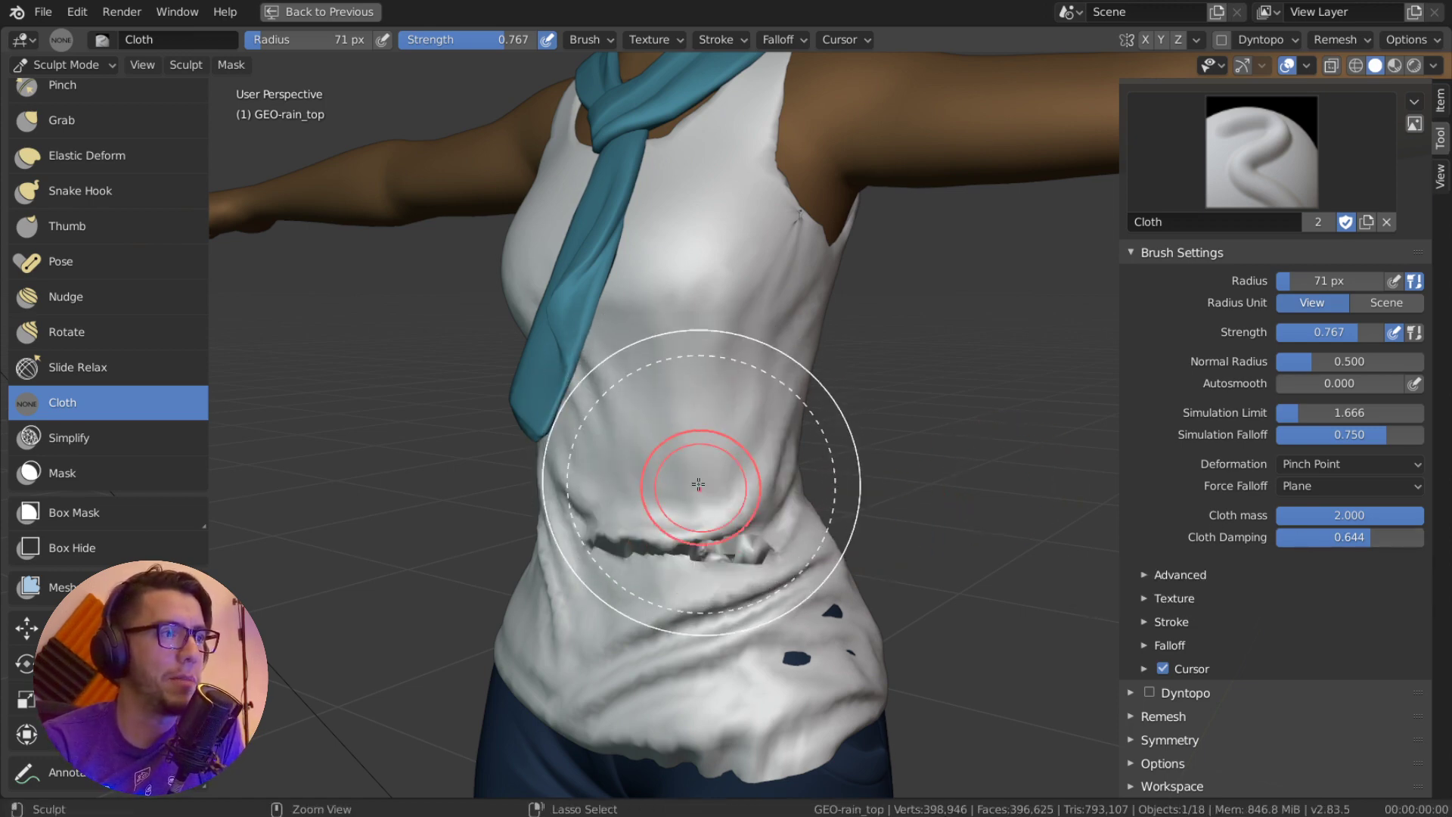
key(ctrl+z)
Set the Cloth brush's radius to 139 px and its strength to 0.498
key(f)
click(742, 479)
key(shift+f)
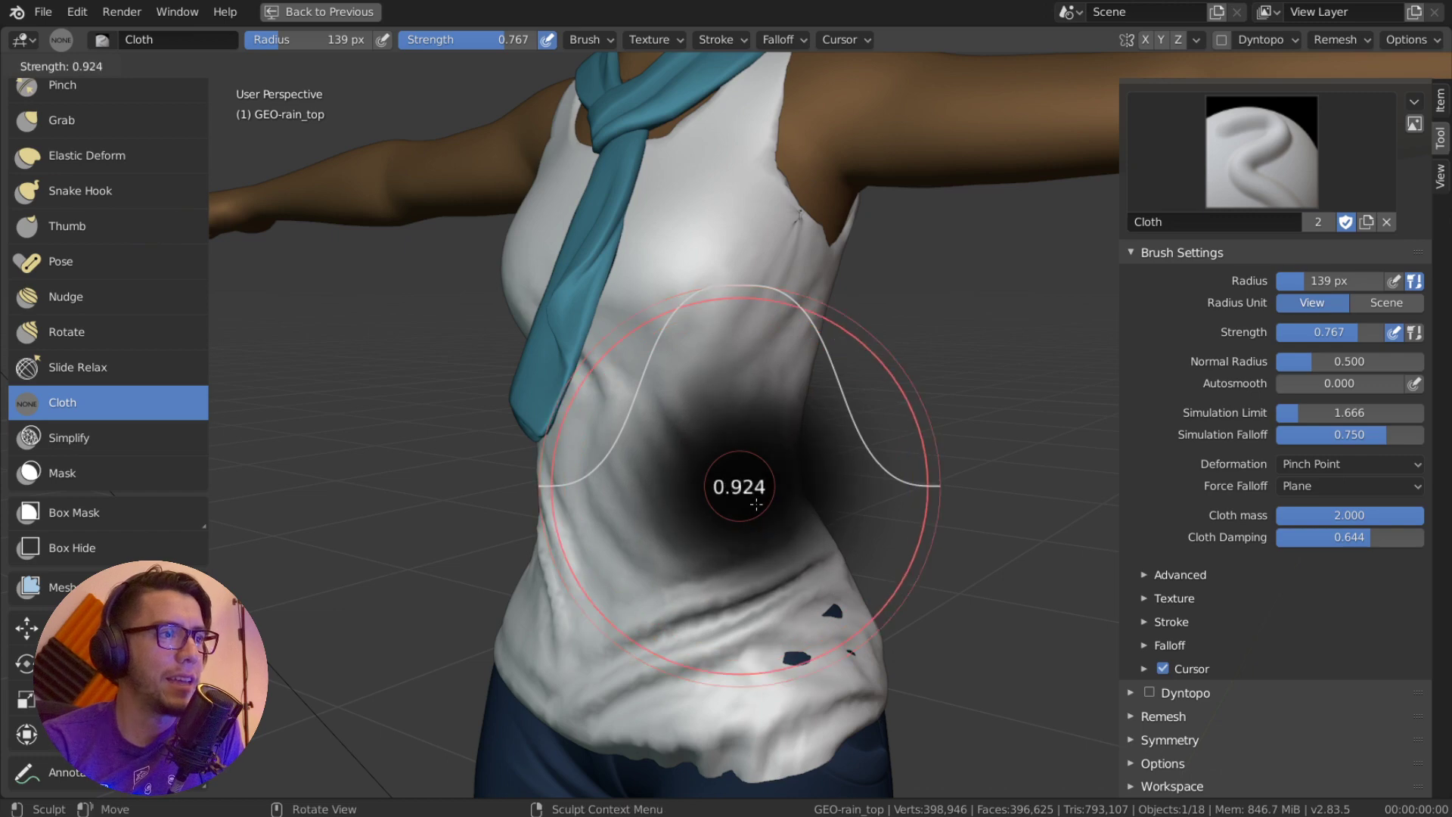
click(818, 565)
Try larger Pinch Point strokes with Plane falloff along the belly of the top, and undo them
drag(687, 450, 690, 587)
middle_drag(710, 462, 755, 454)
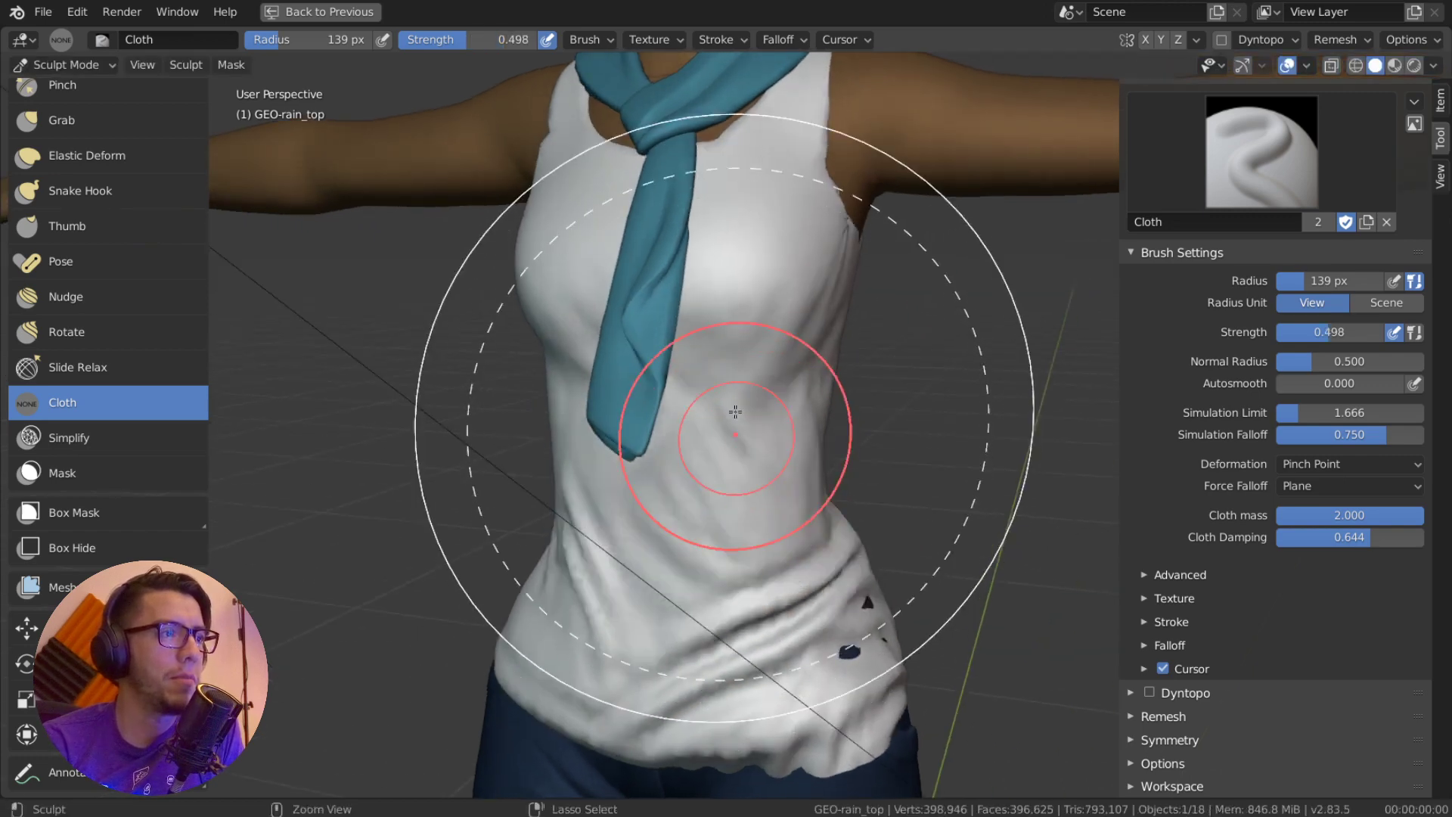
drag(735, 422, 753, 586)
key(ctrl+z)
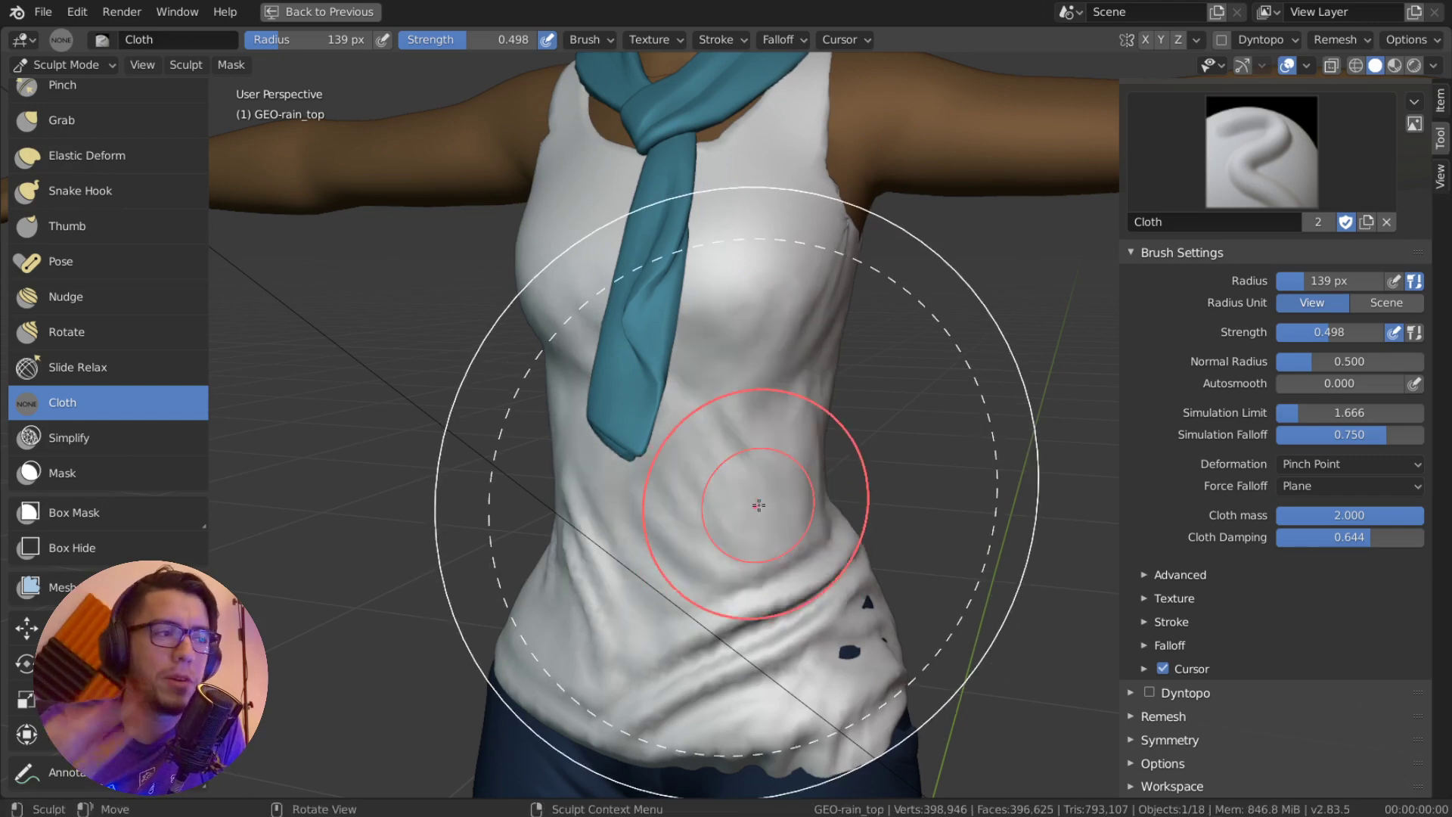
mouse_move(760, 424)
mouse_down()
mouse_move(814, 544)
mouse_move(812, 504)
mouse_move(737, 358)
mouse_up()
key(ctrl+z)
mouse_move(765, 521)
middle_down()
mouse_move(703, 519)
mouse_move(755, 525)
middle_up()
key(ctrl+z)
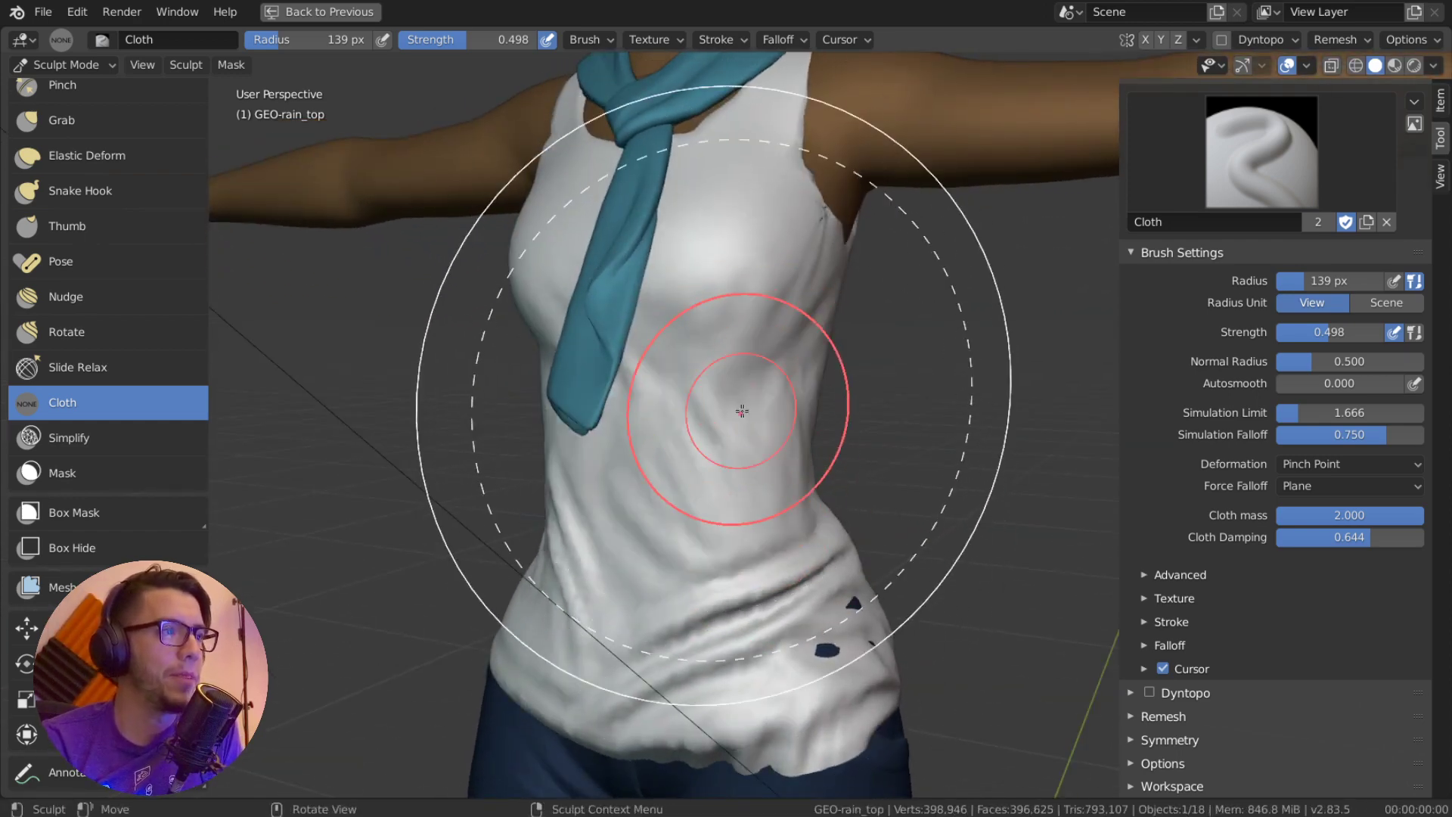
Set the brush's Force Falloff to Radial and its Deformation to Pinch Perpendicular
click(1307, 486)
click(1310, 507)
click(1317, 468)
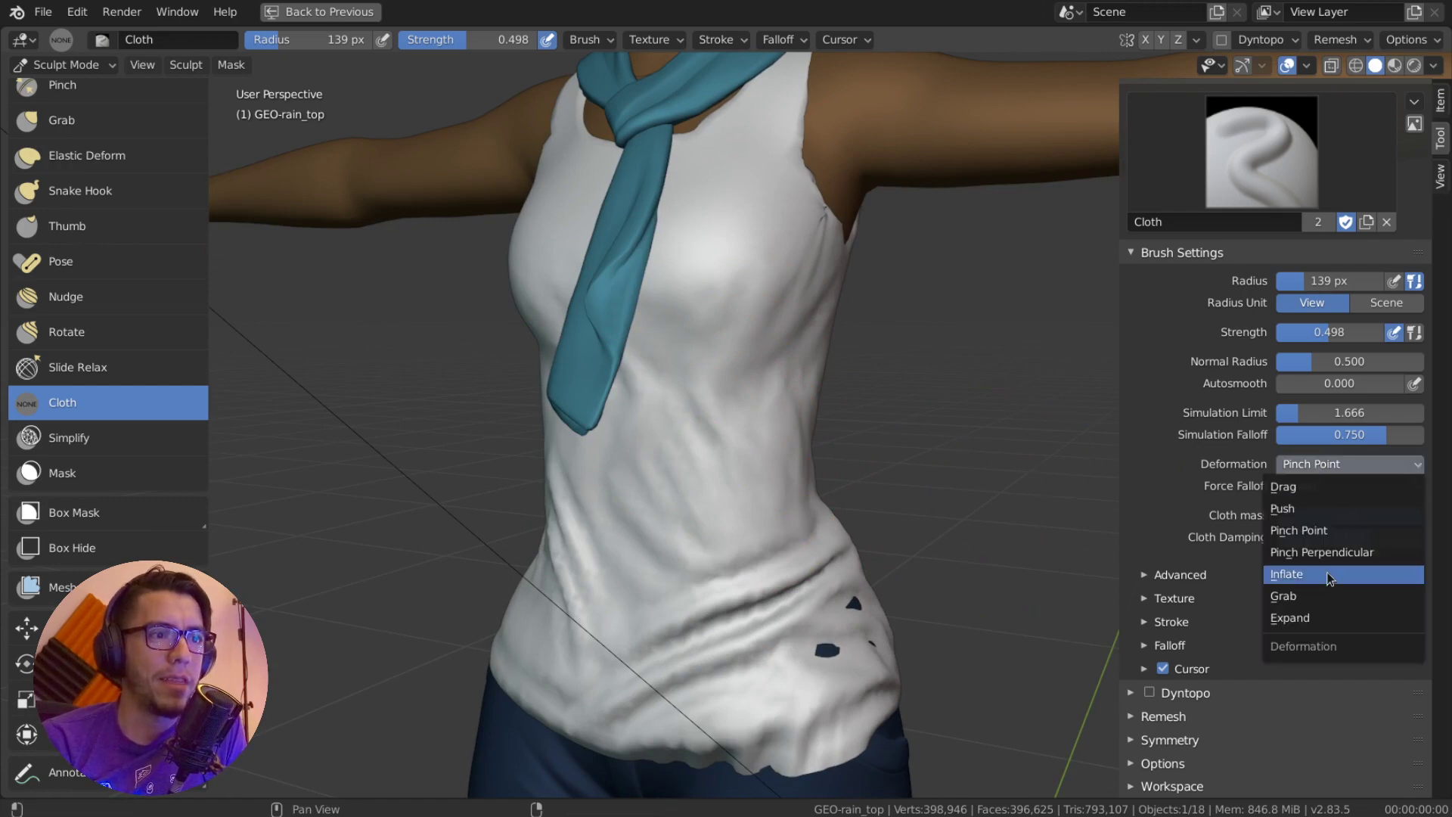
click(1329, 552)
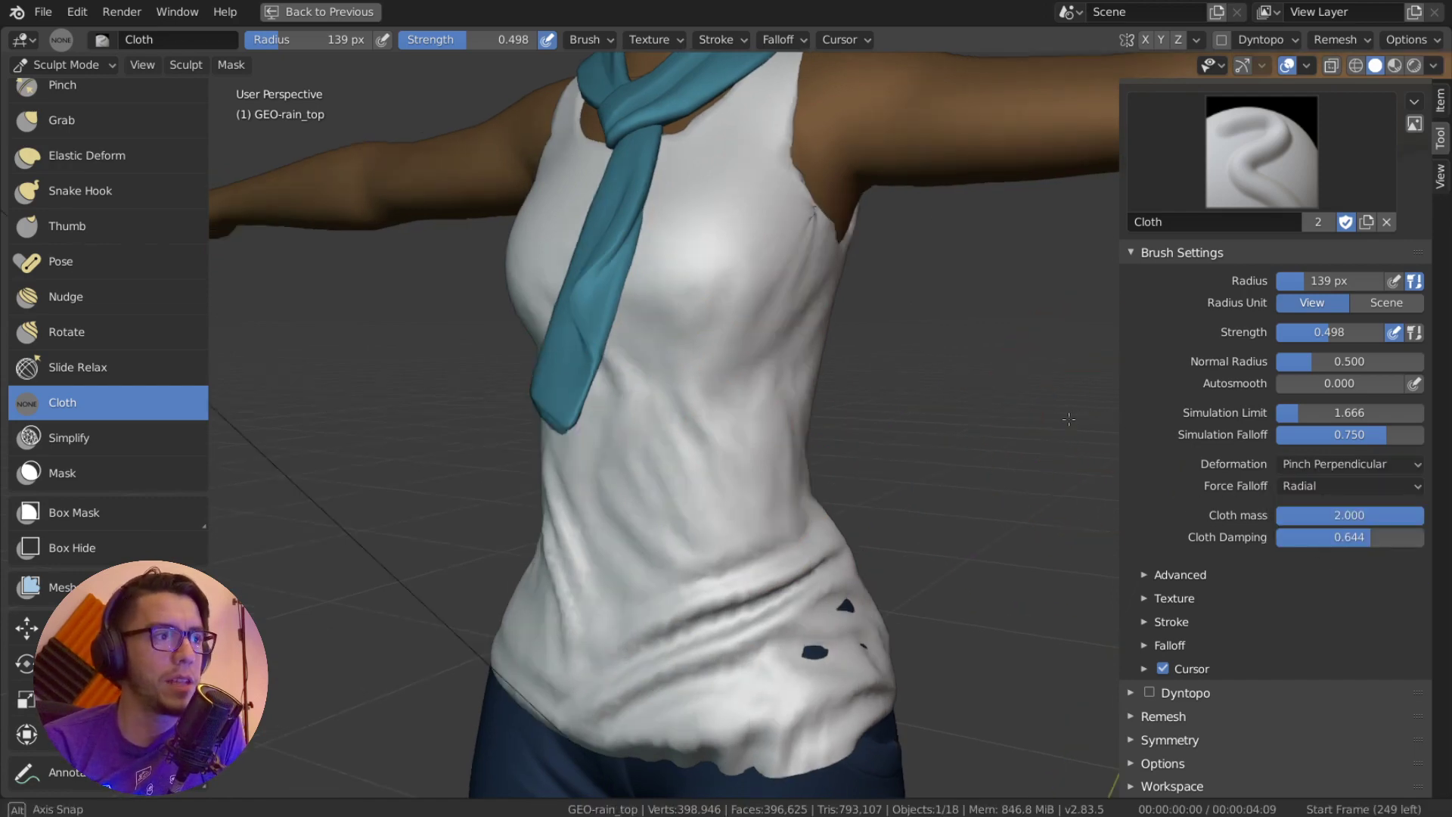
Set the Cloth brush's Force Falloff to Plane, try Pinch Perpendicular strokes up the back of the top, and undo them
middle_drag(756, 423, 1059, 469)
click(1382, 487)
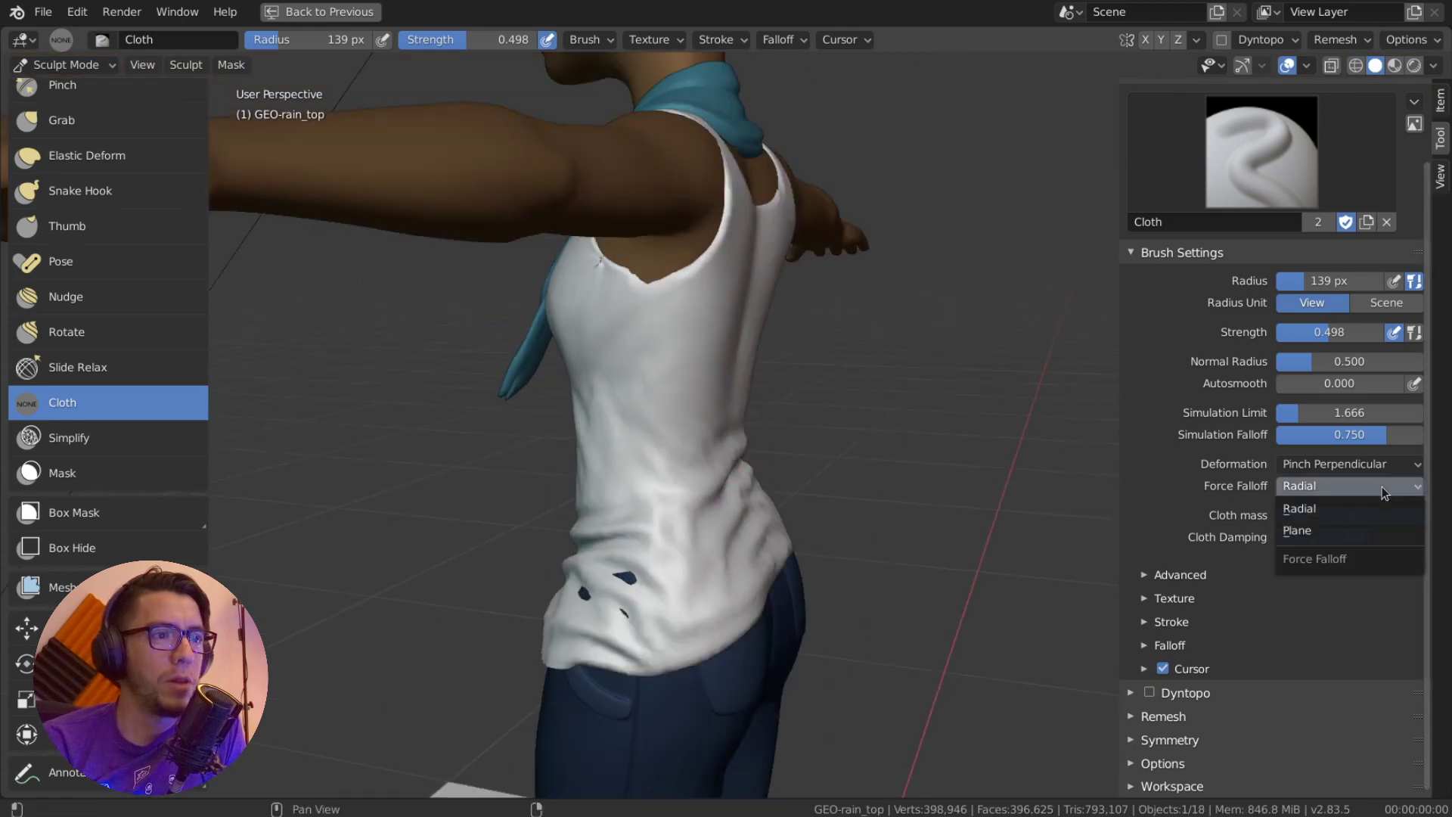
click(1384, 530)
middle_drag(774, 438, 698, 418)
drag(711, 408, 726, 311)
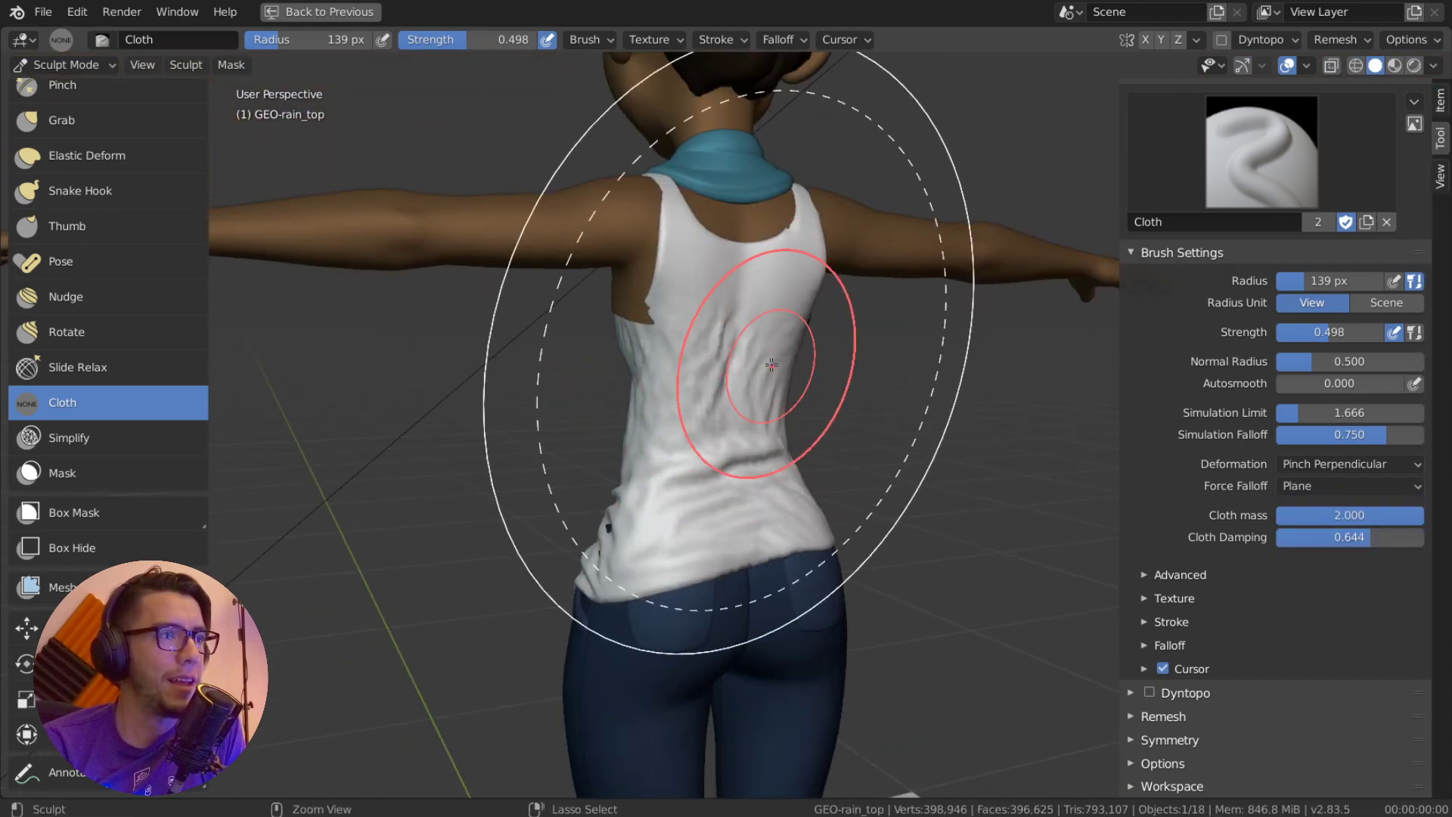
key(ctrl+z)
mouse_move(742, 377)
middle_down()
mouse_move(706, 415)
mouse_move(749, 454)
middle_up()
drag(717, 490, 725, 472)
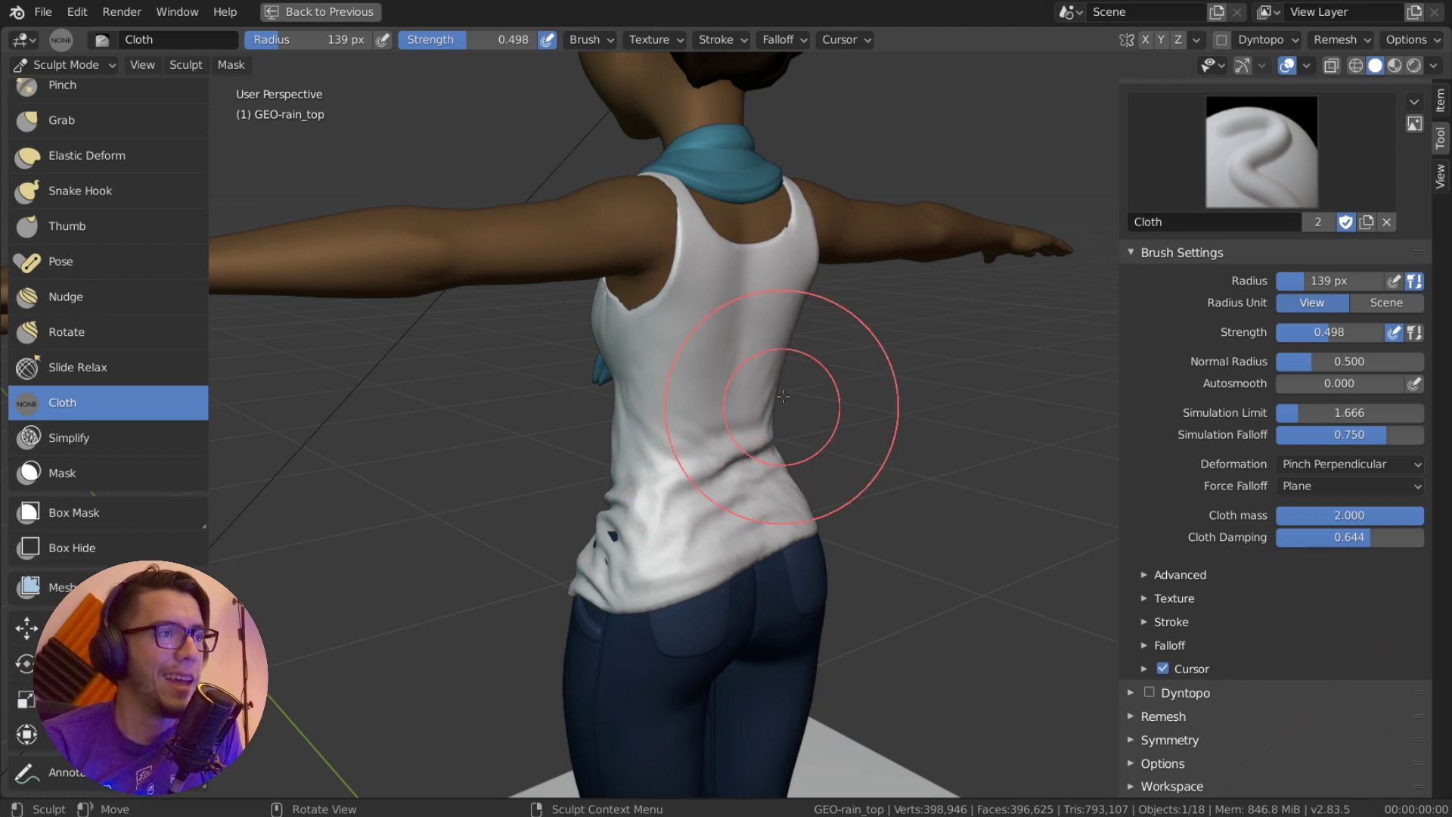
Try Pinch Perpendicular strokes up and down the middle of the back with Plane falloff, and undo them
middle_drag(810, 389, 673, 366)
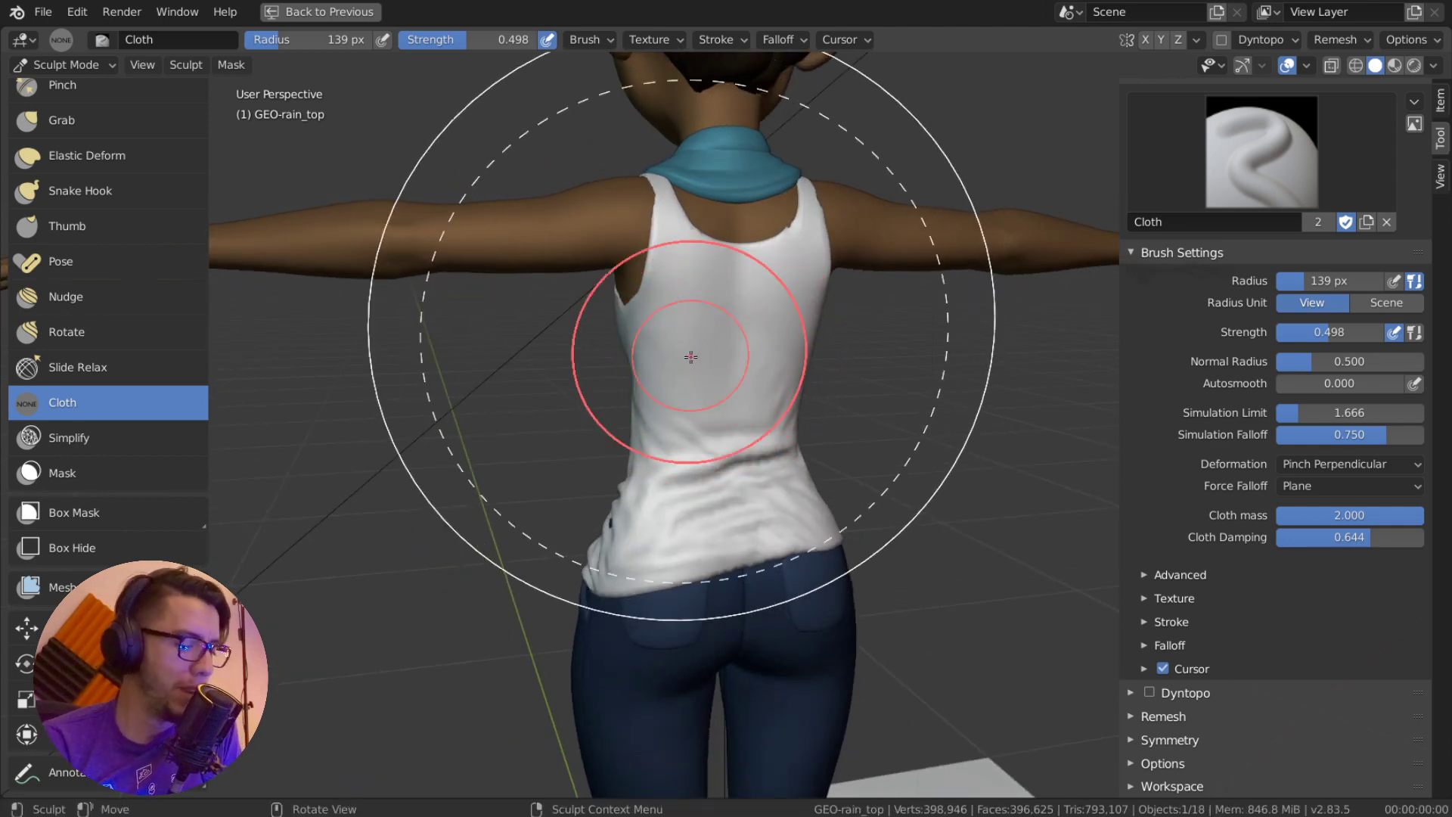
drag(753, 375, 737, 256)
middle_drag(709, 364, 737, 382)
drag(745, 425, 753, 378)
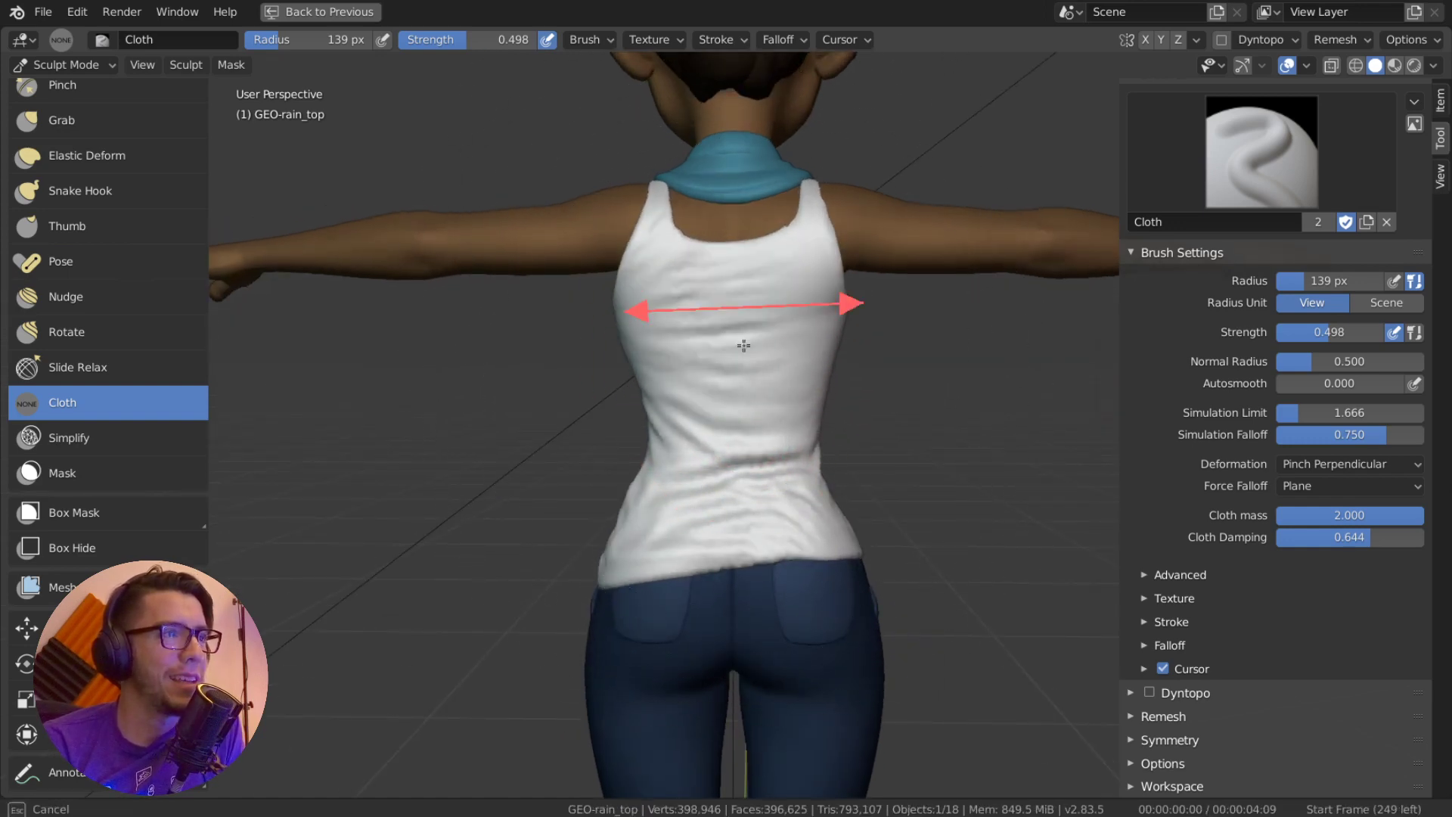
drag(749, 262, 764, 437)
mouse_move(765, 437)
middle_down()
mouse_move(789, 449)
mouse_move(745, 435)
mouse_move(738, 415)
middle_up()
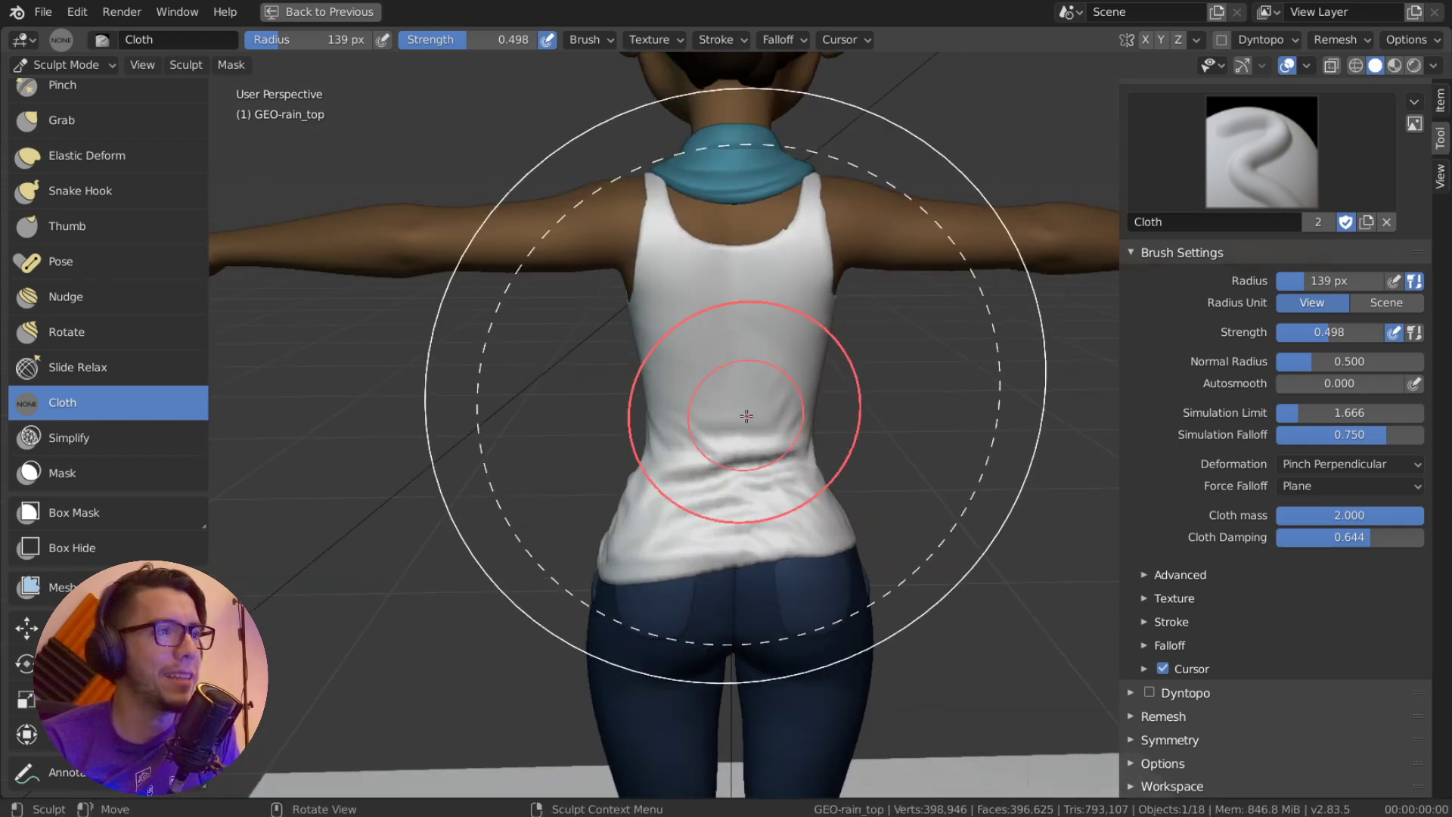
Try further Plane falloff pinch strokes on the lower back and toward the side of the waist, and undo them
mouse_move(766, 411)
mouse_down()
mouse_move(762, 282)
mouse_move(762, 379)
mouse_move(748, 379)
mouse_up()
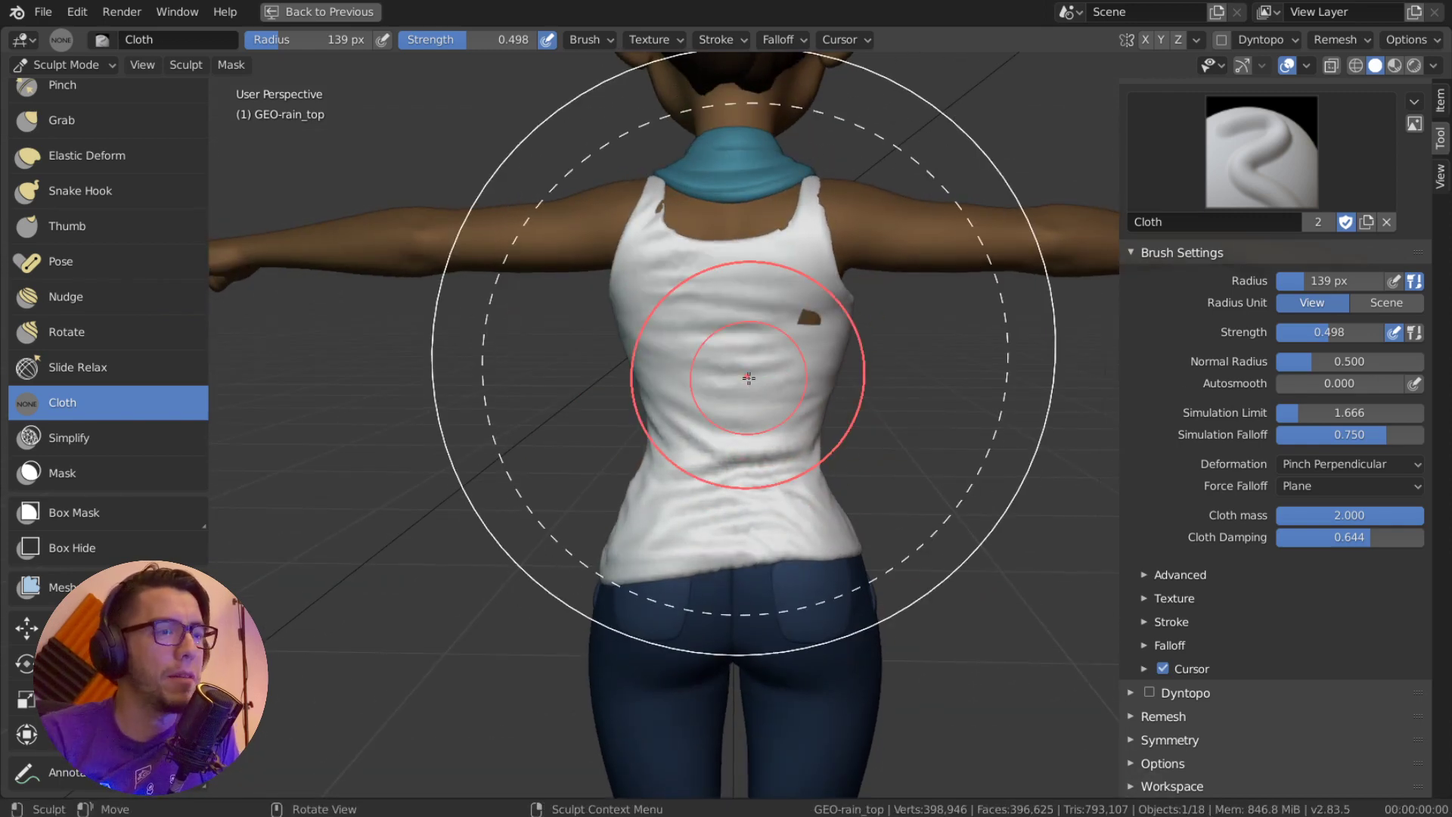
middle_drag(749, 378, 615, 285)
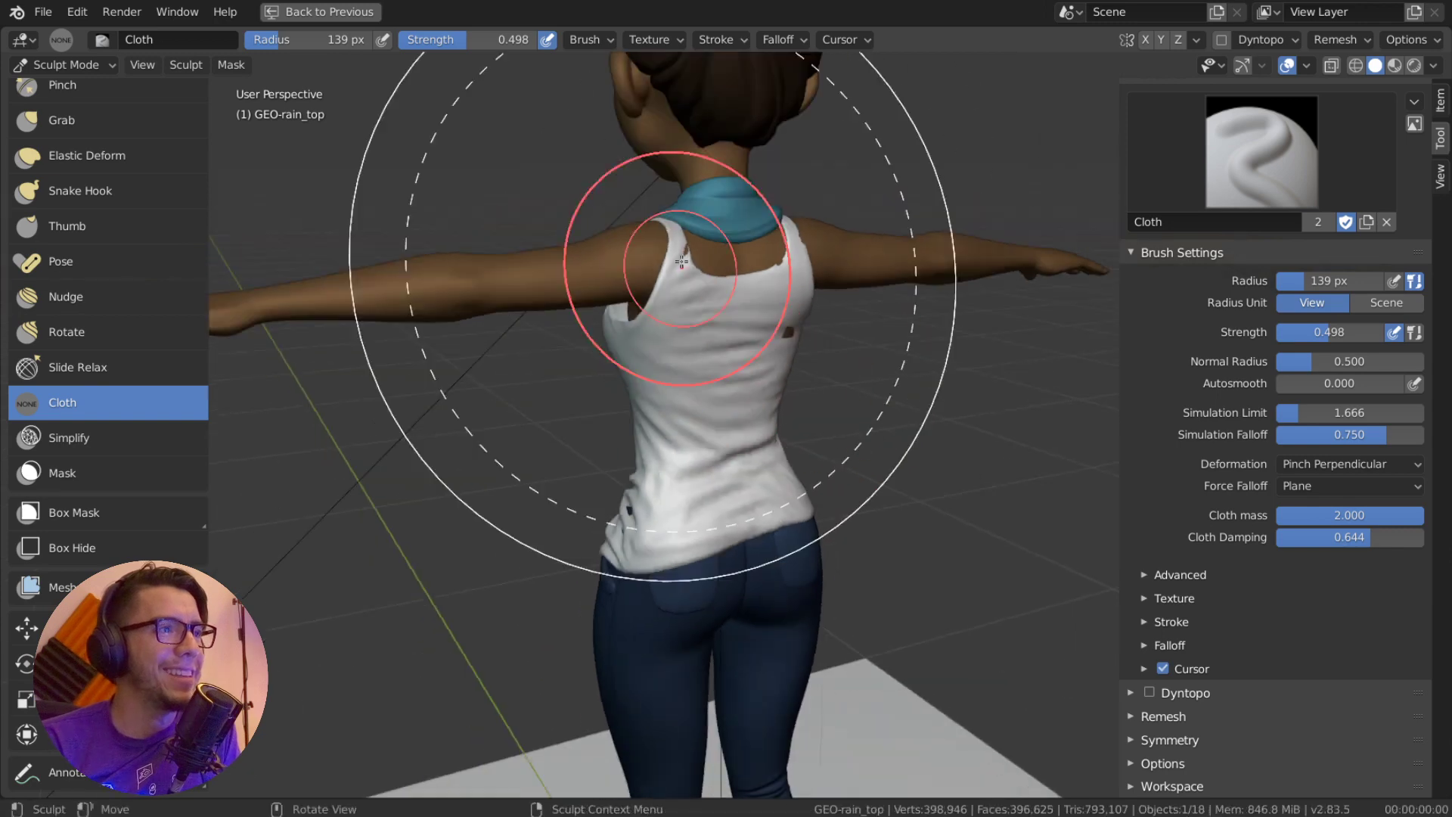
mouse_move(738, 405)
middle_down()
mouse_move(691, 410)
mouse_move(647, 439)
mouse_move(732, 453)
middle_up()
mouse_move(732, 452)
mouse_down()
mouse_move(679, 442)
mouse_move(684, 490)
mouse_up()
key(ctrl+z)
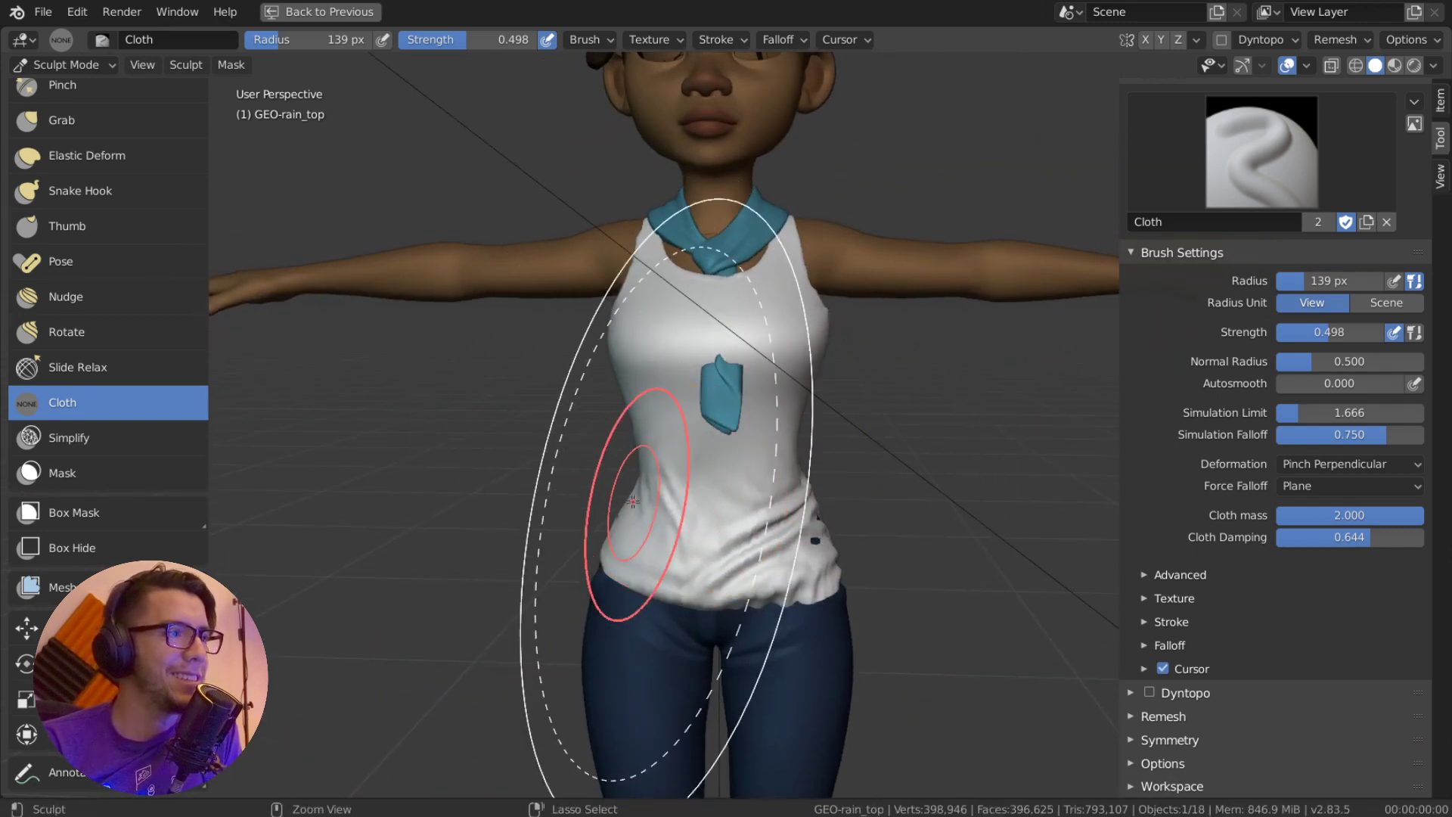
Set the brush's Deformation to Grab, try a stroke on the front of the torso with Plane falloff, and undo it
middle_drag(635, 500, 729, 507)
scroll(744, 492, up, 2)
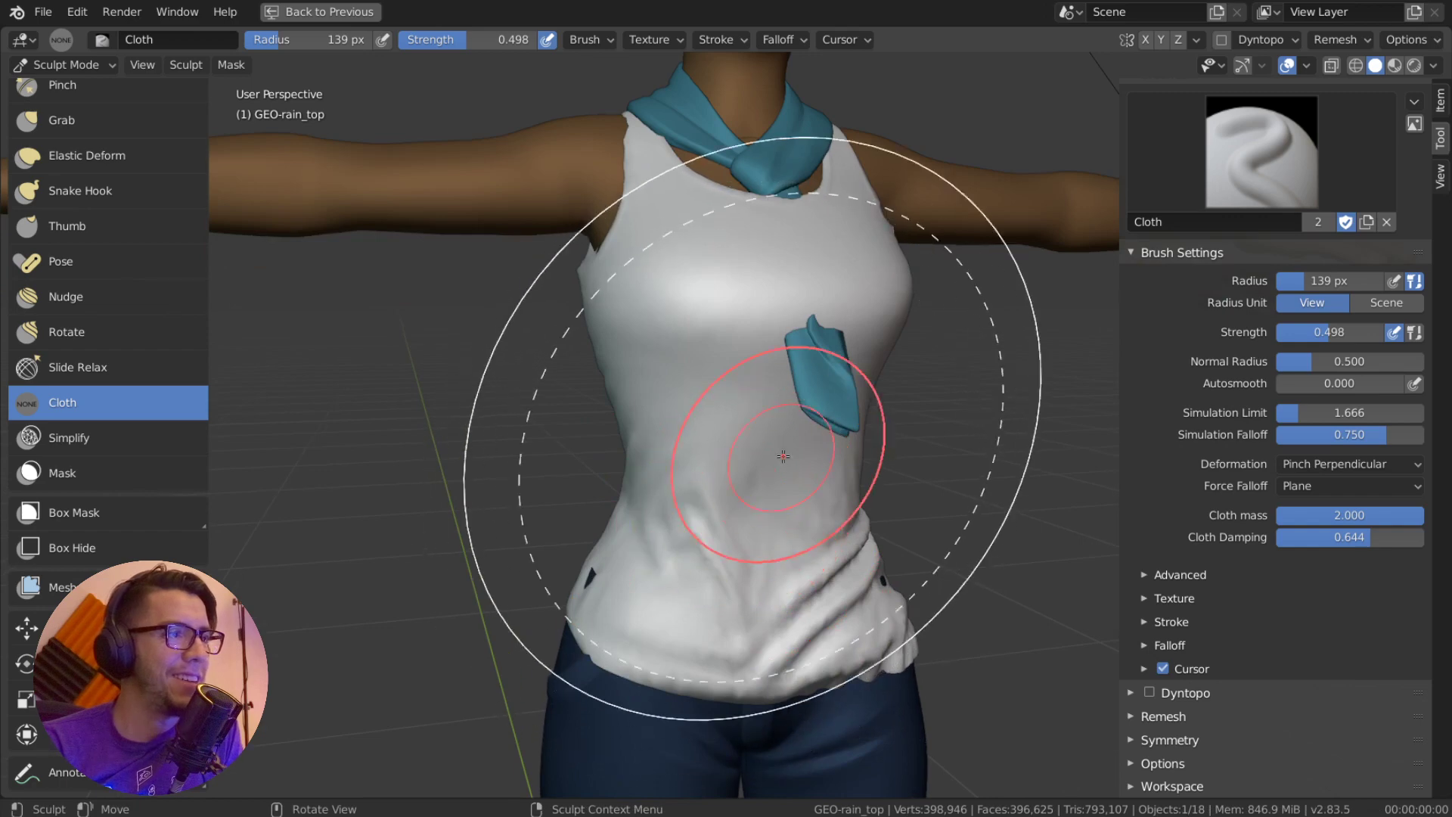
click(1342, 467)
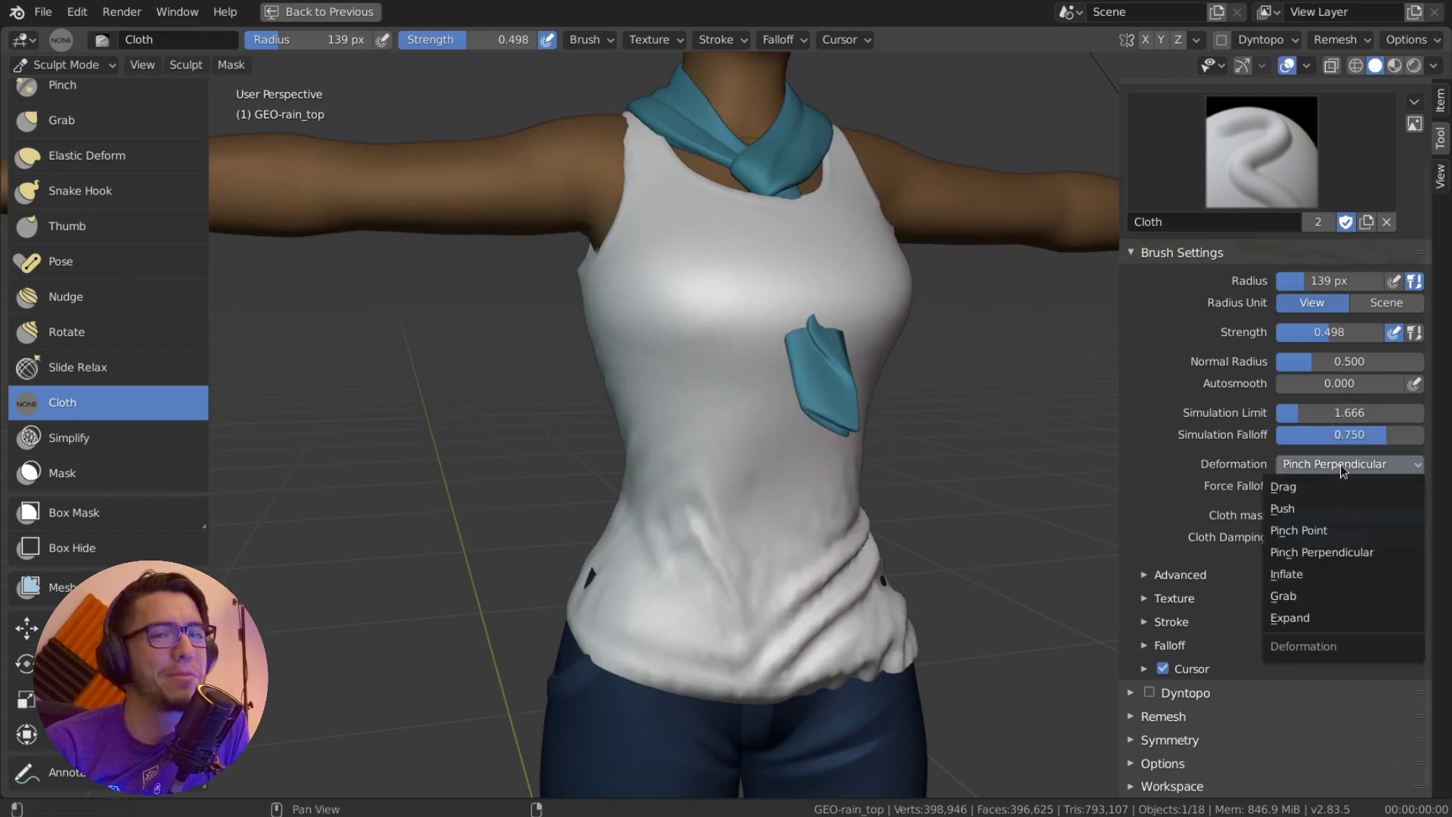
mouse_move(722, 484)
middle_down()
mouse_move(798, 492)
mouse_move(703, 441)
mouse_move(684, 470)
middle_up()
scroll(798, 493, down, 1)
key(ctrl+z)
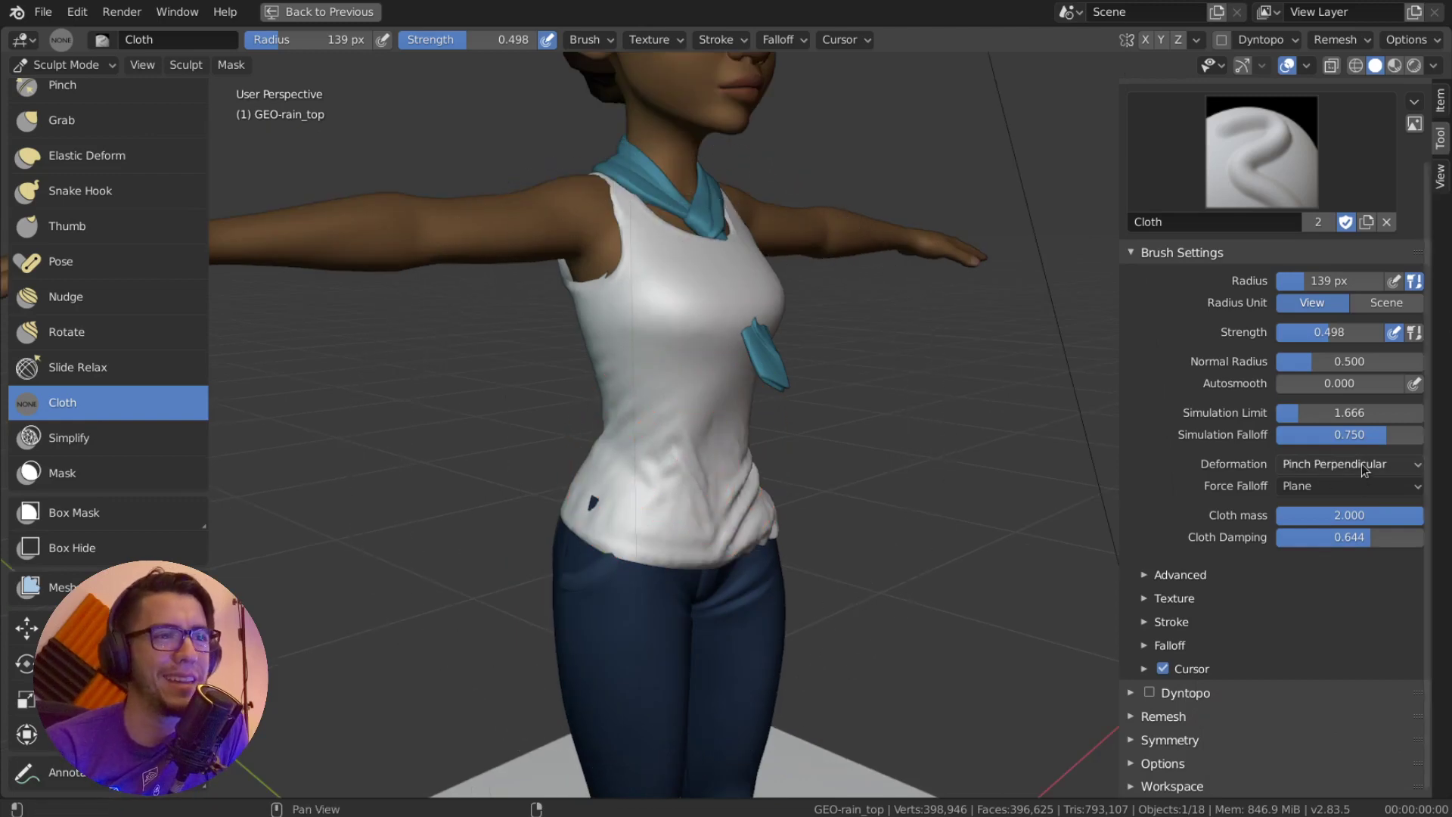
click(1364, 466)
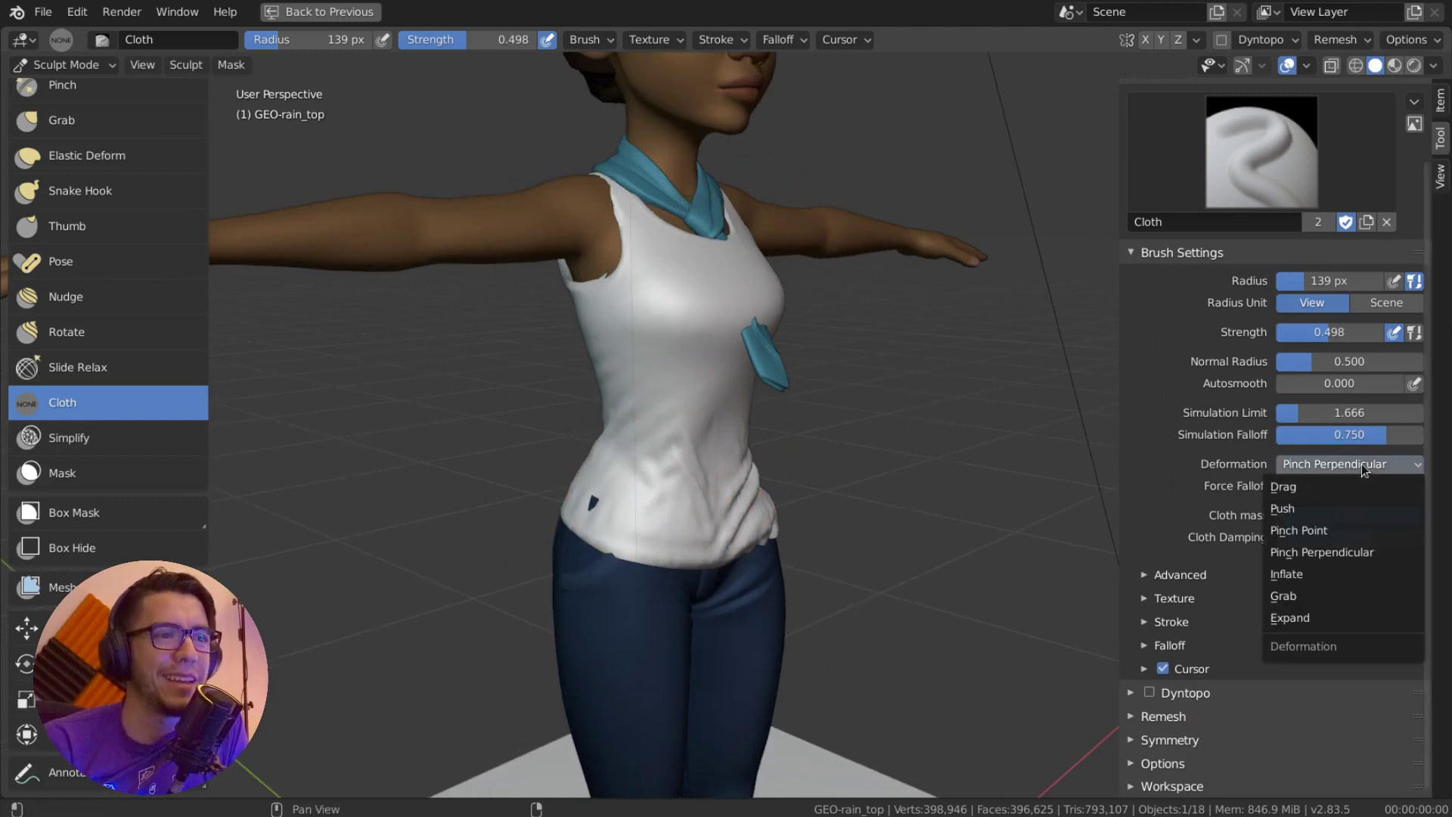
click(1345, 596)
mouse_move(667, 379)
mouse_down()
mouse_move(621, 354)
mouse_move(690, 395)
mouse_up()
key(ctrl+z)
Set the Force Falloff to Radial, try Grab strokes across the chest and up from the waist, and undo them
click(1341, 487)
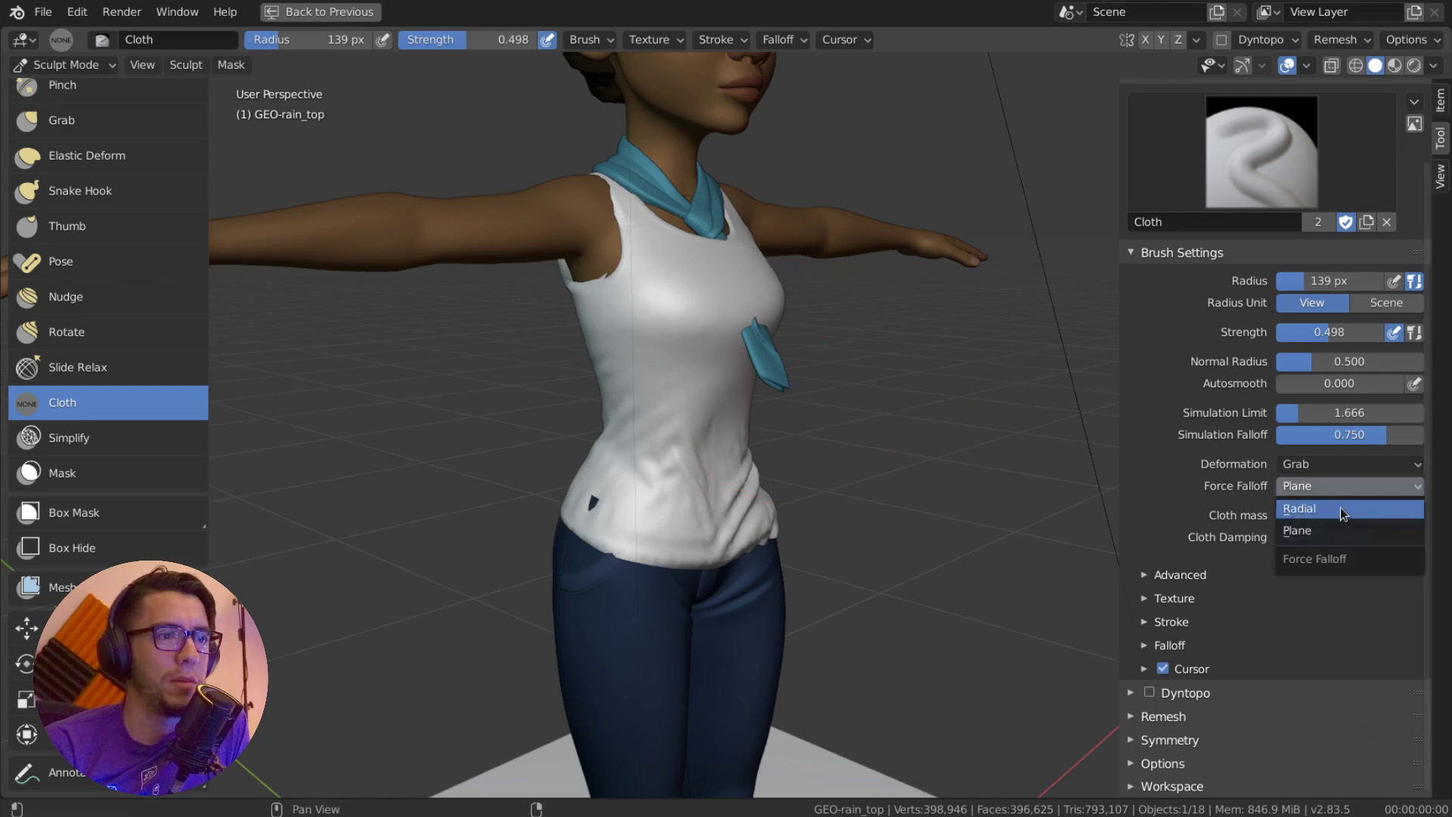
click(1341, 509)
mouse_move(722, 290)
mouse_down()
mouse_move(749, 305)
mouse_move(635, 330)
mouse_up()
key(ctrl+z)
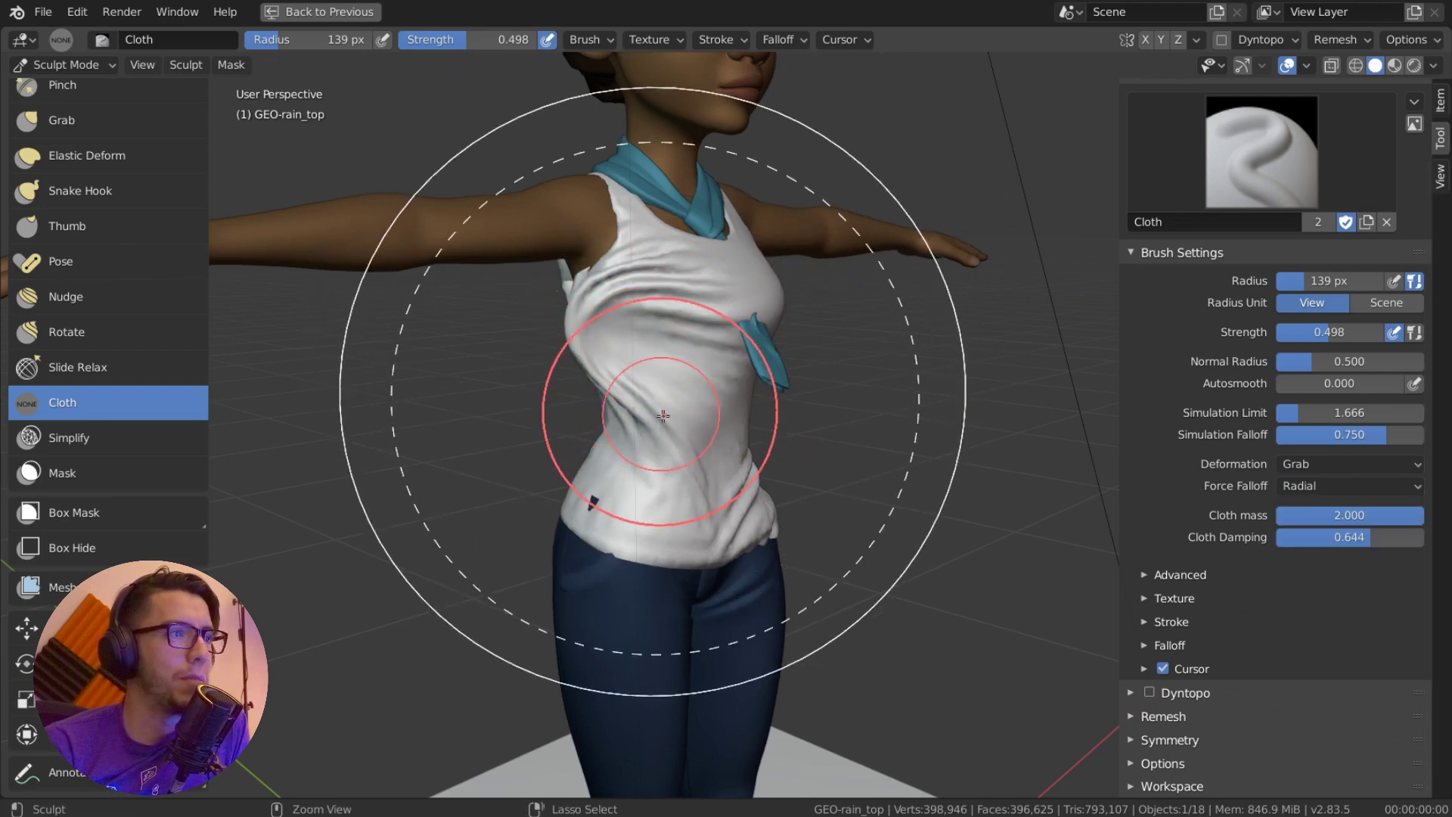
key(ctrl+z)
mouse_move(651, 474)
mouse_down()
mouse_move(651, 502)
mouse_move(659, 404)
mouse_up()
key(ctrl+z)
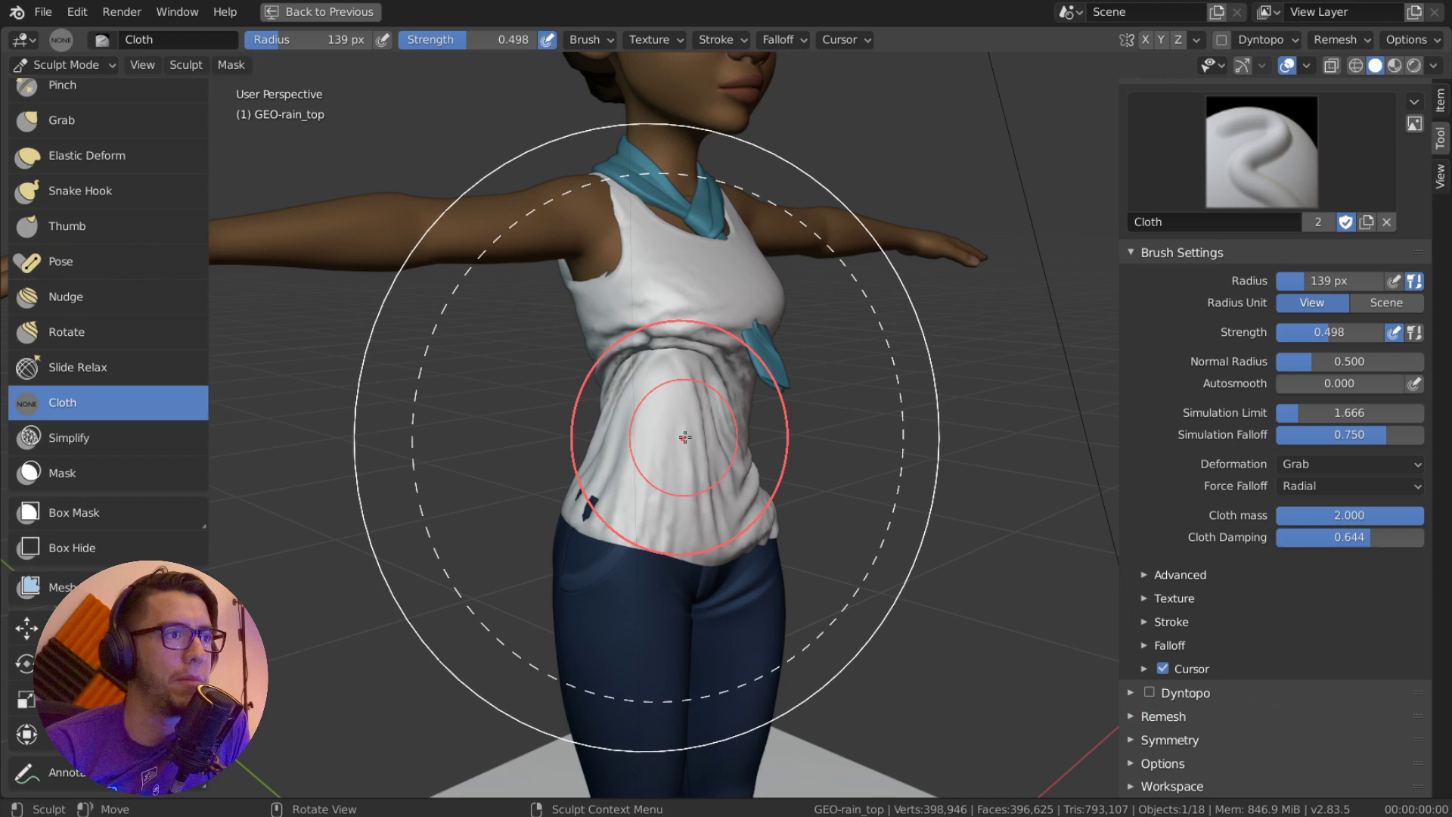
key(ctrl+z)
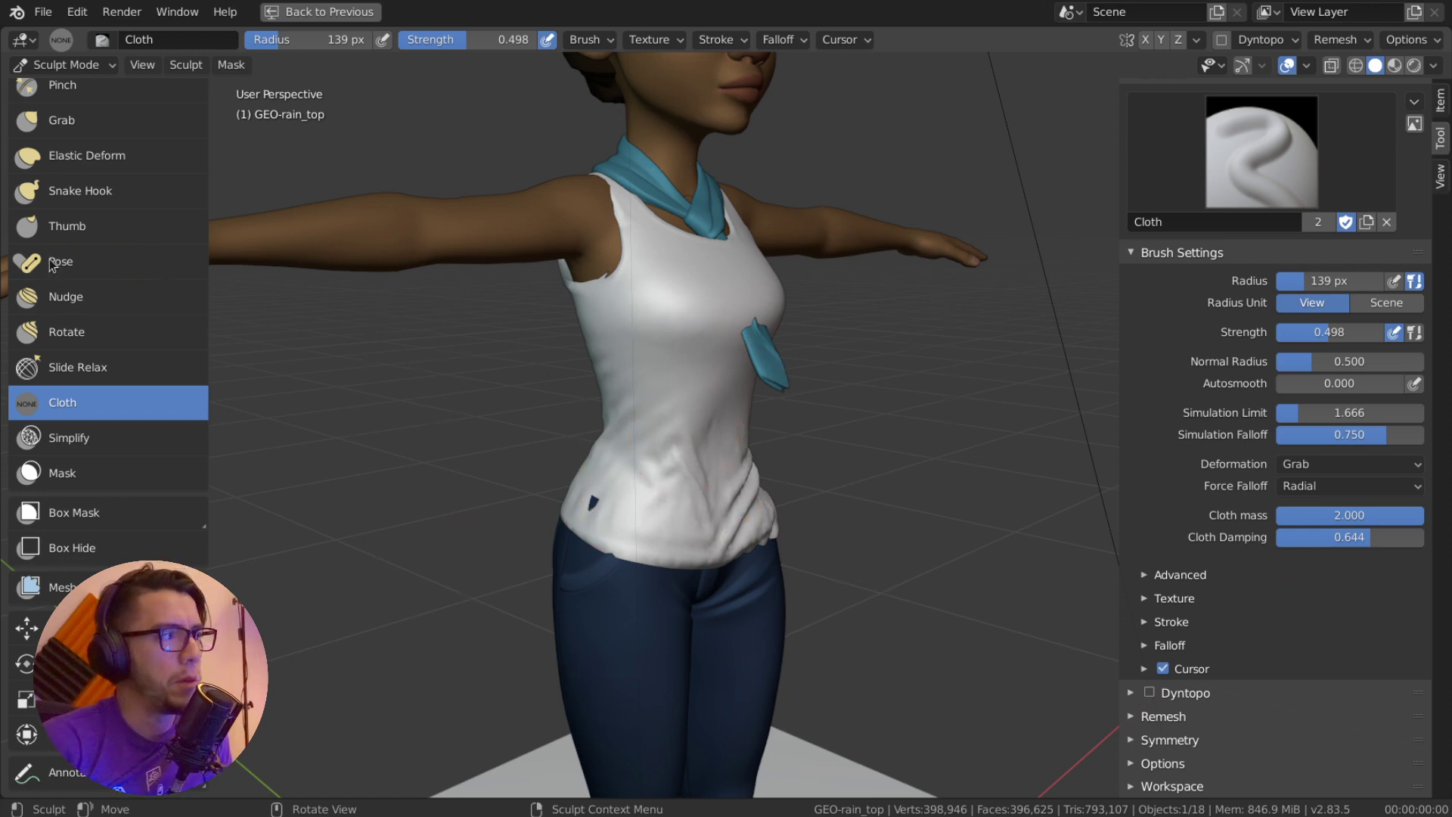
Switch to the Mask brush and set its strength to 1.000 and its radius to 82 px
click(132, 474)
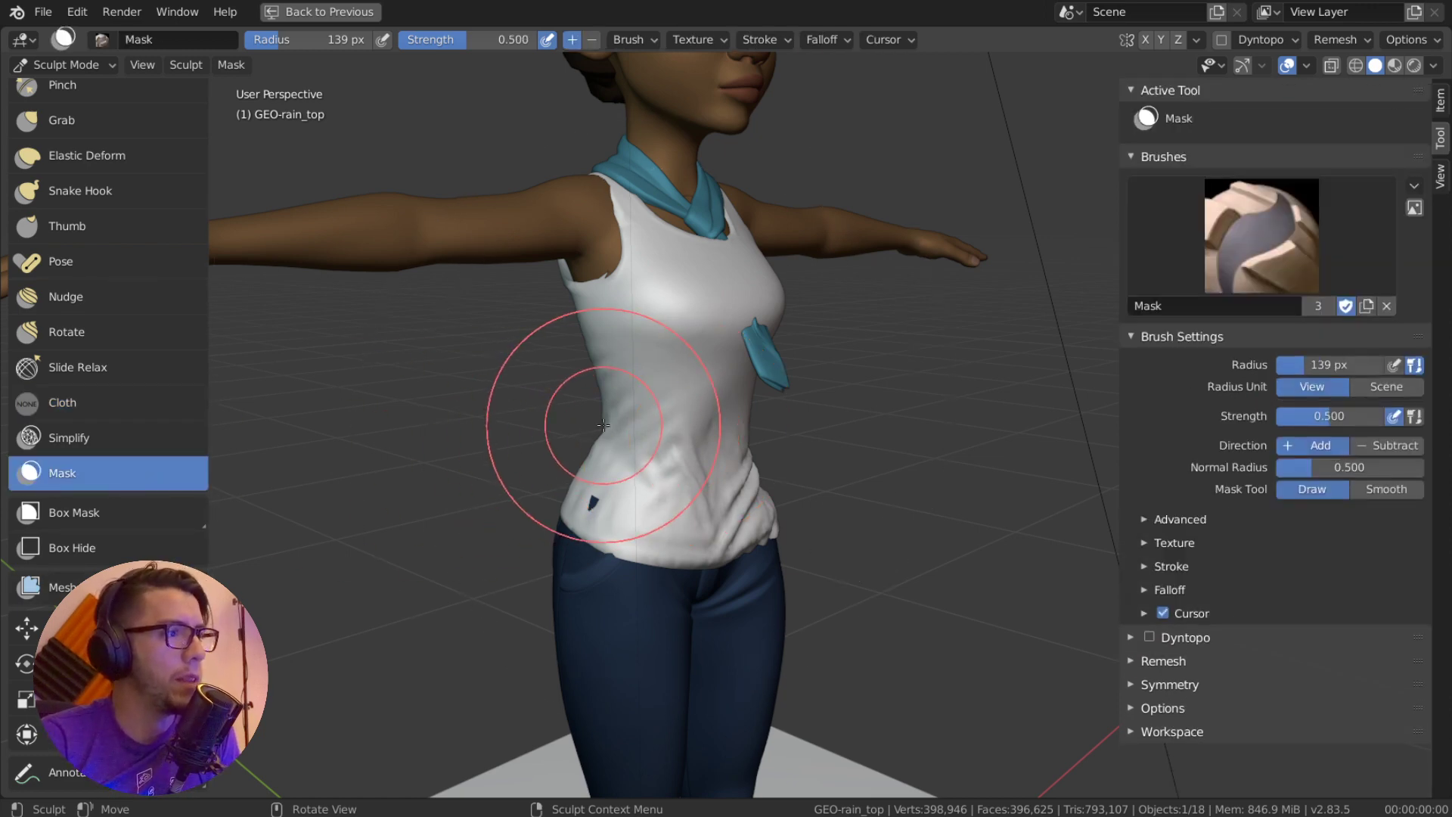
scroll(603, 533, up, 3)
key(shift+f)
click(711, 439)
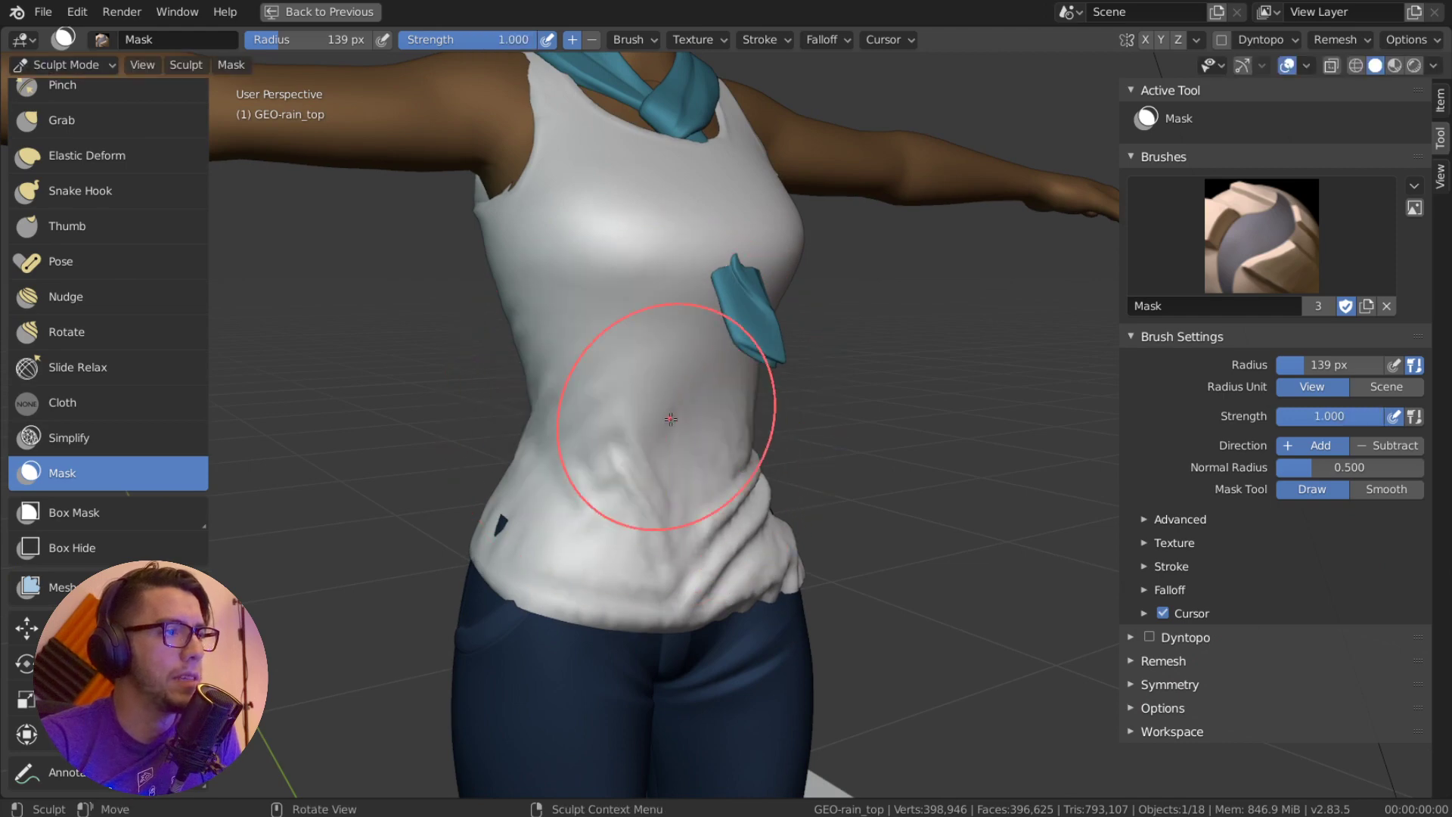
key(f)
click(623, 410)
Paint a rounded mask patch on the belly of the top
mouse_move(622, 396)
mouse_down()
mouse_move(623, 412)
mouse_move(590, 386)
mouse_move(677, 414)
mouse_up()
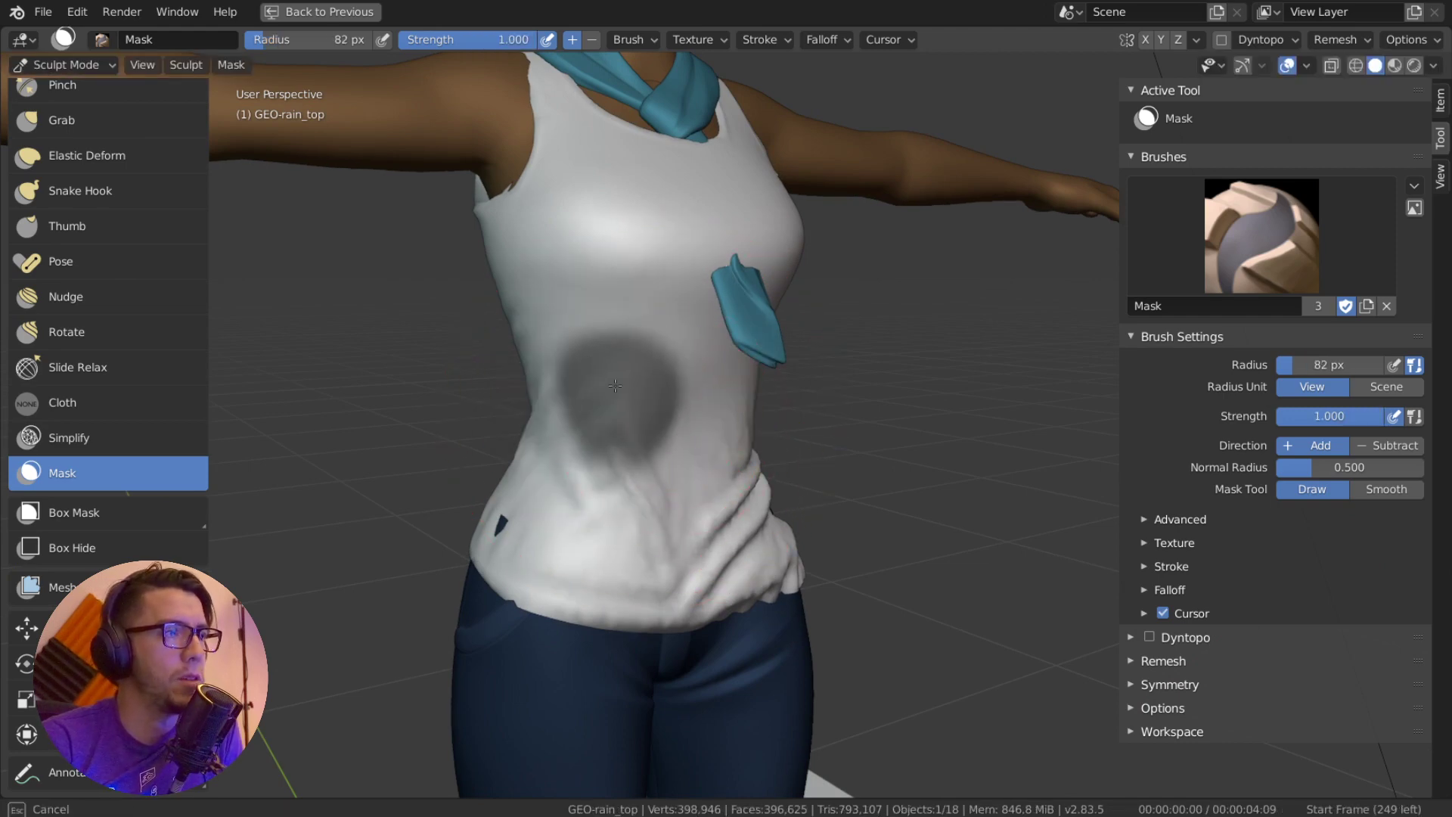
middle_drag(649, 431, 684, 425)
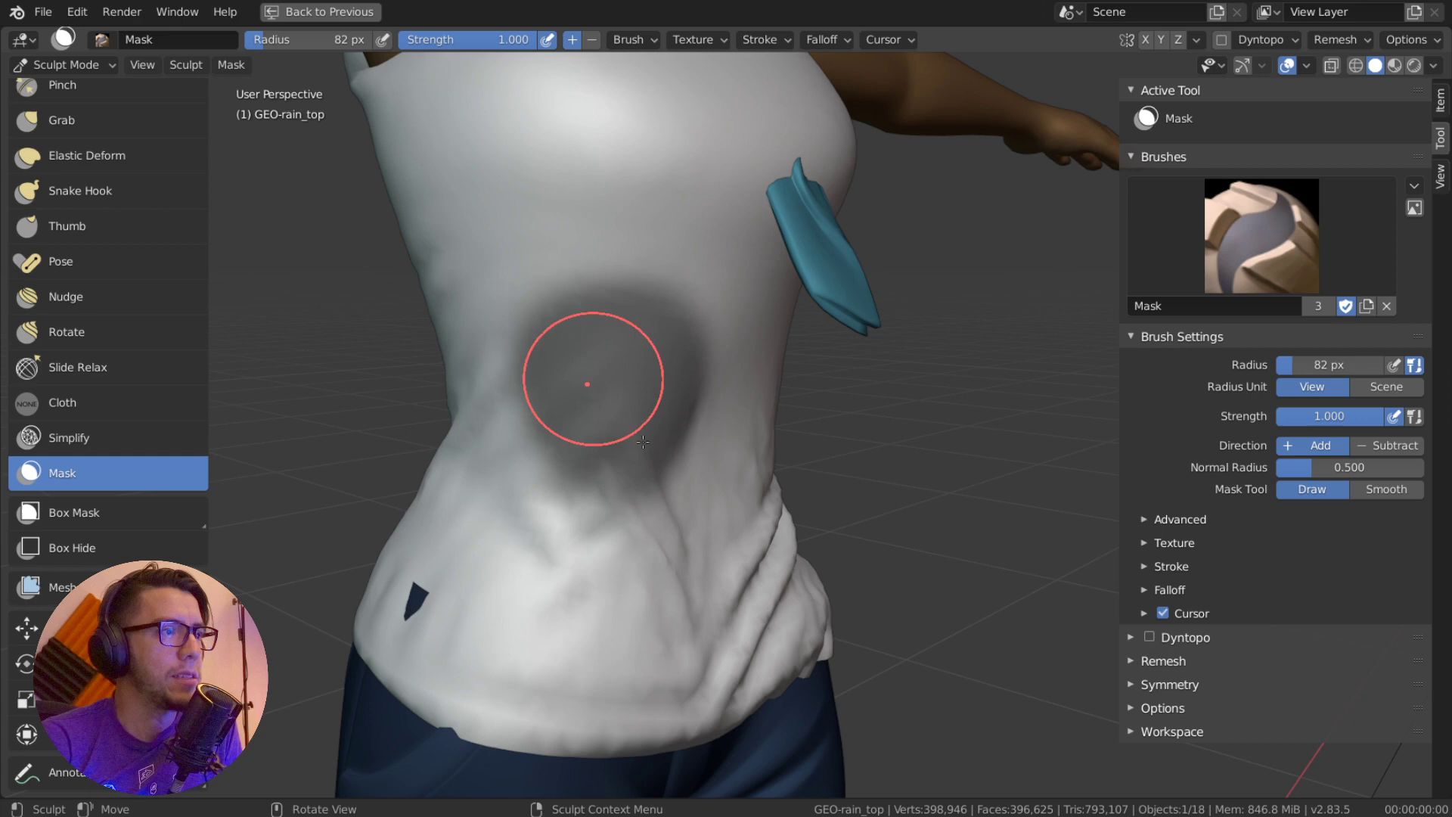
drag(643, 441, 619, 537)
Switch back to the Cloth brush, try a Grab stroke at the upper edge of the masked patch, and undo it
click(62, 402)
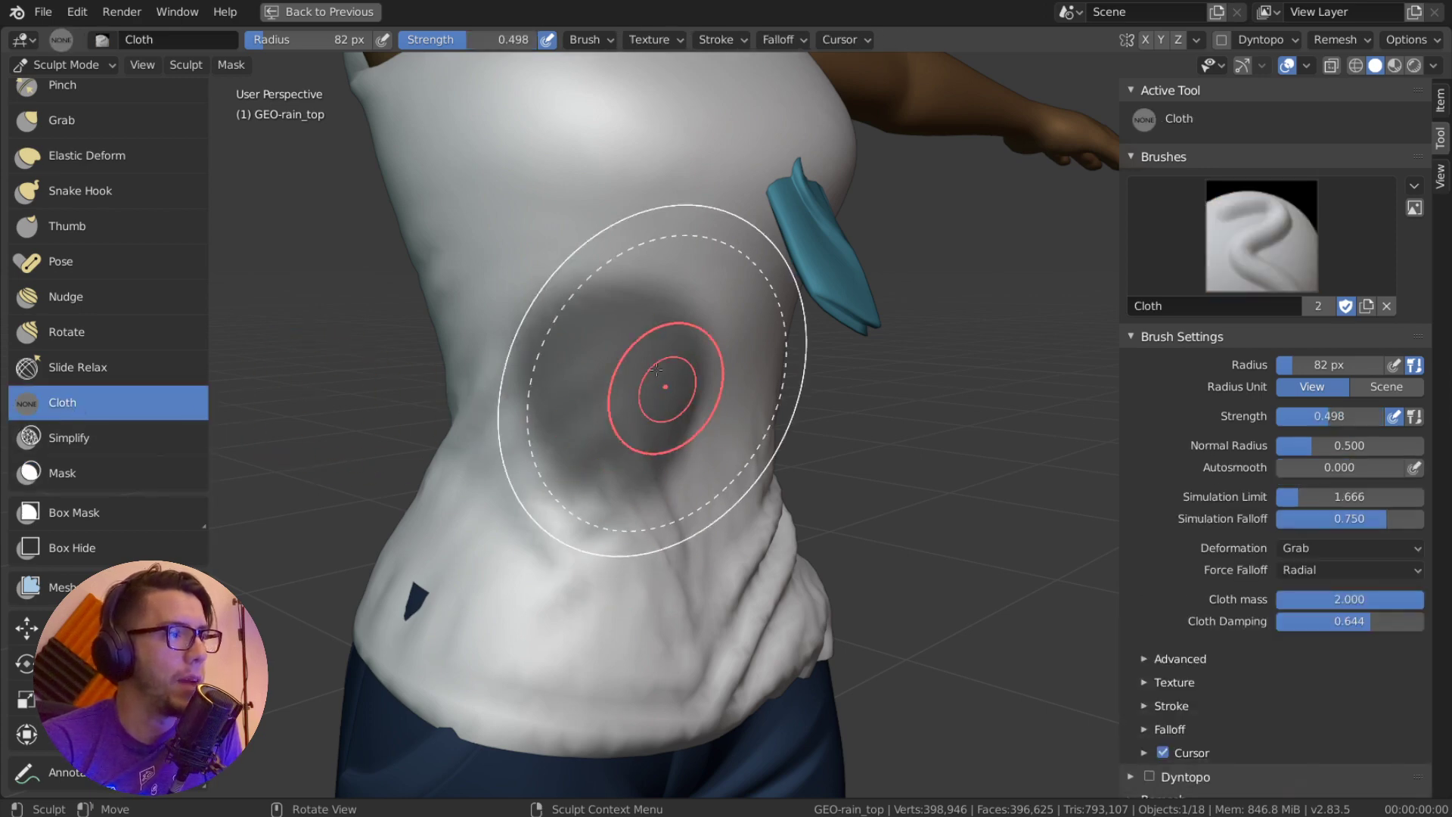
drag(564, 227, 579, 295)
key(ctrl+z)
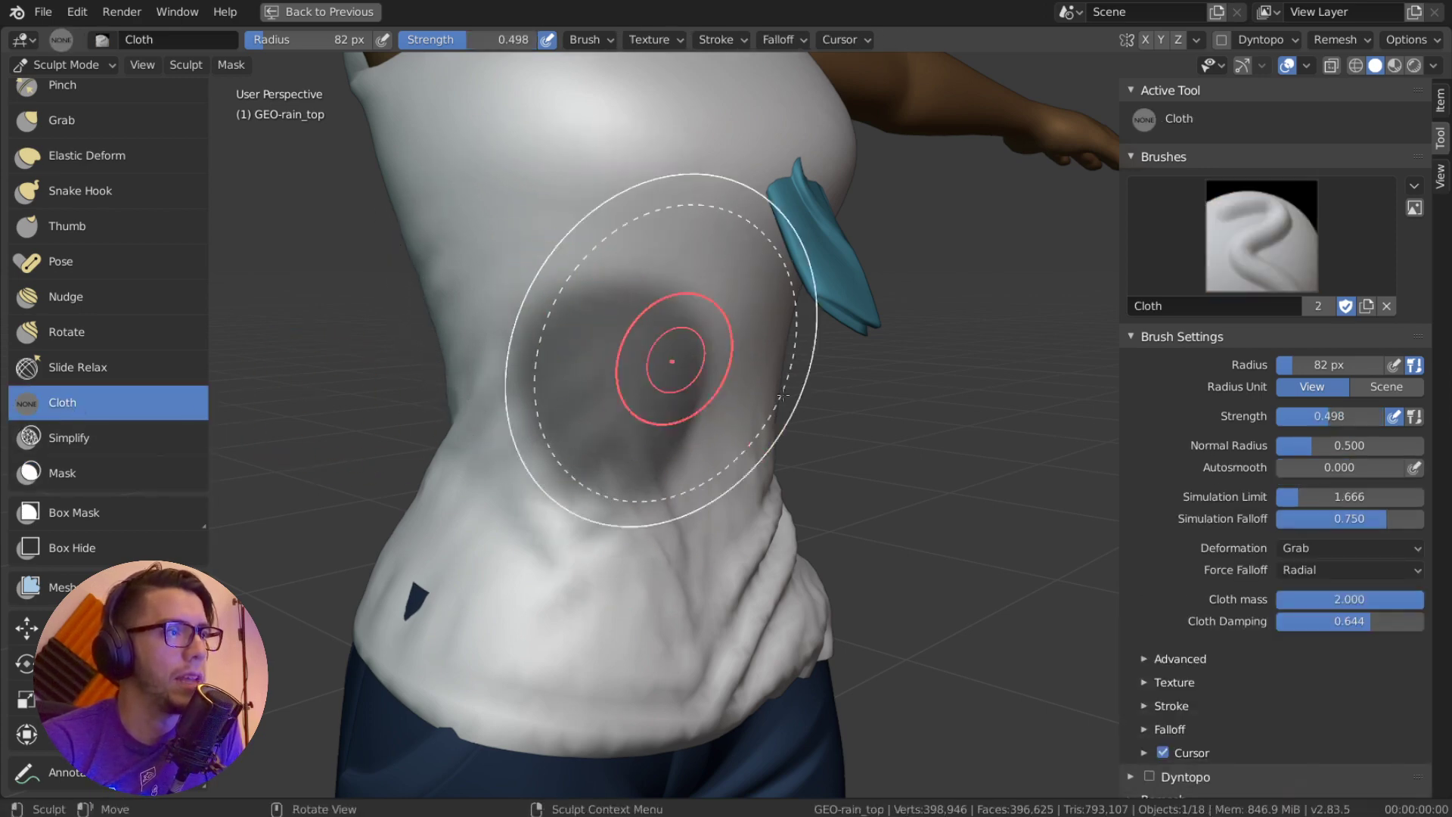
Set the brush's Deformation to Pinch Perpendicular, test a stroke at the mask's upper edge, and set the strength to 1.000
click(1361, 549)
click(1355, 642)
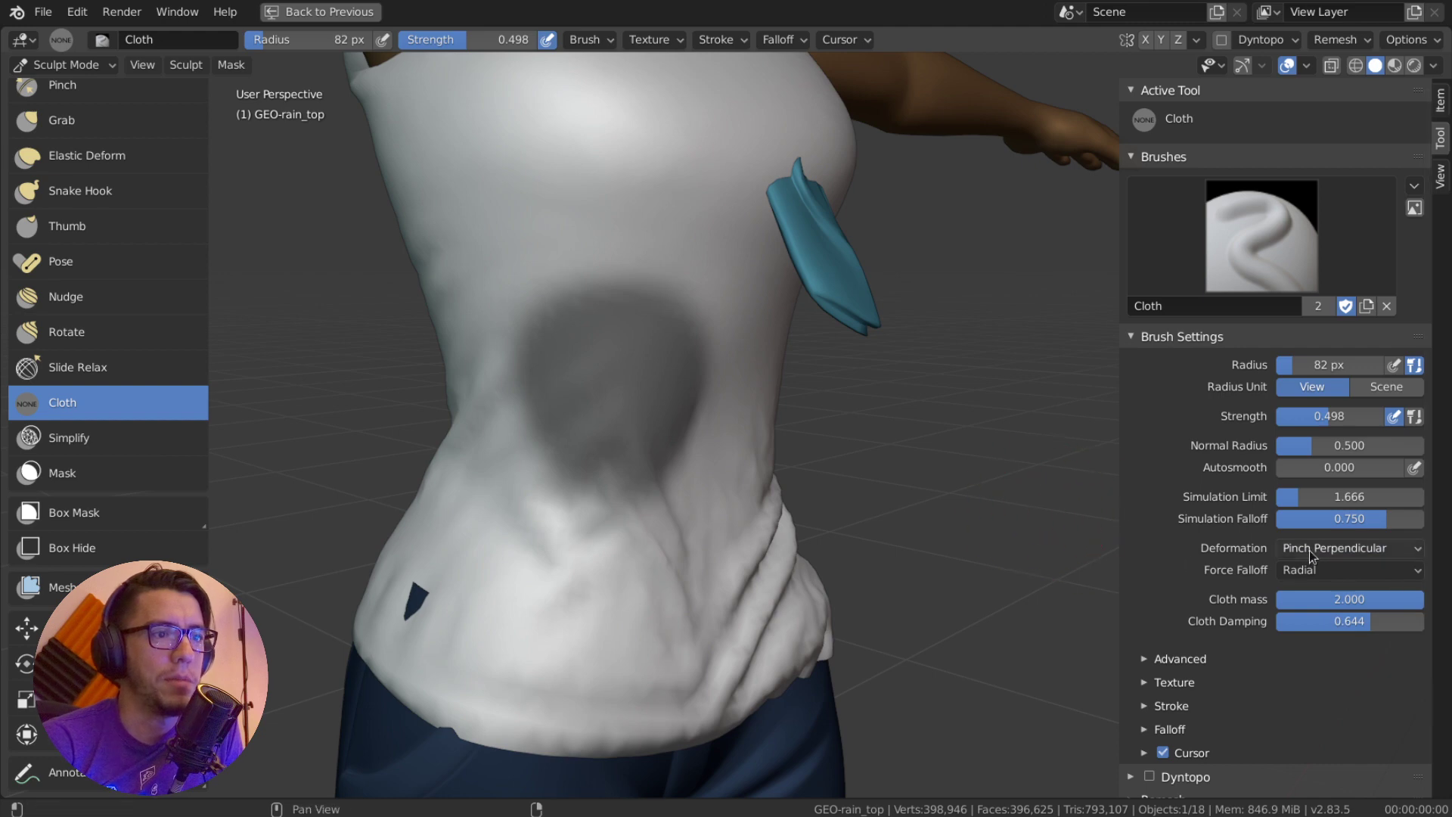
drag(562, 267, 574, 292)
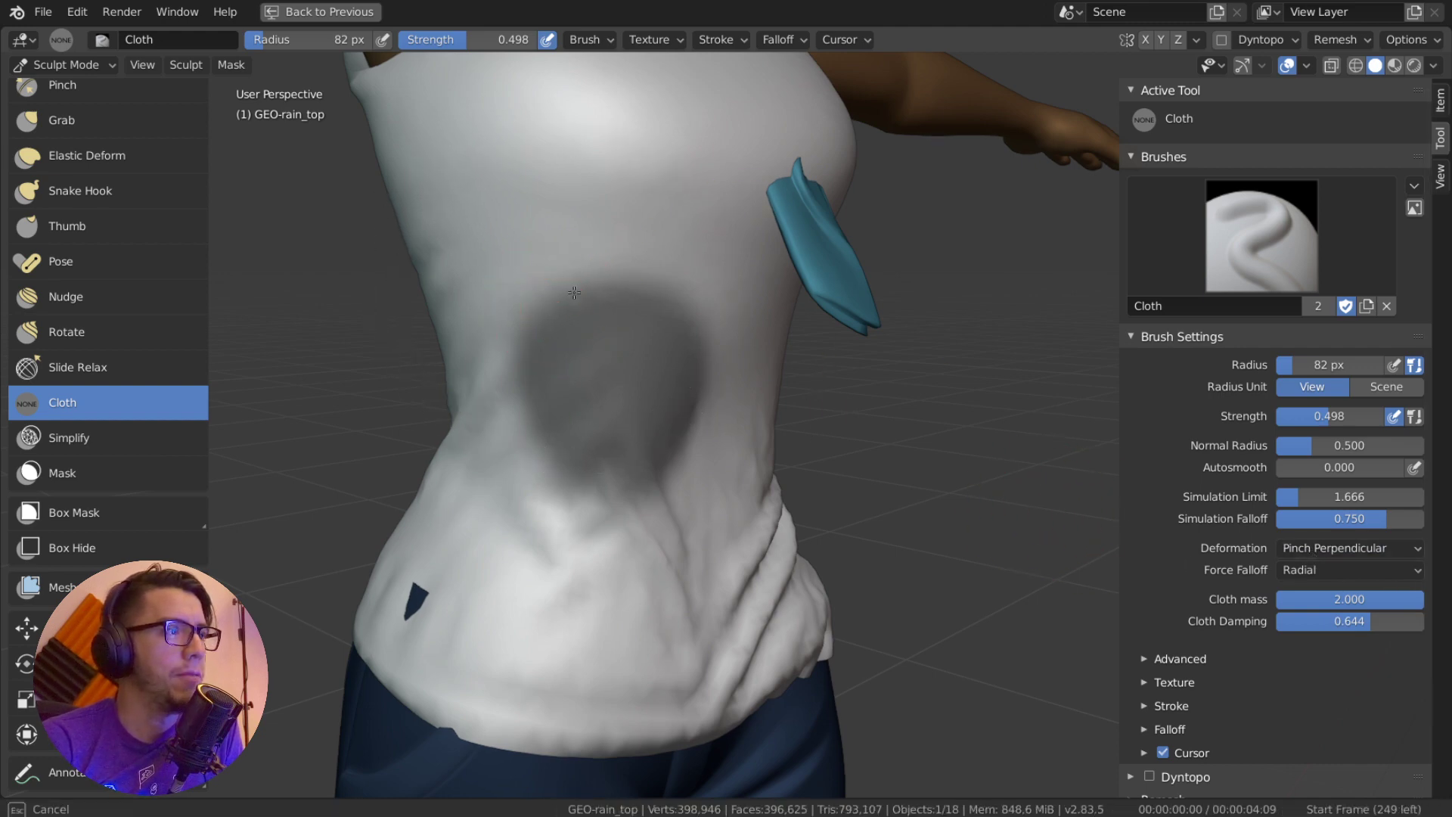
key(shift+f)
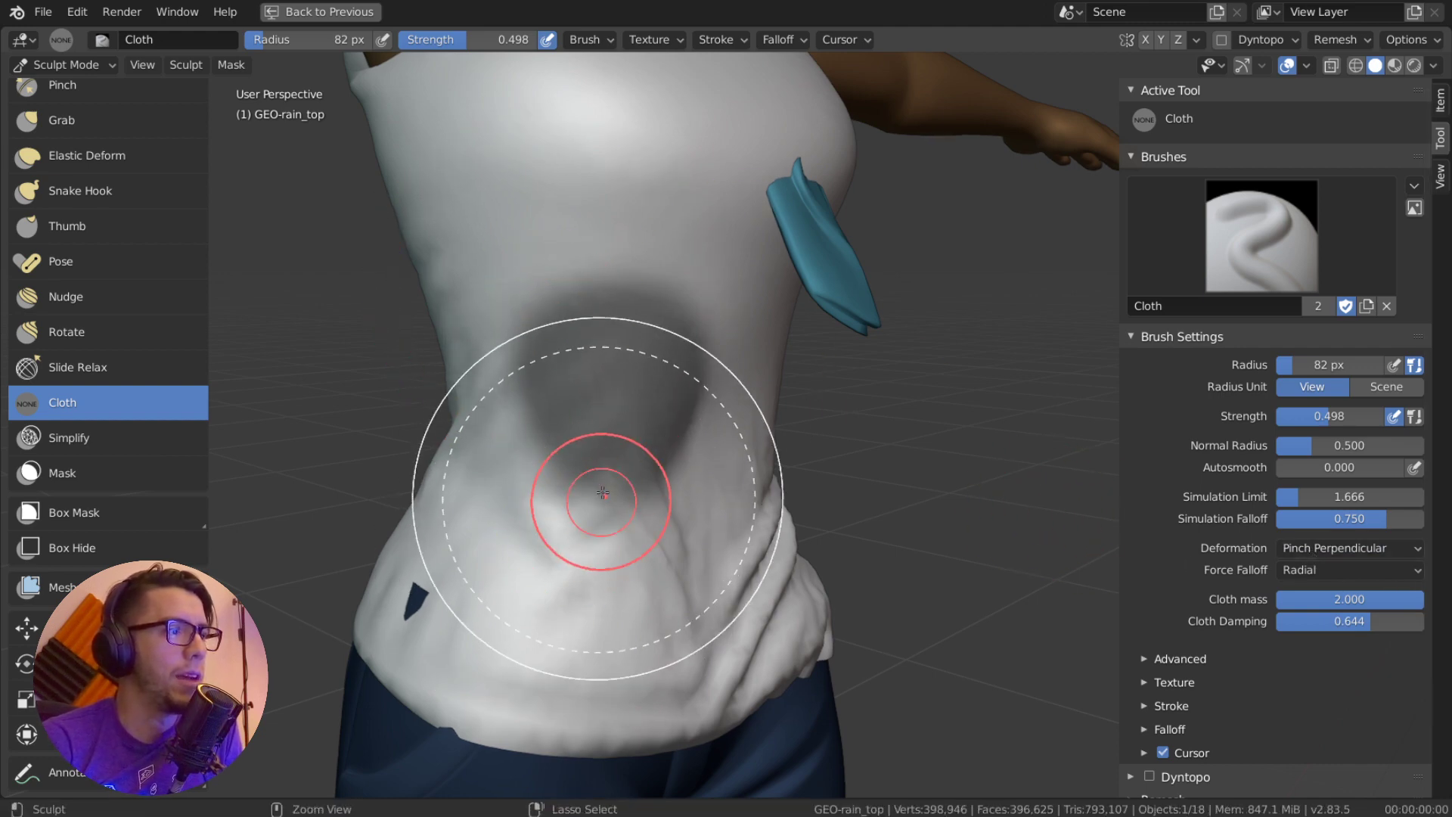
click(640, 506)
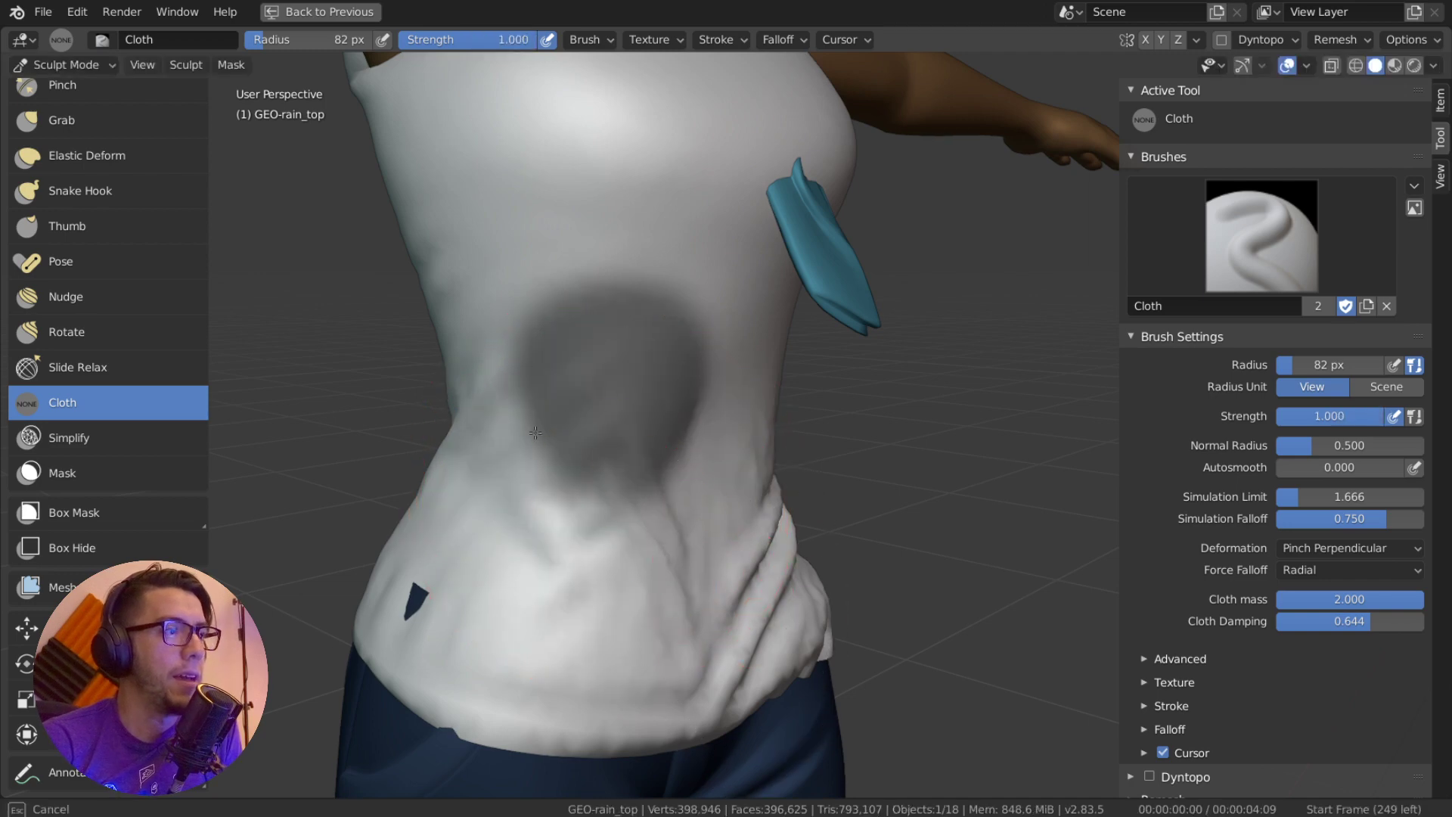
Pinch folds into the fabric around the masked patch with Pinch Perpendicular strokes
drag(683, 321, 465, 298)
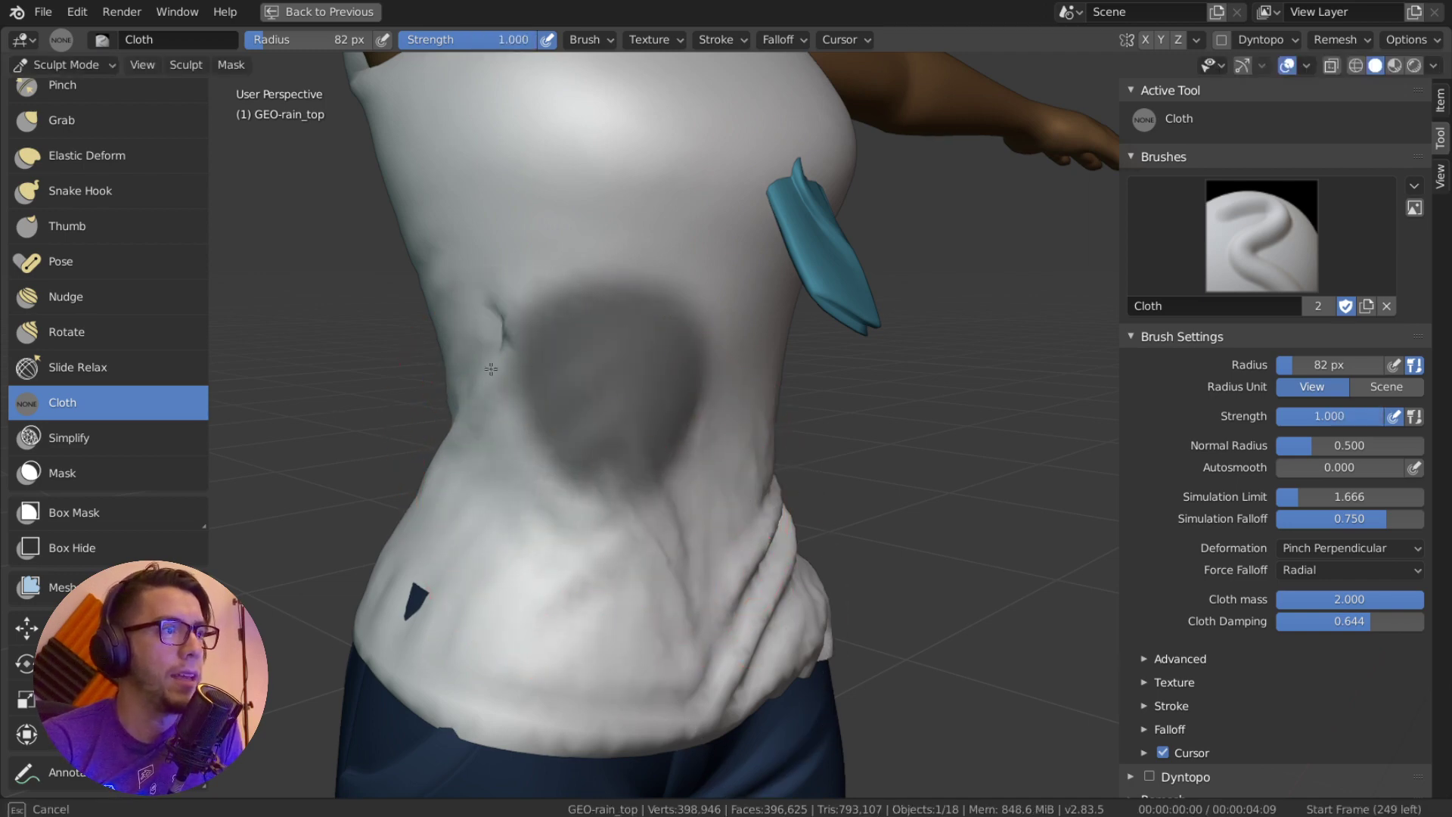
mouse_move(490, 368)
mouse_down()
mouse_move(496, 461)
mouse_move(575, 545)
mouse_move(669, 484)
mouse_move(718, 408)
mouse_move(712, 384)
mouse_up()
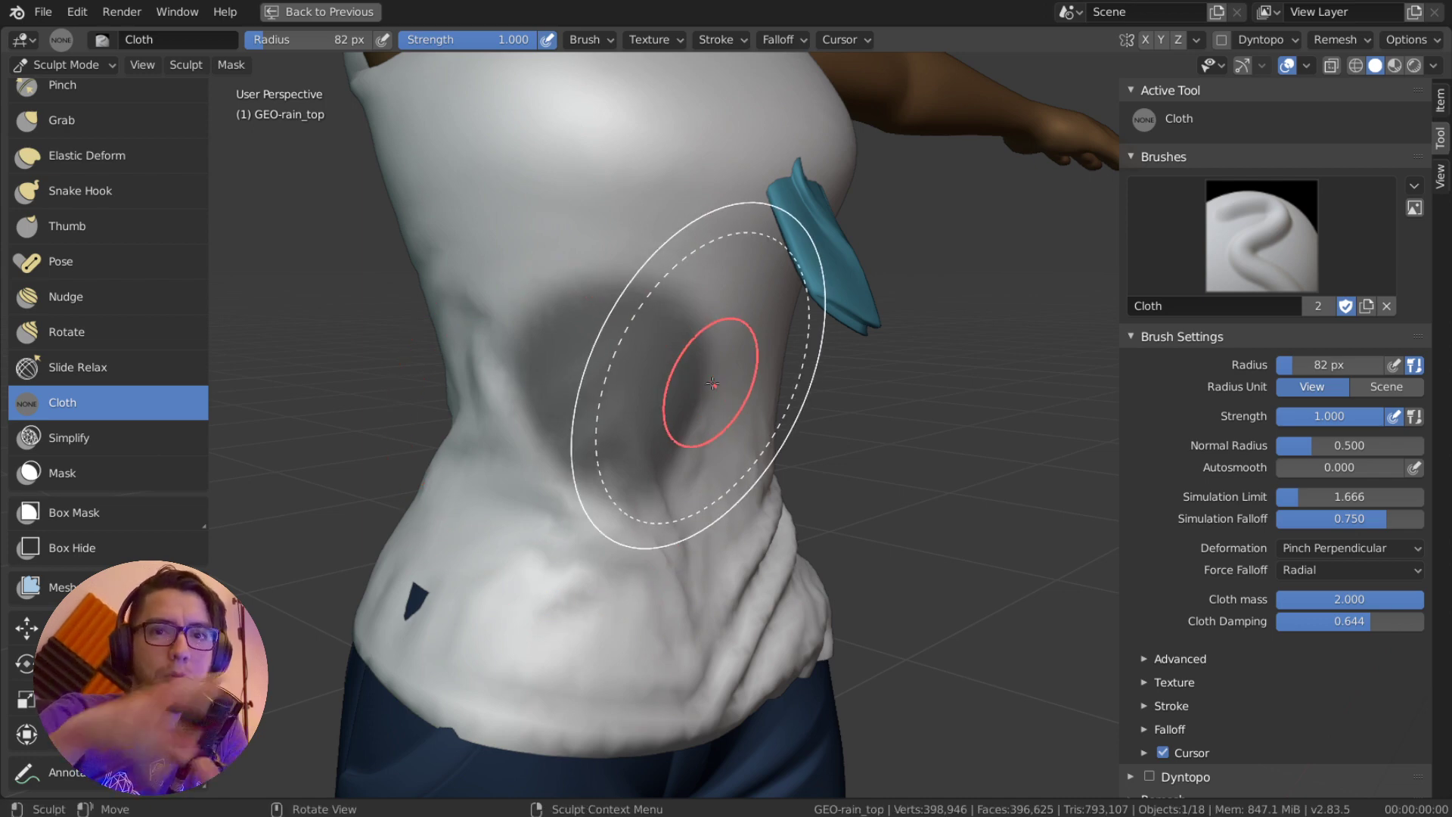
scroll(590, 385, down, 3)
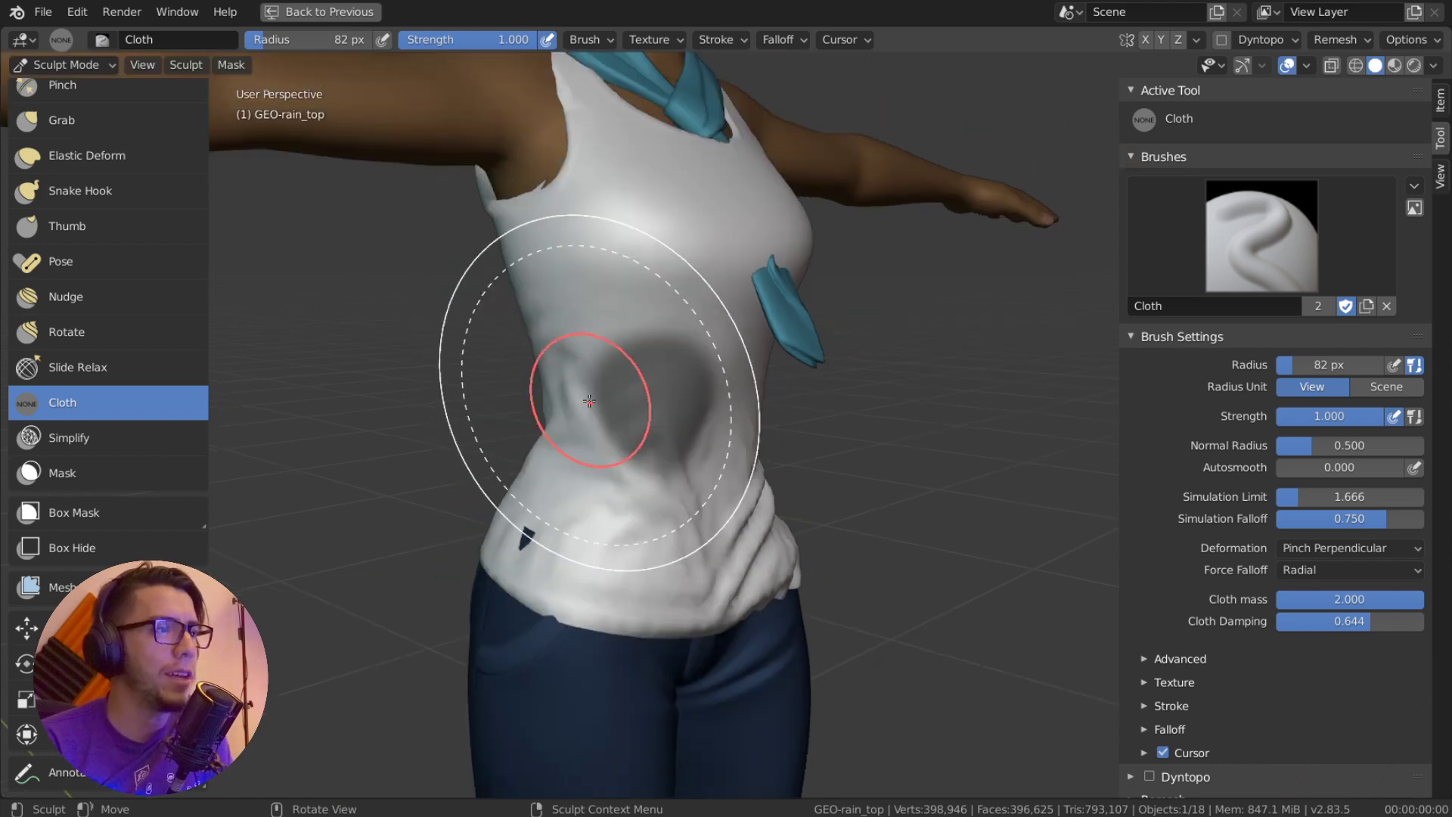
scroll(632, 405, down, 1)
mouse_move(711, 465)
middle_down()
mouse_move(630, 471)
mouse_move(776, 470)
middle_up()
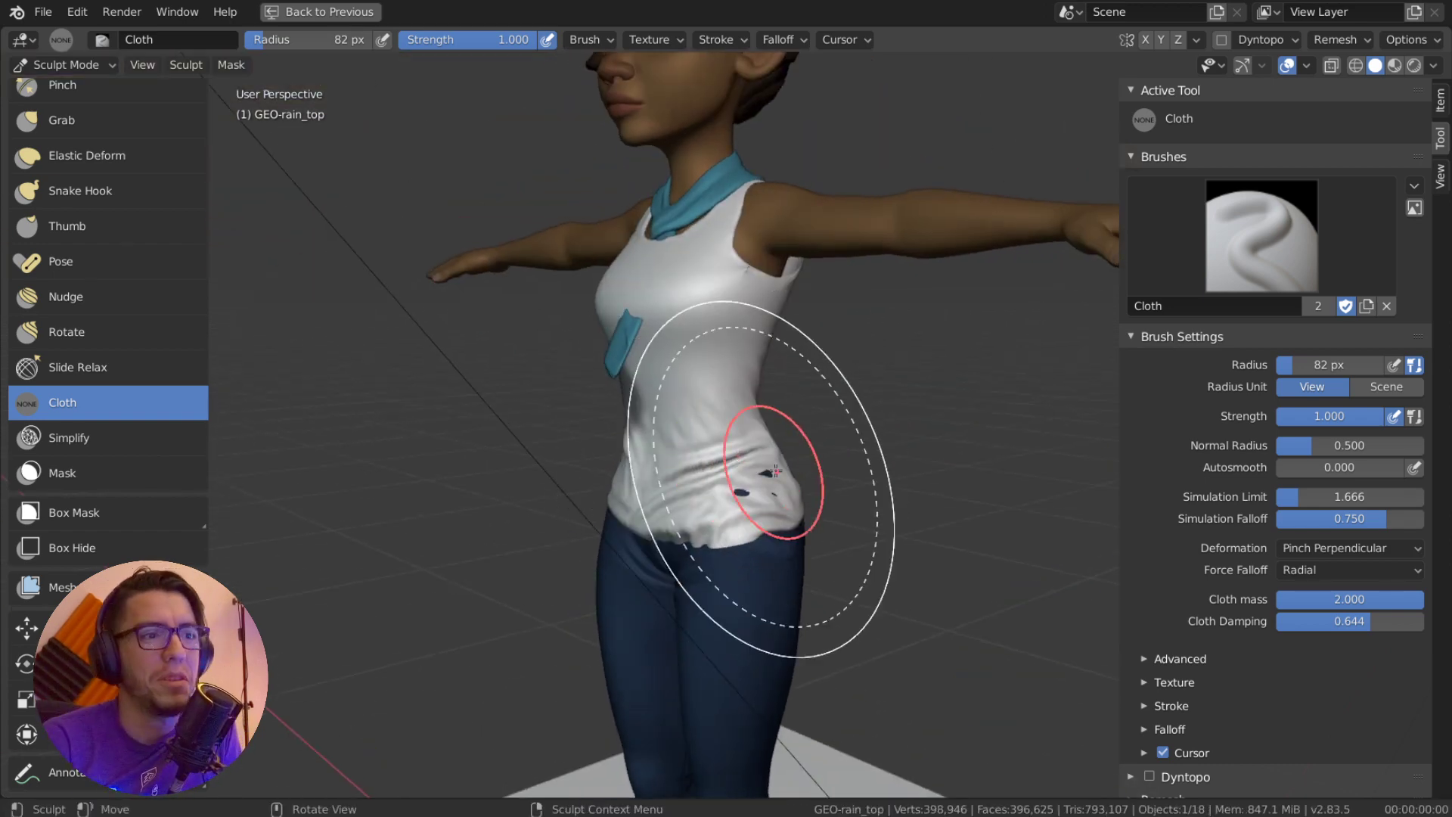
Set the Cloth mass to 0.379, try a pinch stroke across the unmasked side of the waist, and undo it
key(ctrl+z)
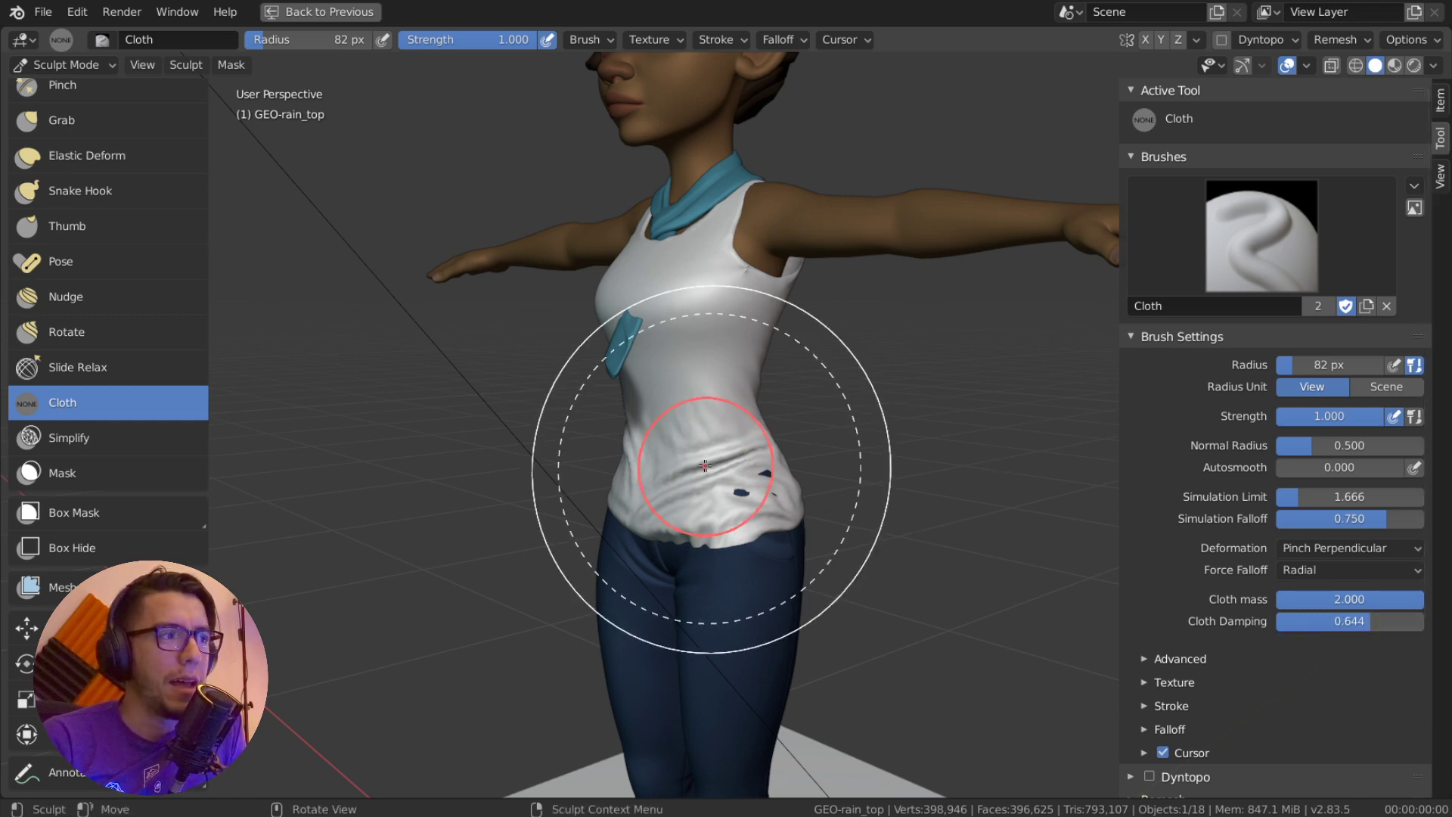
scroll(722, 469, up, 3)
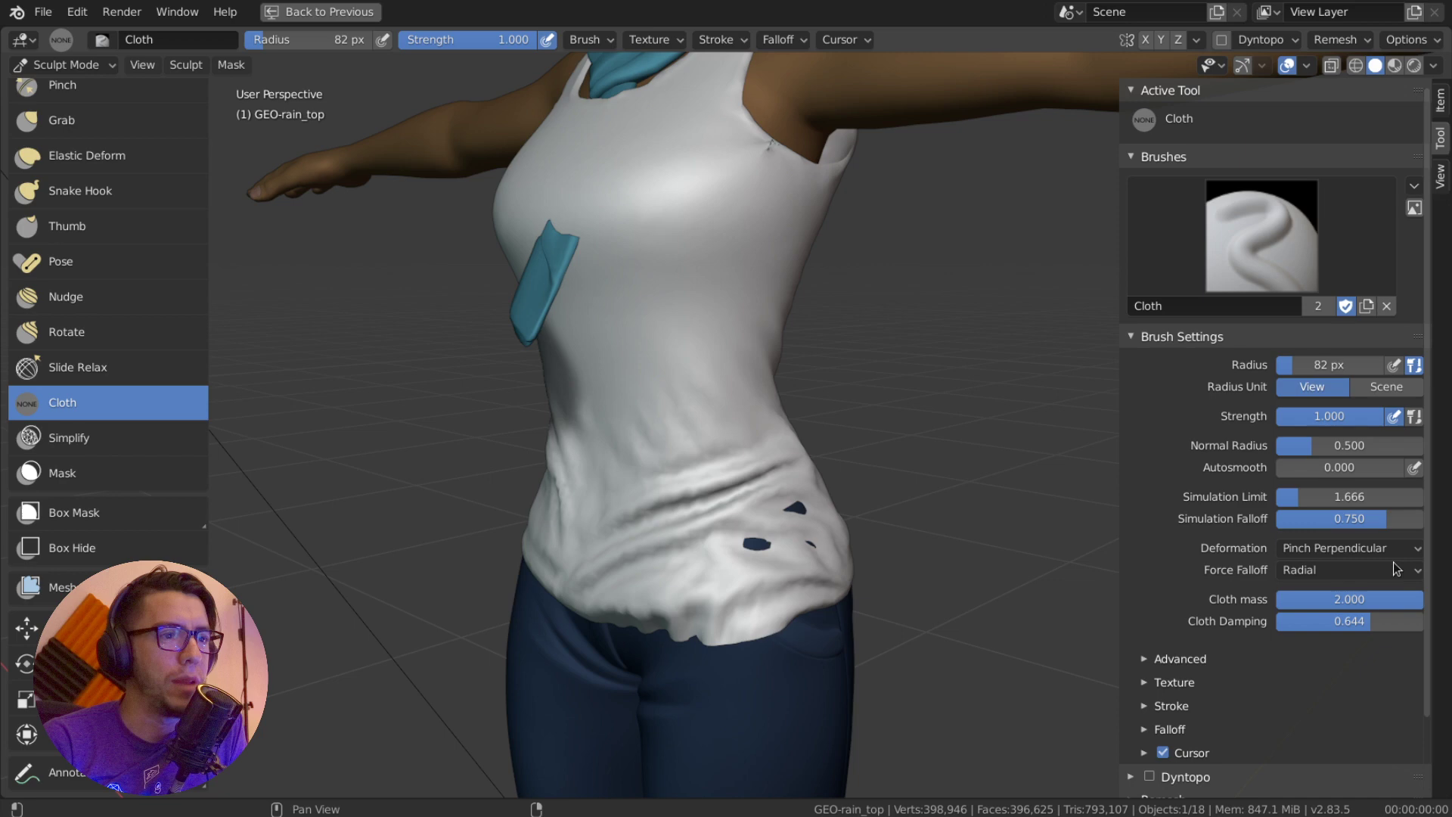
drag(1317, 599, 1302, 599)
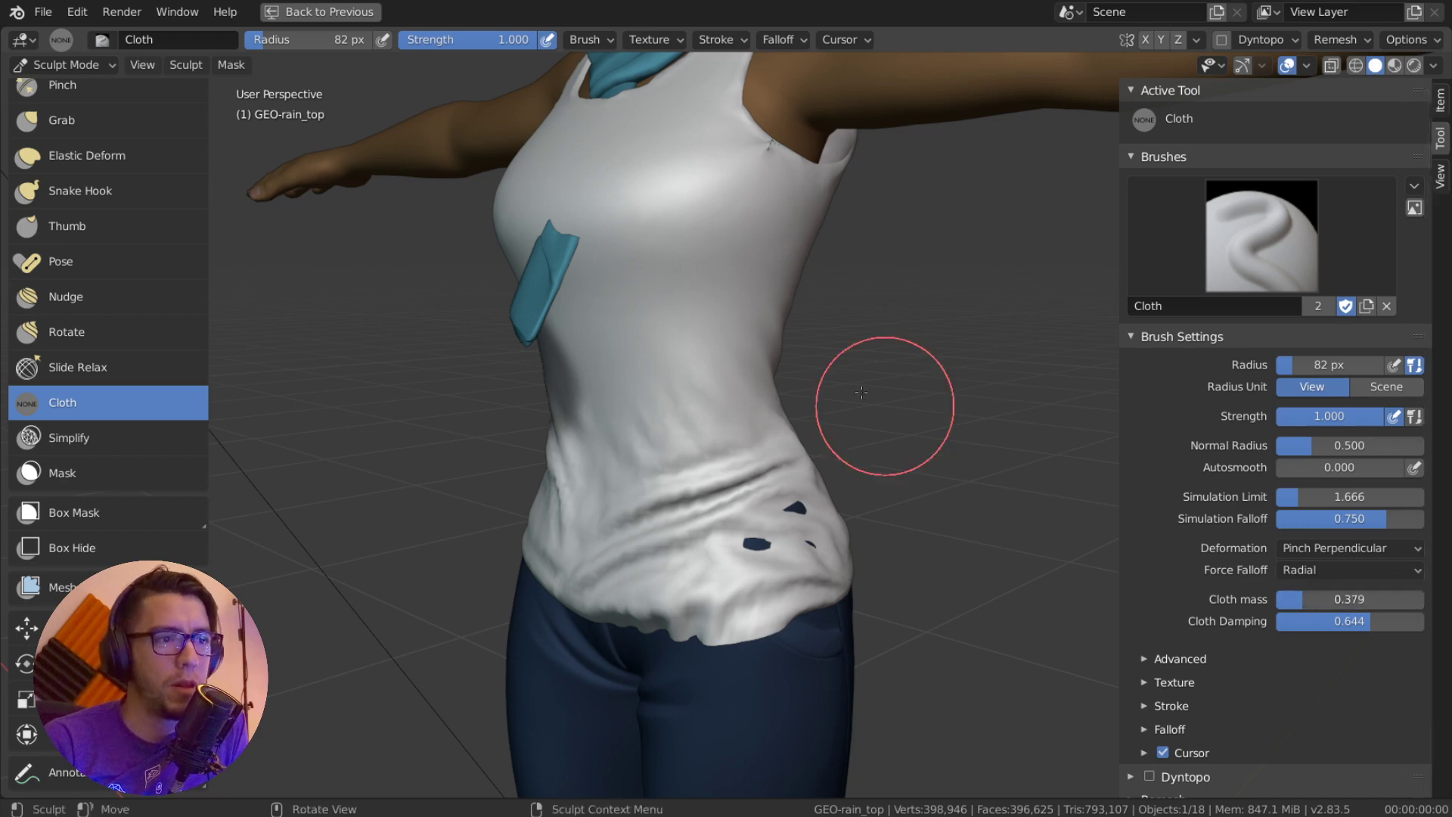
middle_drag(885, 405, 832, 406)
mouse_move(670, 389)
mouse_down()
mouse_move(749, 340)
mouse_move(791, 348)
mouse_up()
key(ctrl+z)
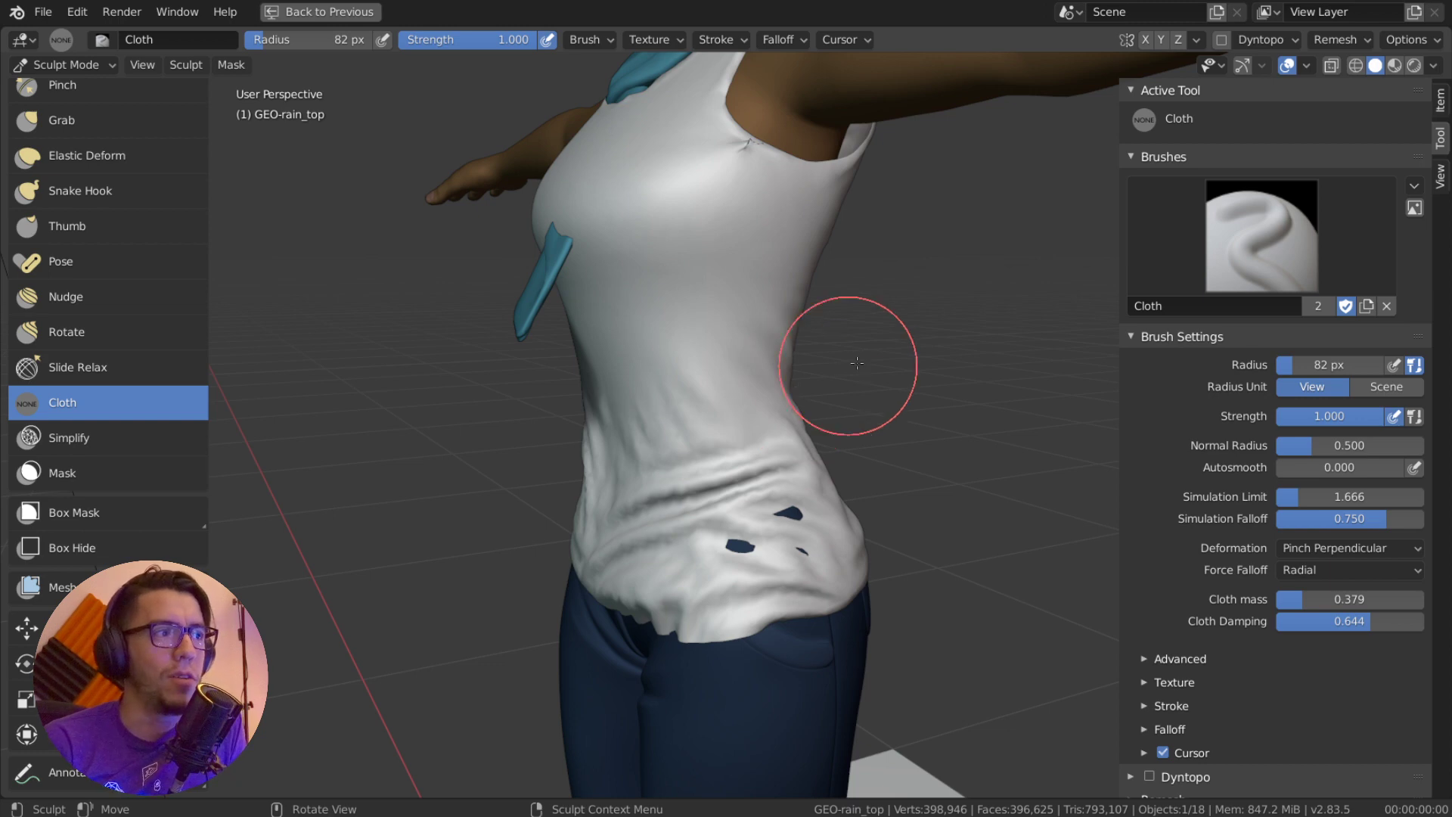
Set the brush strength to 0.478, try a pinch stroke across the side of the waist, and undo it
mouse_move(857, 363)
mouse_down()
mouse_move(711, 401)
mouse_move(739, 340)
mouse_move(751, 373)
mouse_move(739, 378)
mouse_up()
key(shift+f)
click(783, 401)
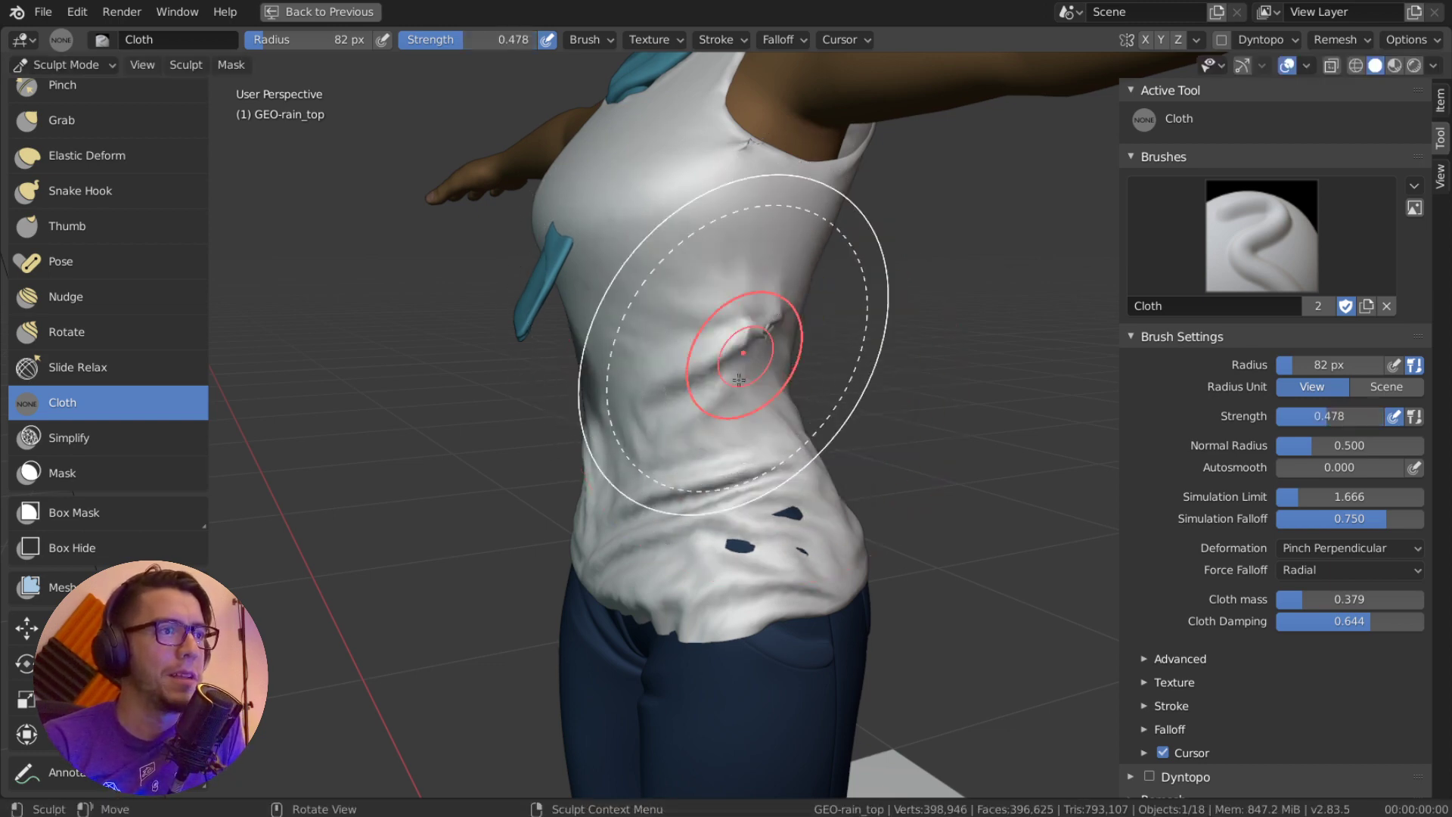
key(ctrl+z)
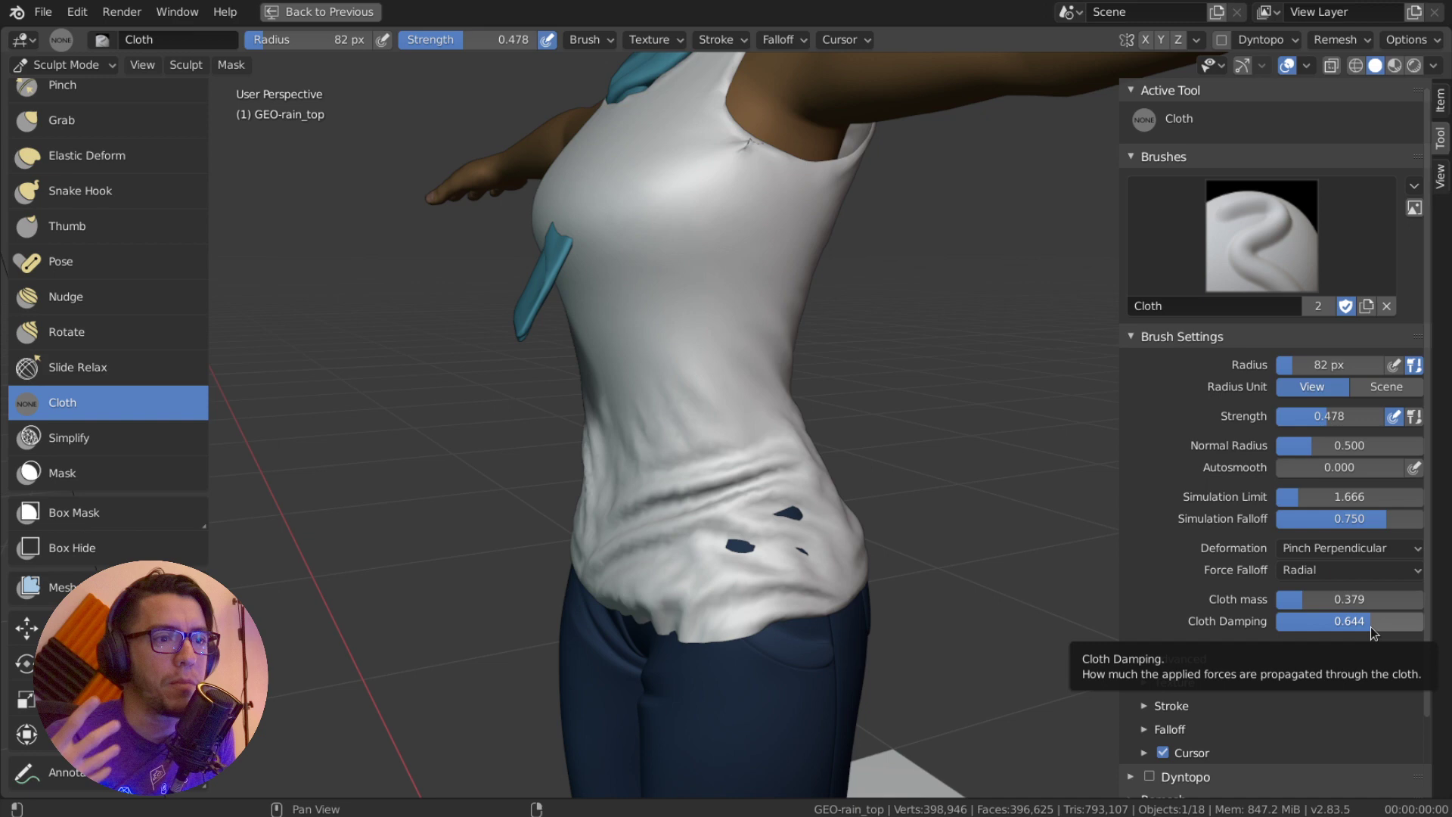
Set the Cloth Damping to 0.861, try a pinch stroke across the waist, and undo it
drag(1370, 626, 1403, 626)
drag(677, 412, 758, 335)
key(ctrl+z)
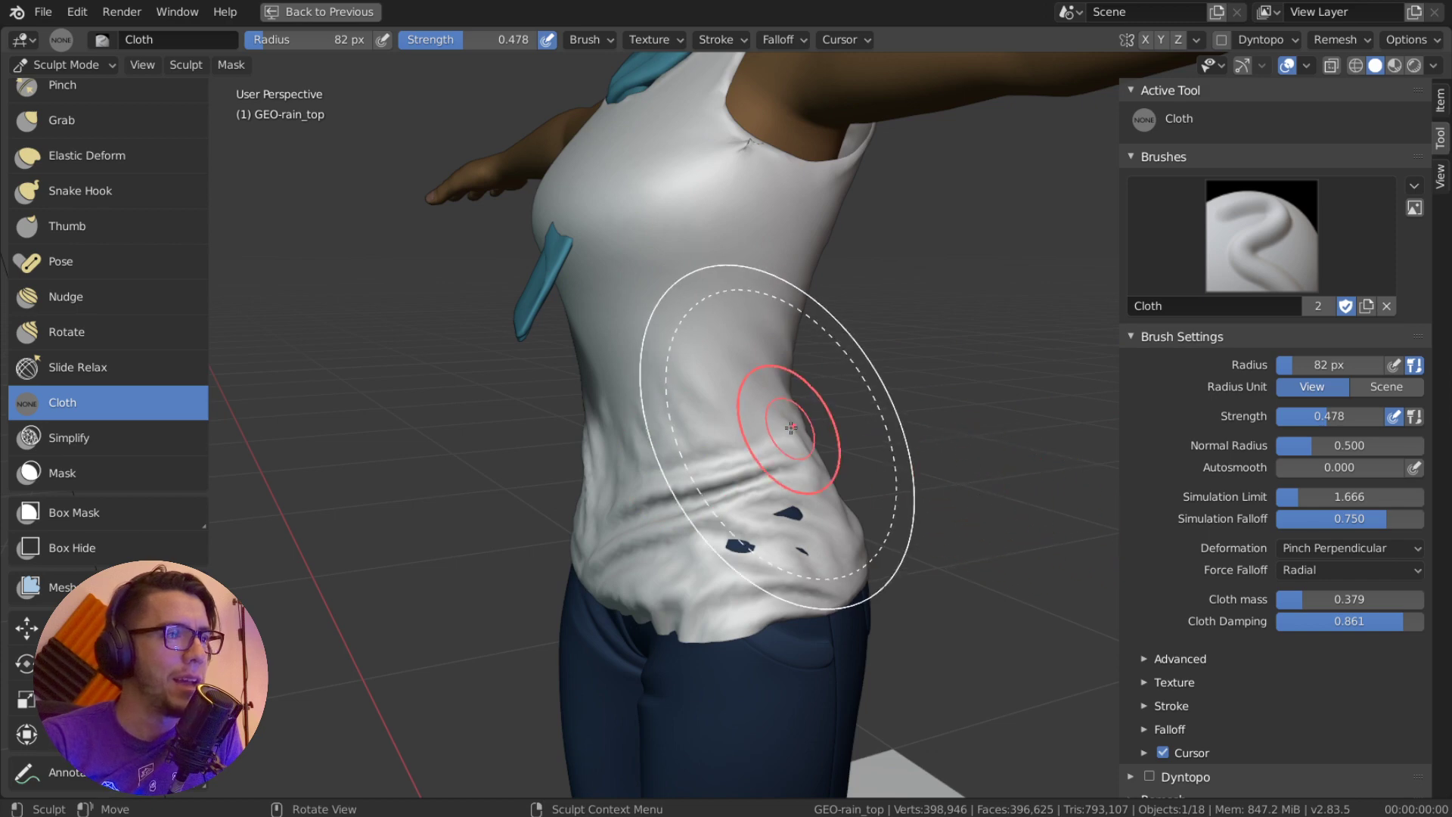
Display the wireframe overlay to examine the mesh density of the top from several sides, and hide it again
middle_drag(788, 431, 872, 431)
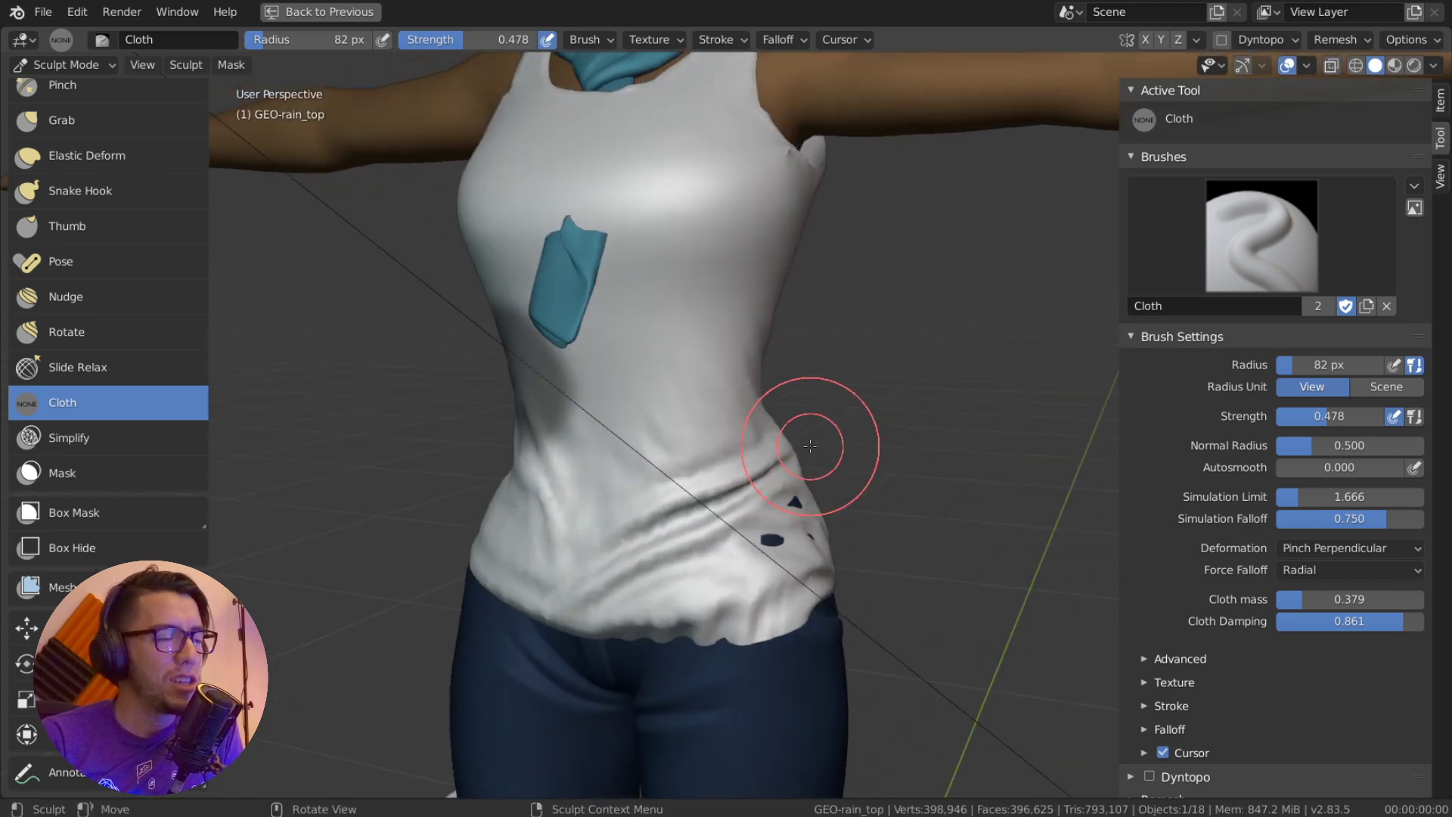
click(1308, 67)
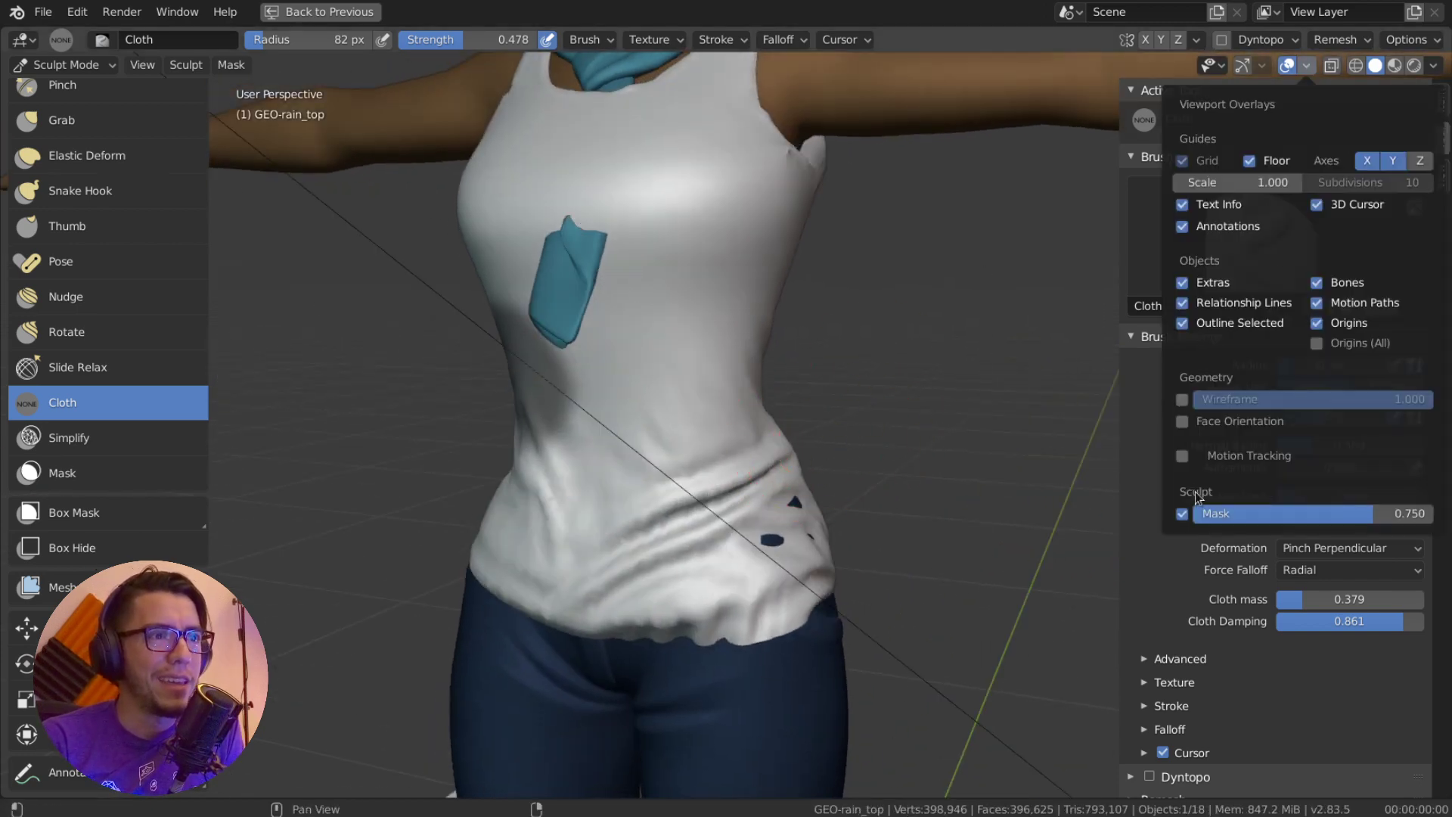
click(1182, 399)
middle_drag(1054, 406, 756, 454)
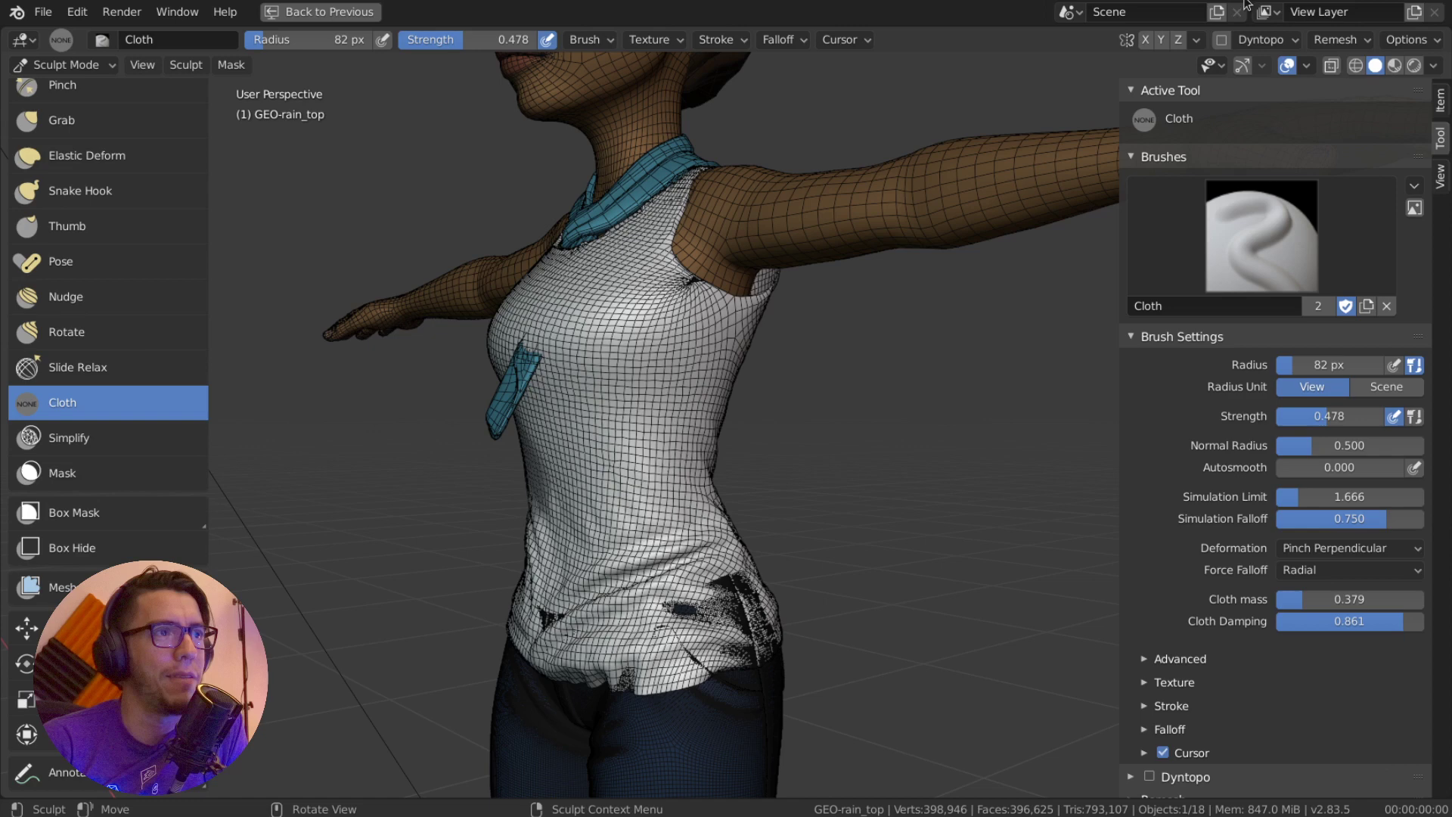
middle_drag(679, 531, 760, 499)
click(1306, 66)
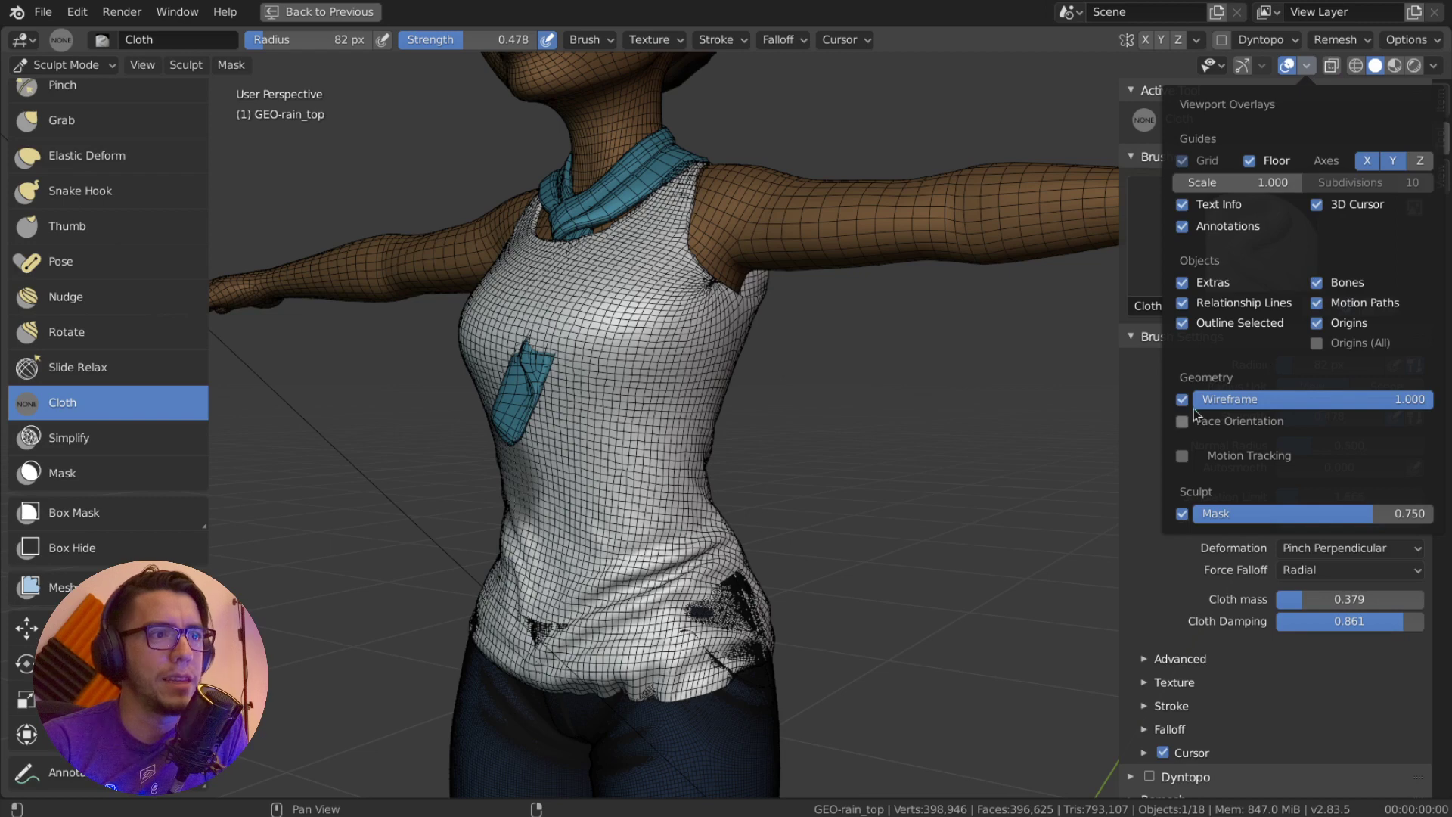
click(1185, 401)
Restore the full window layout and add a Subdivision Surface modifier to the white top
key(ctrl+space)
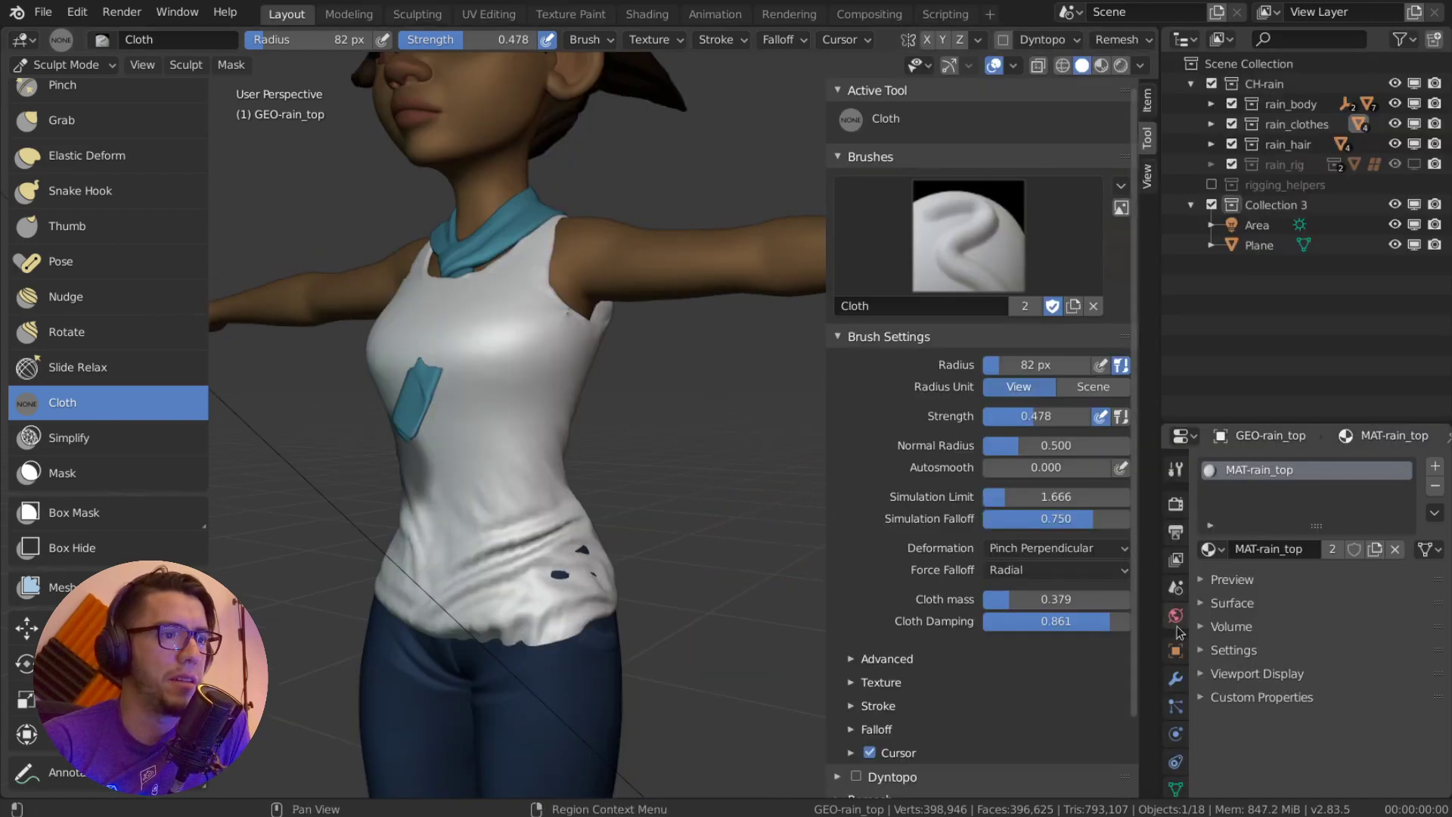
click(1175, 679)
click(1244, 467)
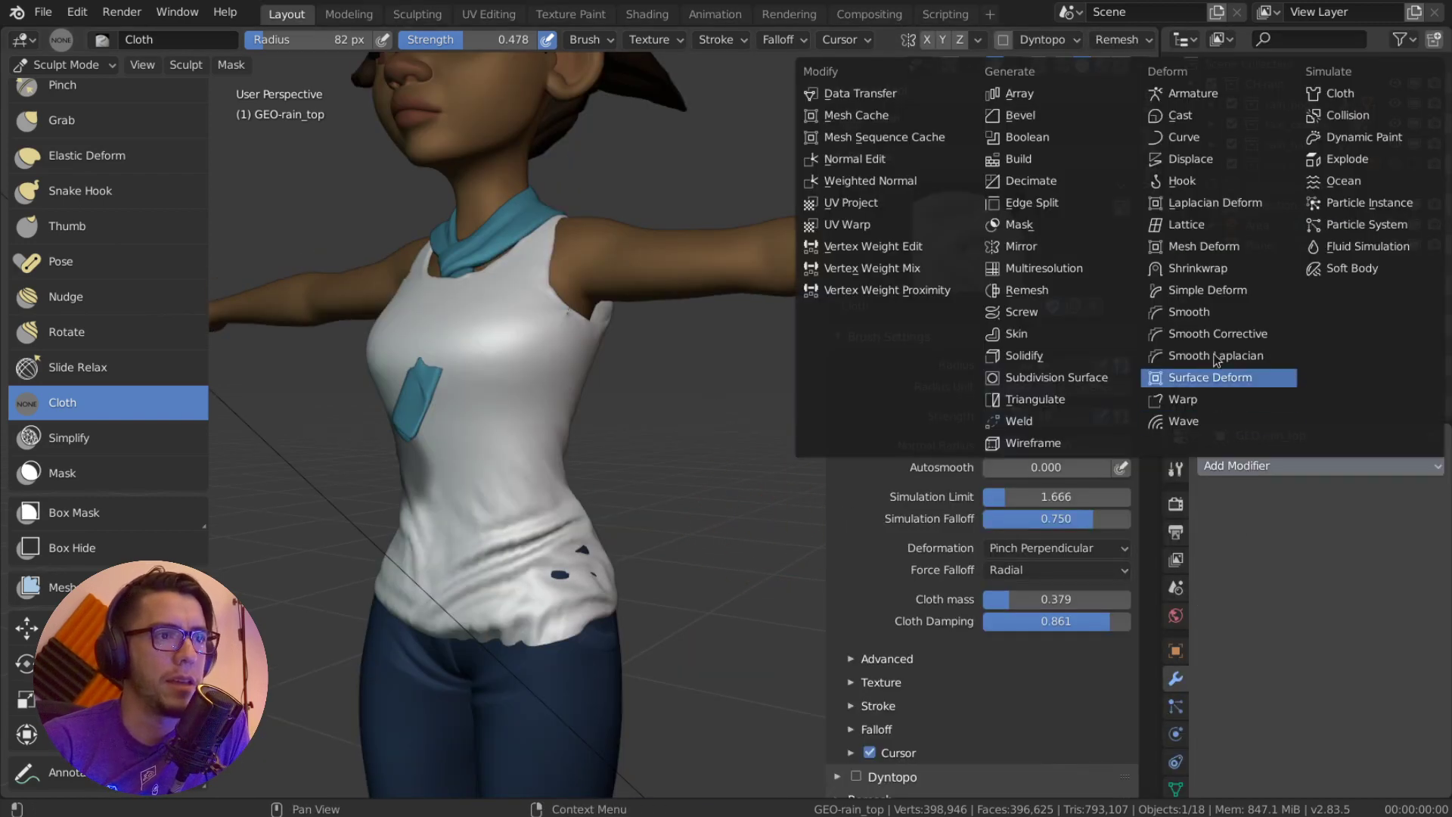
click(1116, 375)
scroll(560, 605, up, 3)
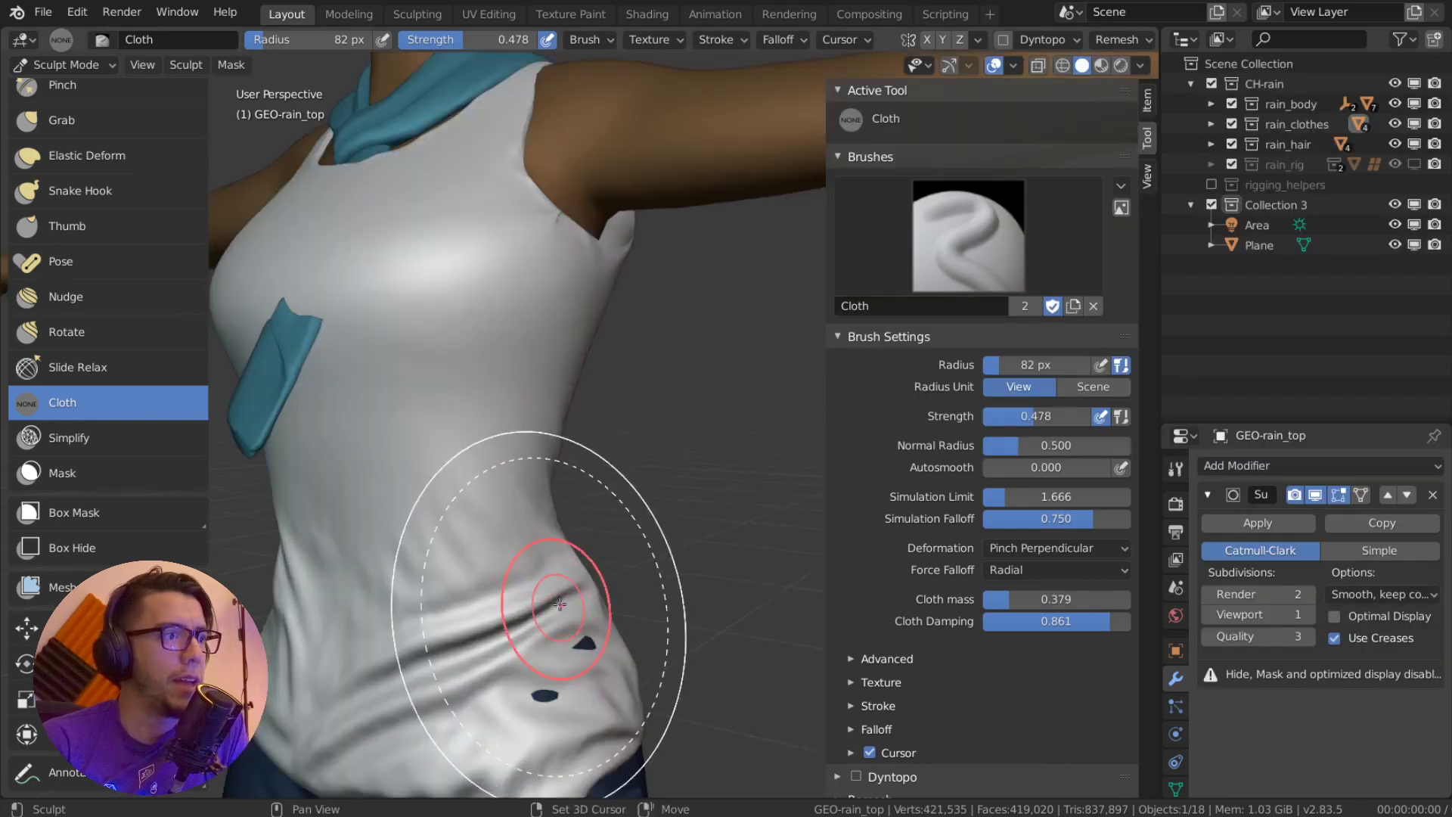
shift+middle_drag(559, 604, 689, 431)
scroll(589, 519, up, 2)
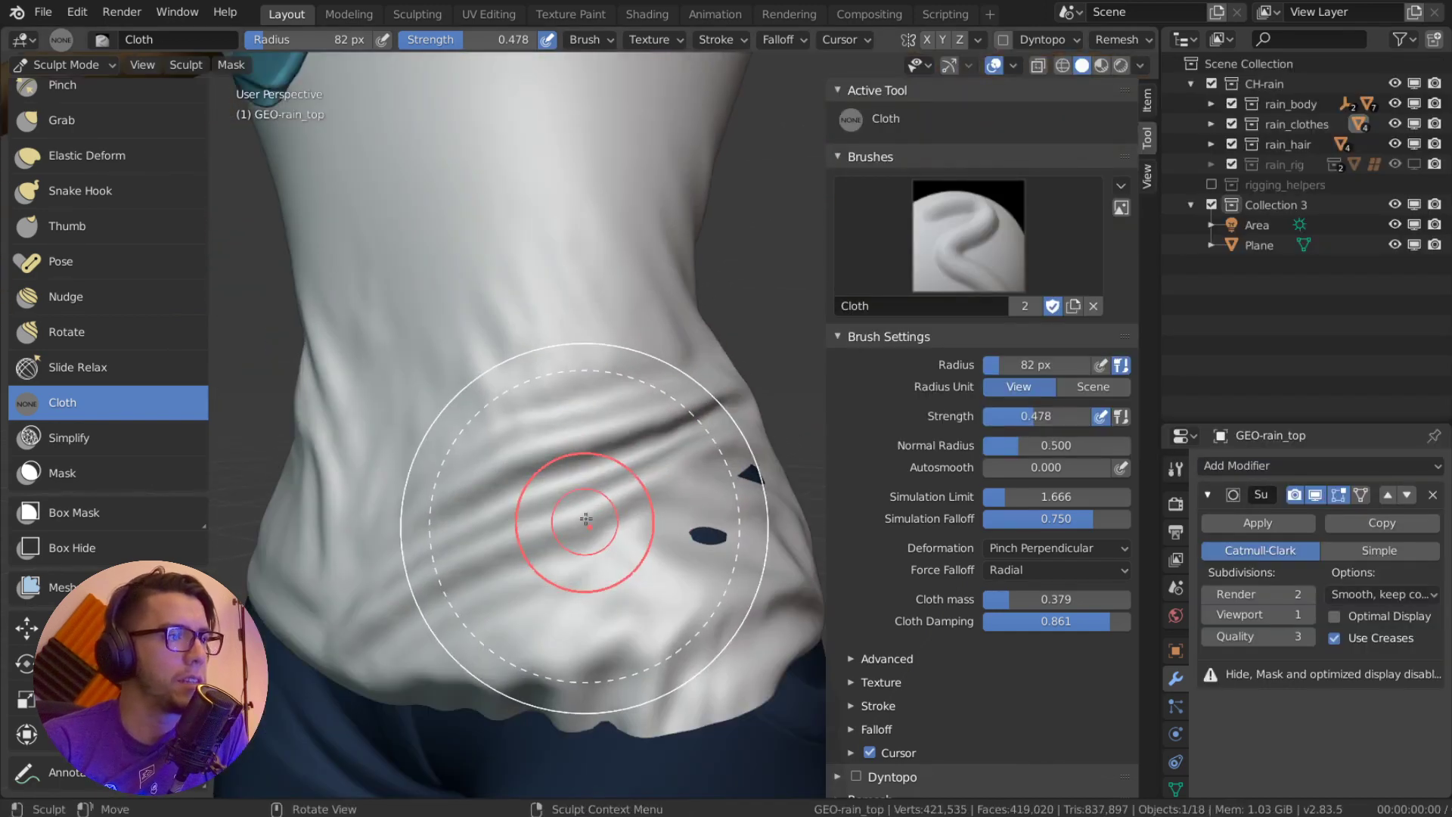
Try a viewport subdivision level of 2 with a pinch stroke across the front of the waist, and undo both
click(1307, 619)
mouse_move(628, 341)
mouse_down()
mouse_move(535, 340)
mouse_move(446, 376)
mouse_up()
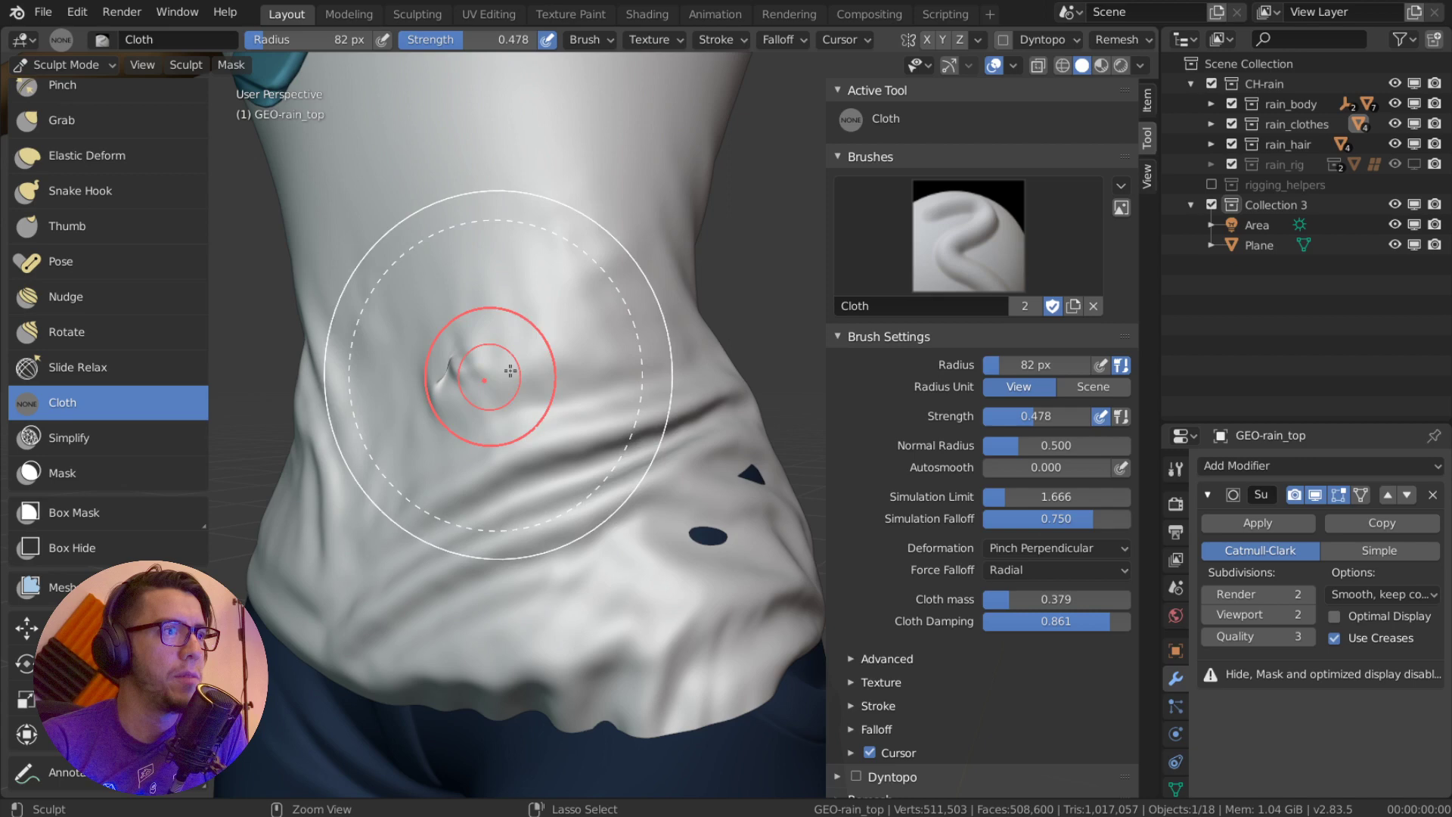
key(ctrl+z)
key(ctrl+z)
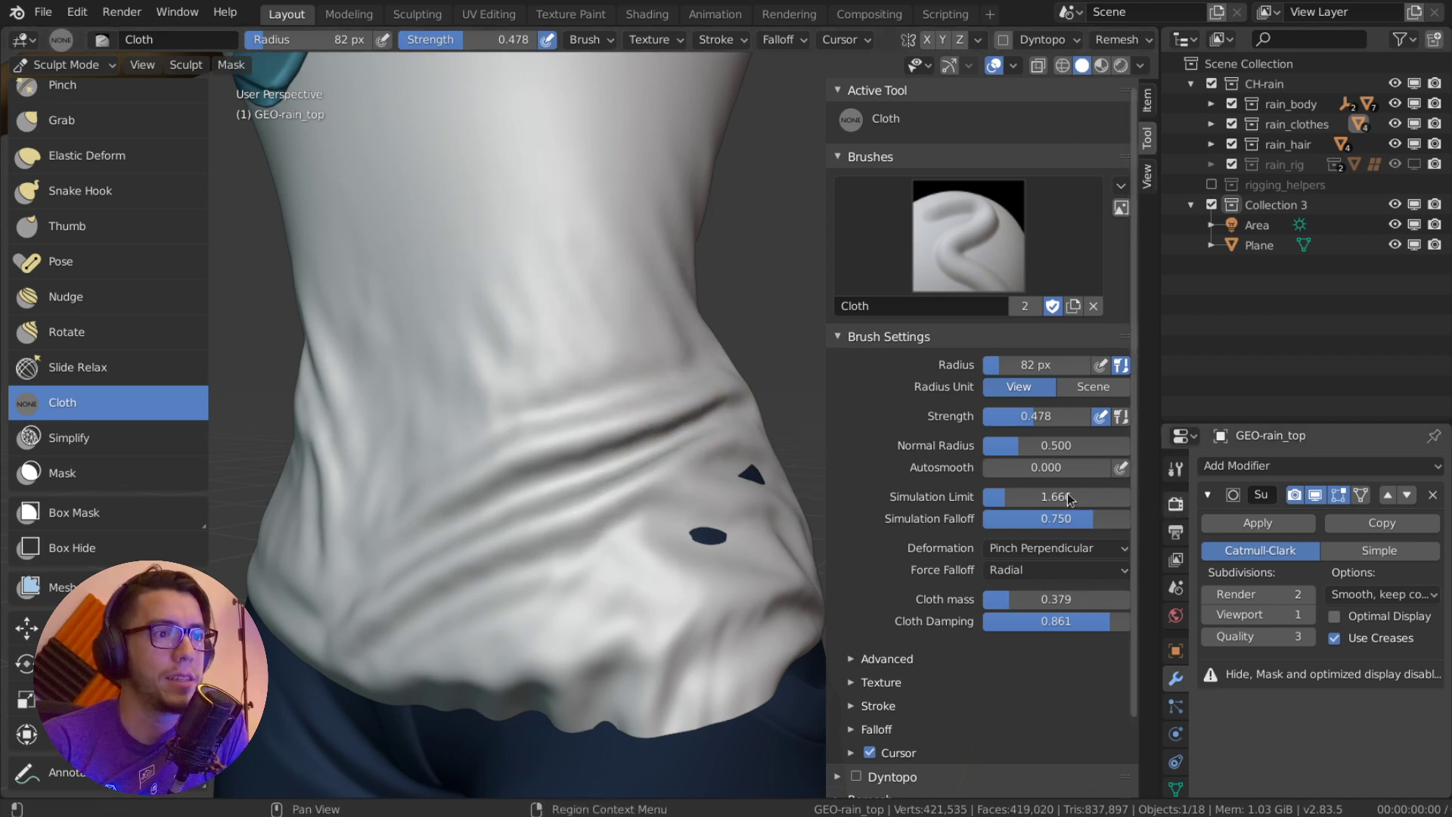
Maximize the 3D viewport and set the Cloth brush's Force Falloff to Plane
key(ctrl+space)
scroll(729, 529, down, 2)
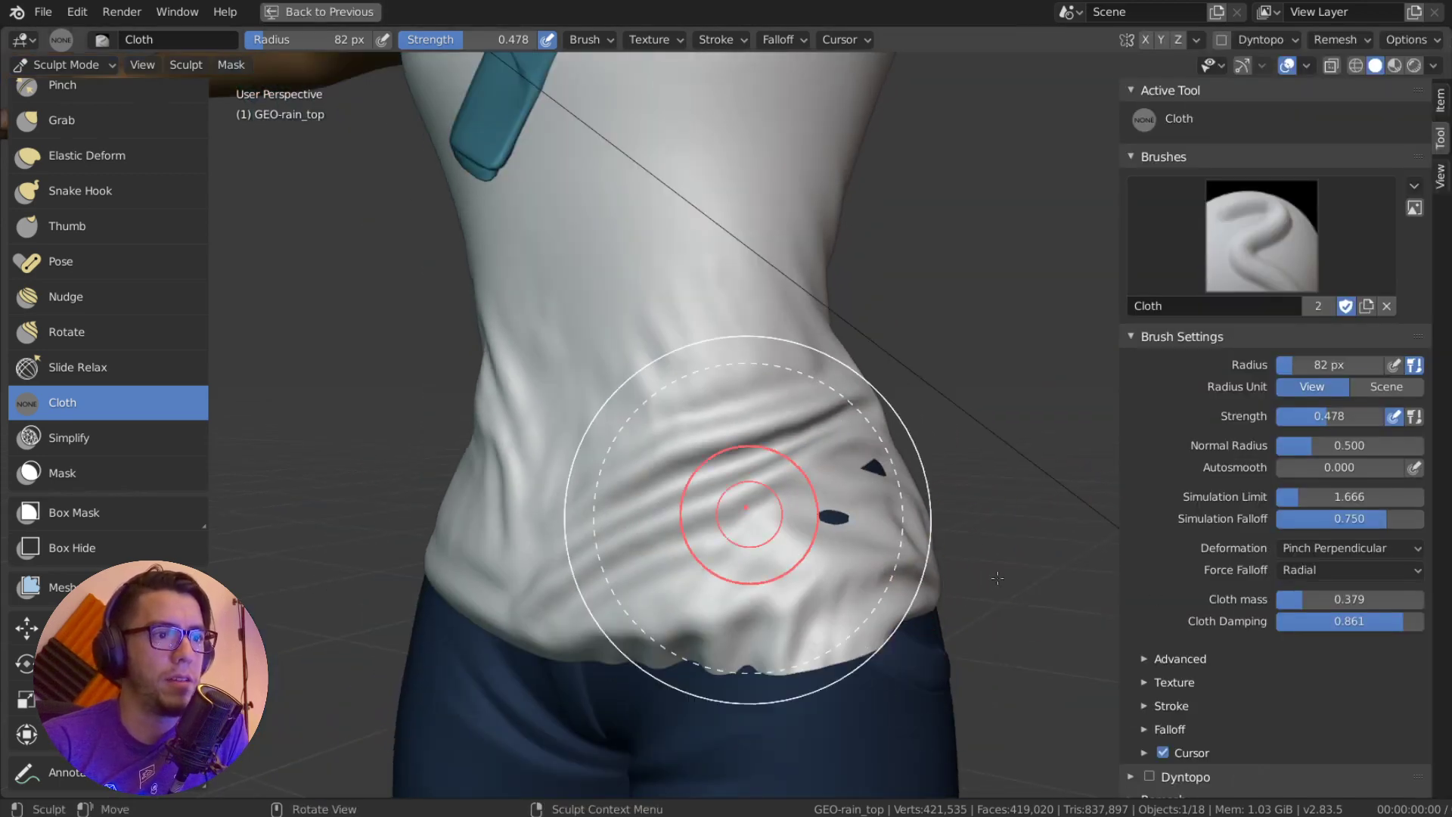
click(1349, 569)
click(1319, 612)
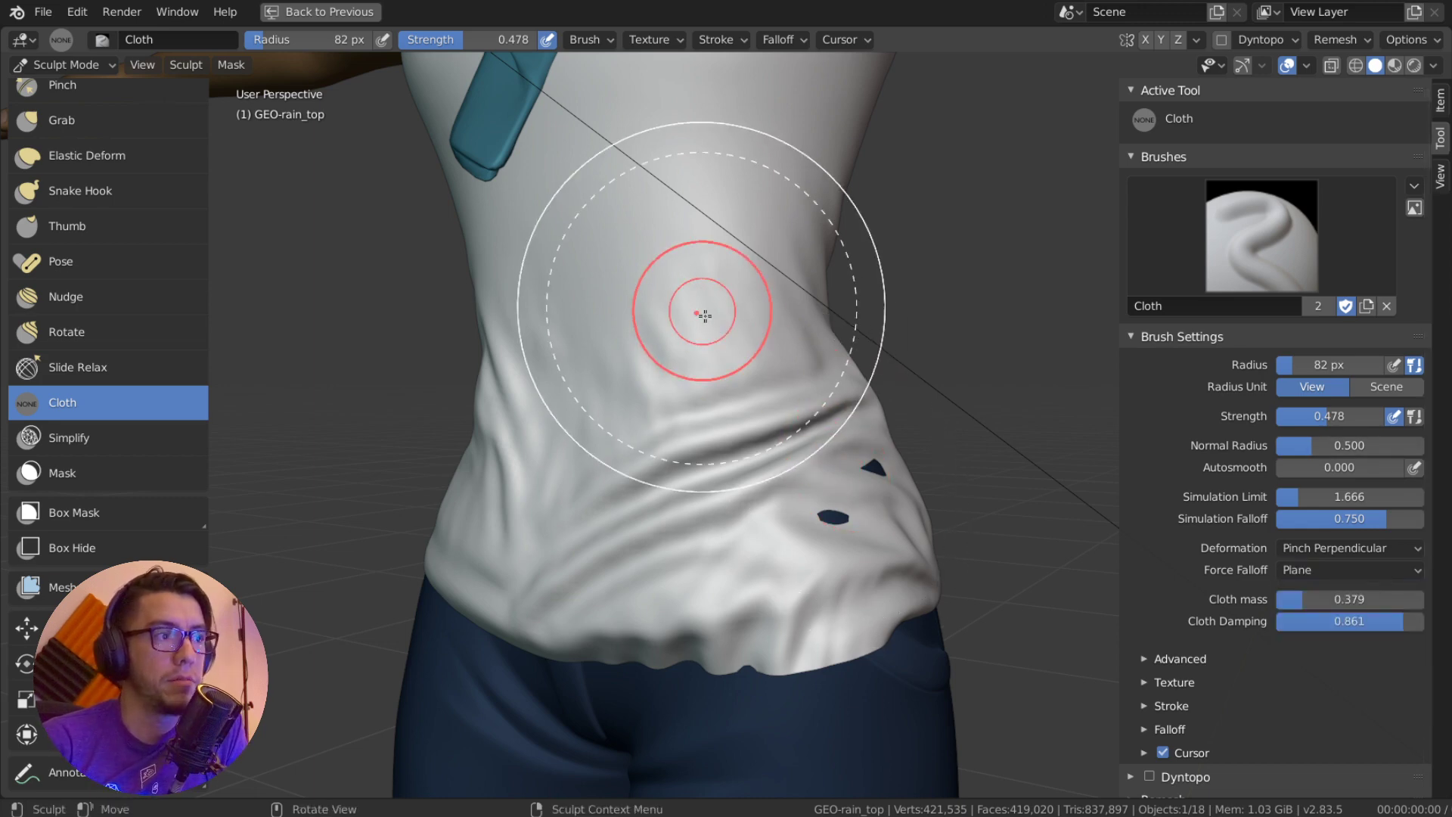
Sculpt wrinkles into the side and back of the top with Pinch Perpendicular strokes using the Plane falloff
mouse_move(696, 308)
middle_down()
mouse_move(752, 551)
mouse_move(772, 484)
mouse_move(739, 502)
mouse_move(897, 477)
mouse_move(836, 512)
mouse_move(989, 542)
mouse_move(809, 484)
middle_up()
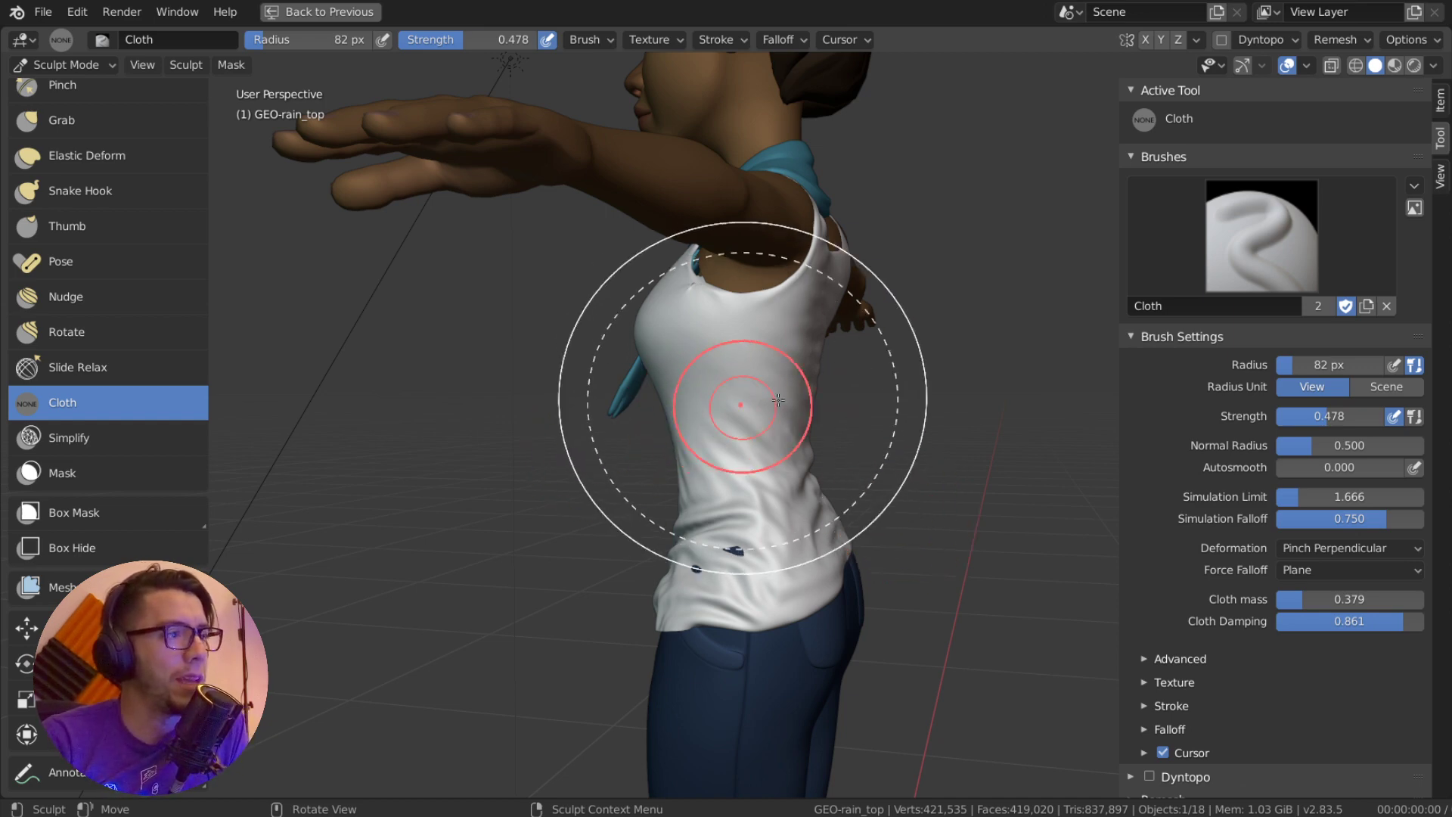
drag(706, 407, 681, 423)
middle_drag(681, 424, 700, 514)
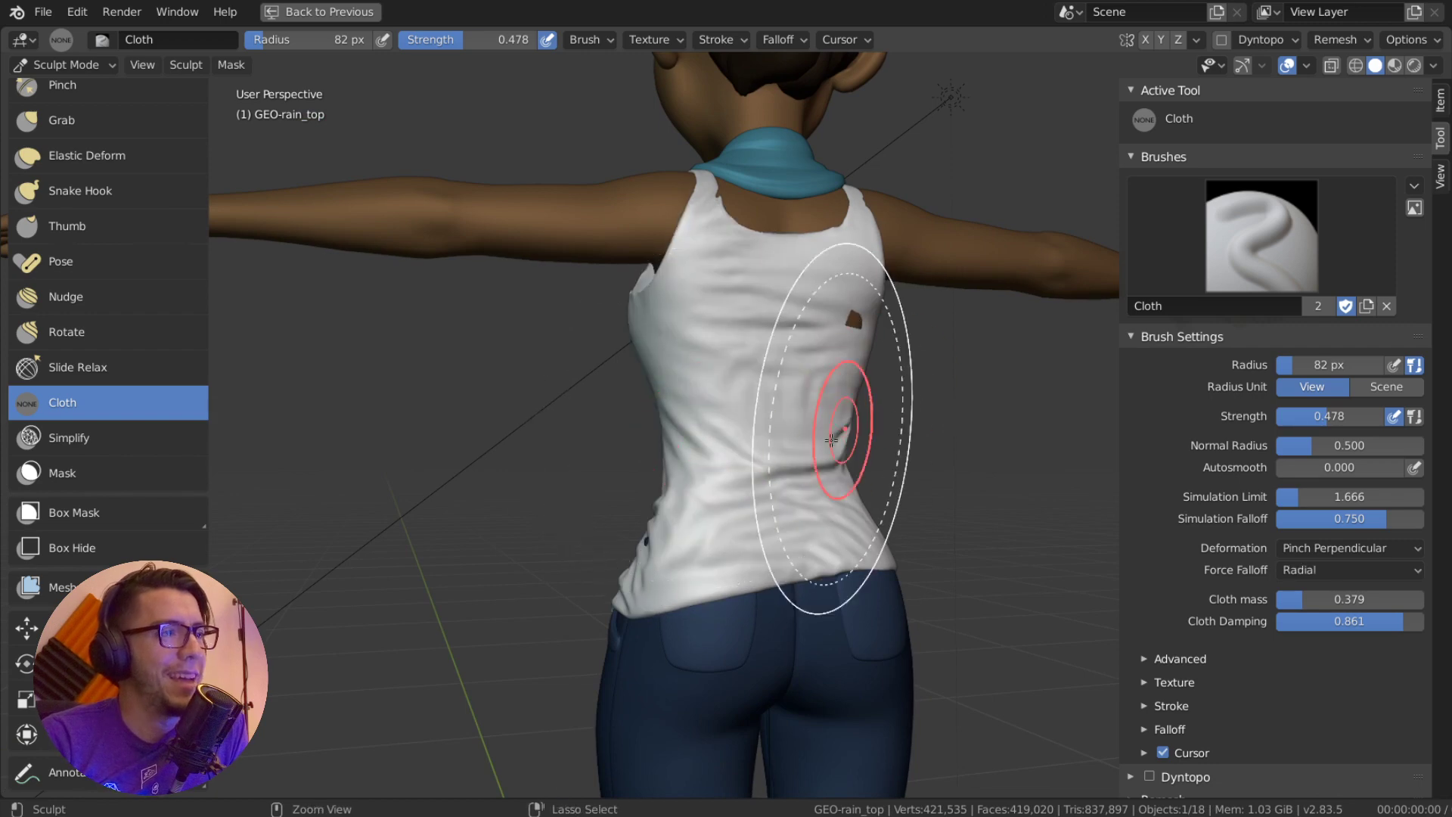
mouse_move(839, 423)
mouse_down()
mouse_move(756, 326)
mouse_move(714, 374)
mouse_move(726, 484)
mouse_up()
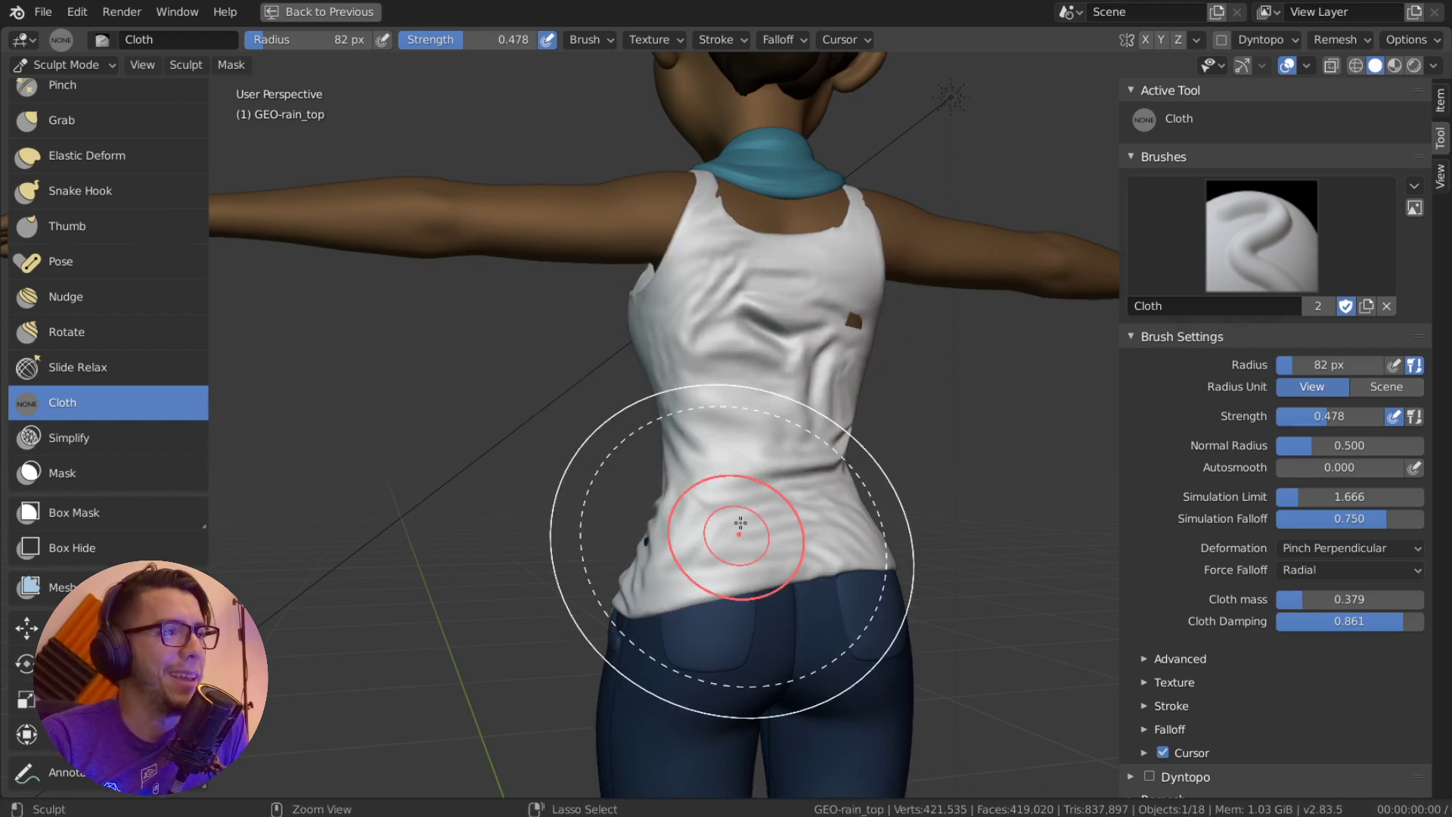